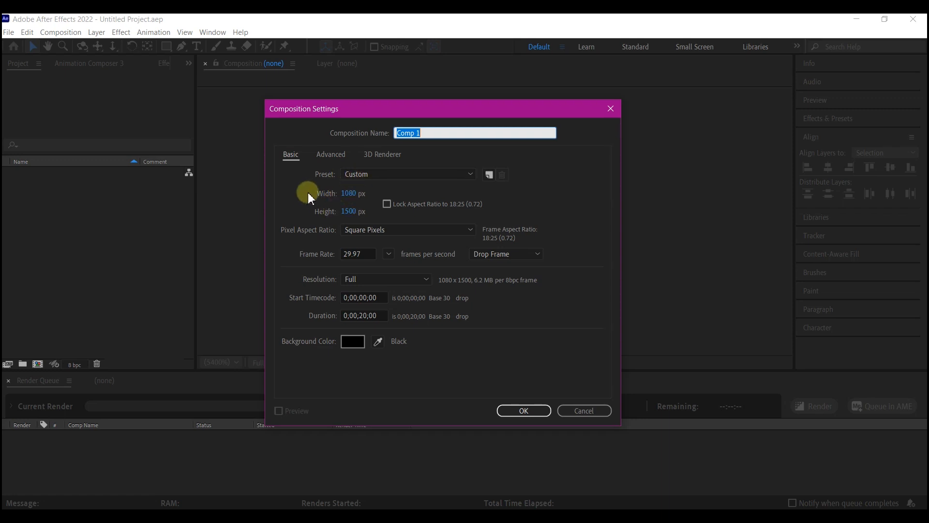
- Set the new composition's frame size to 1080 px wide and 1920 px high
click(350, 194)
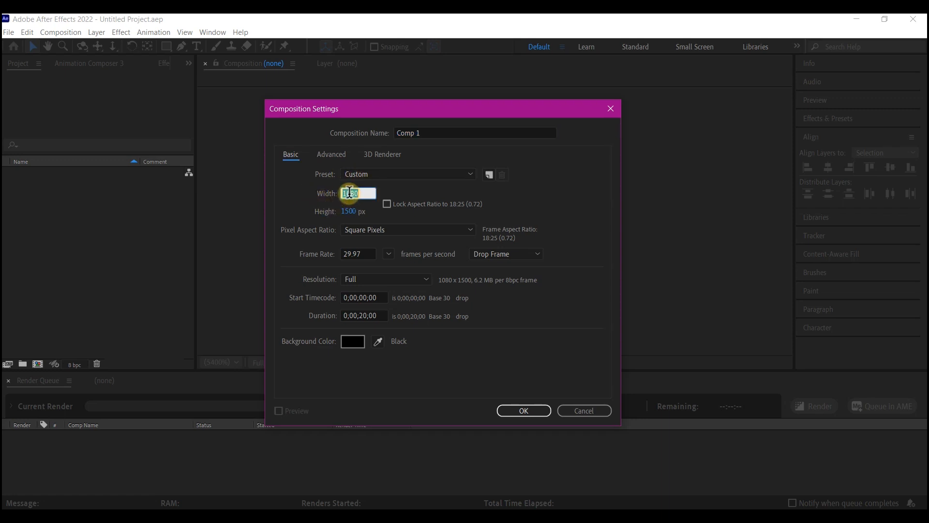
click(333, 197)
click(350, 212)
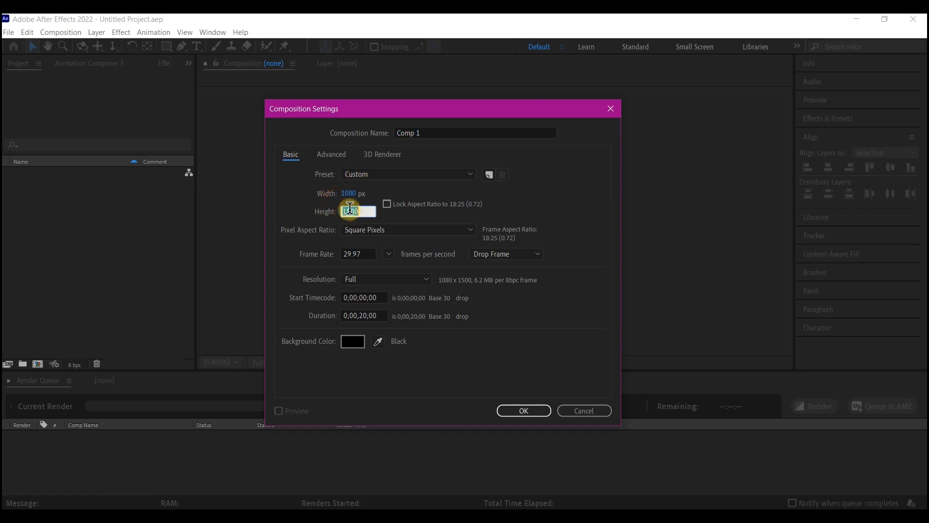
text(1)
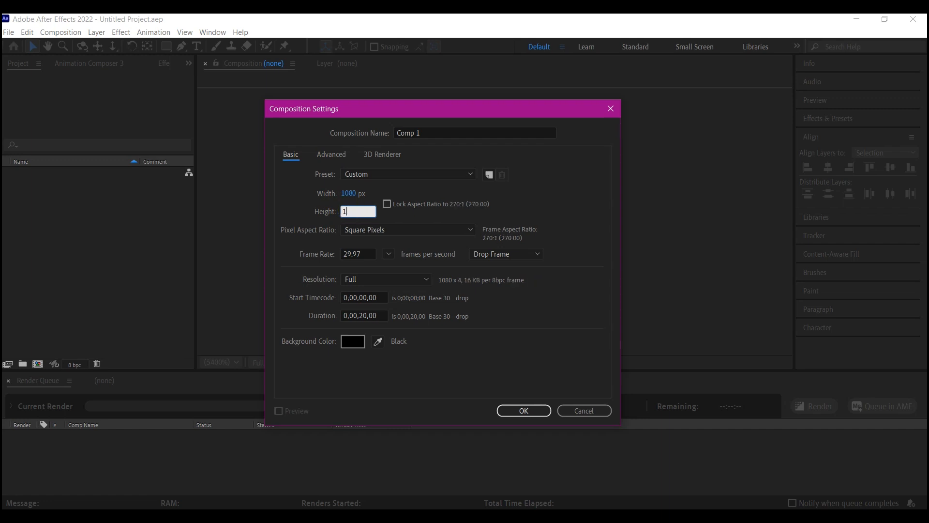
text(920)
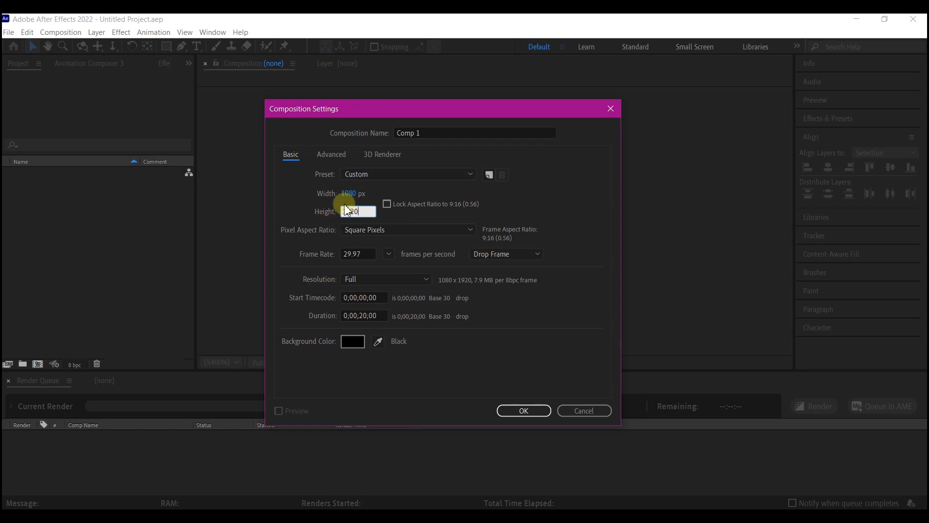
click(317, 263)
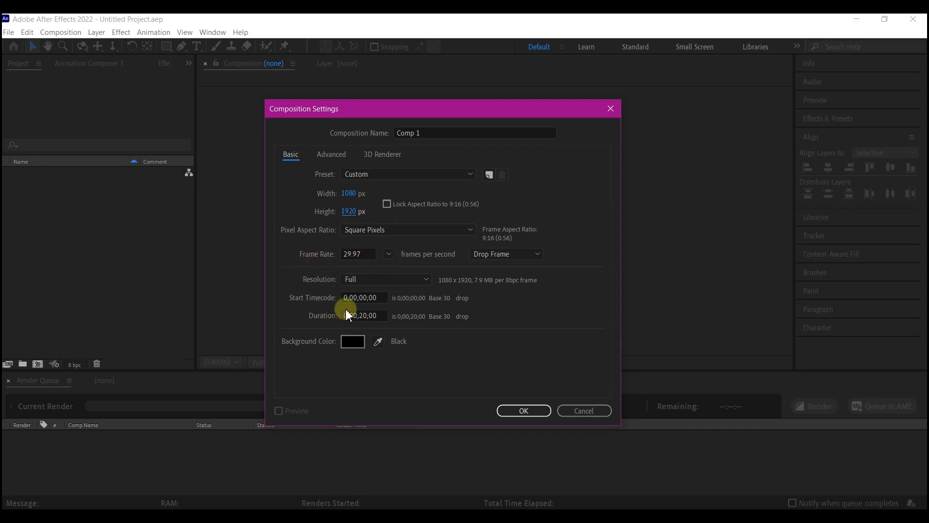
- Set the composition's duration to 0;00;15;00, name it "reels" and create it
click(382, 315)
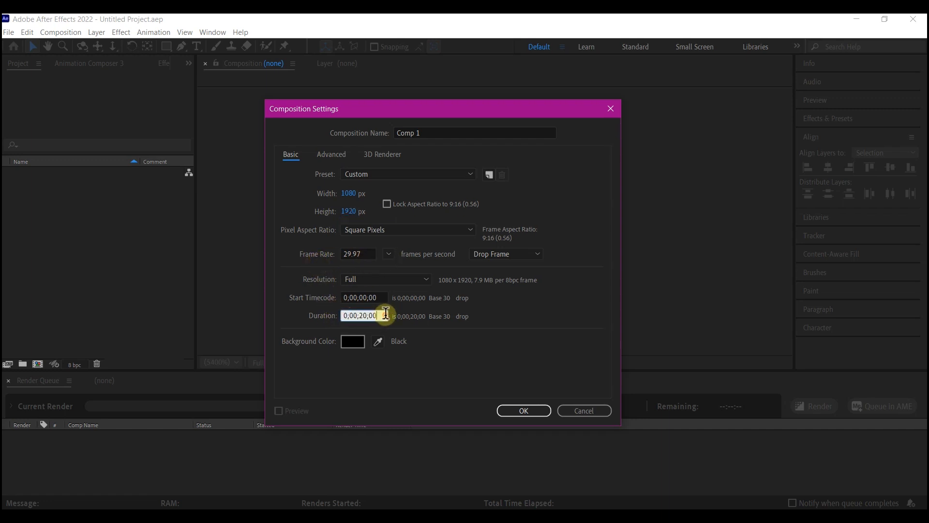
text(15)
click(353, 381)
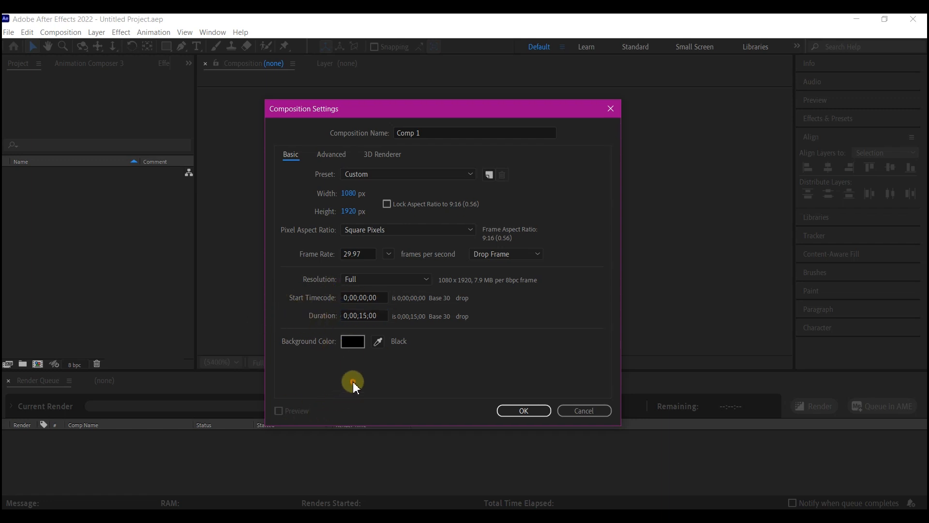
click(446, 132)
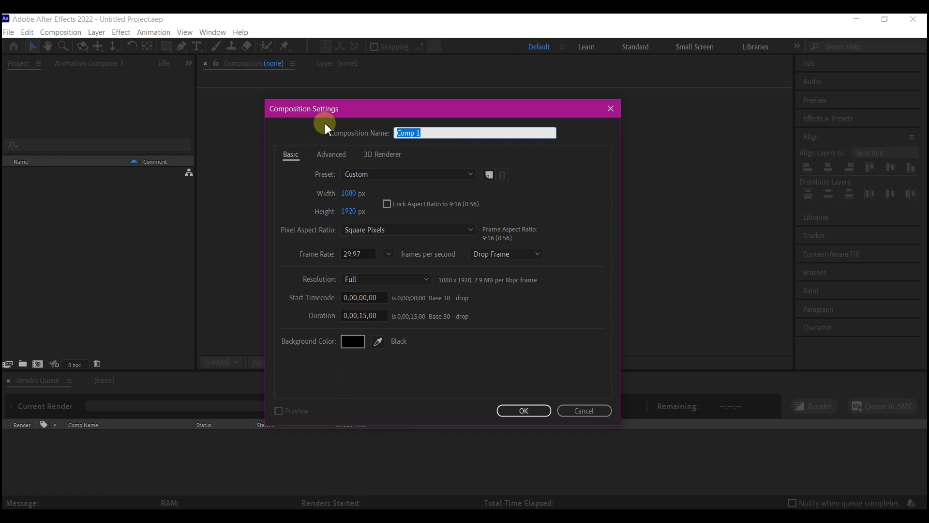
text(reels)
click(533, 409)
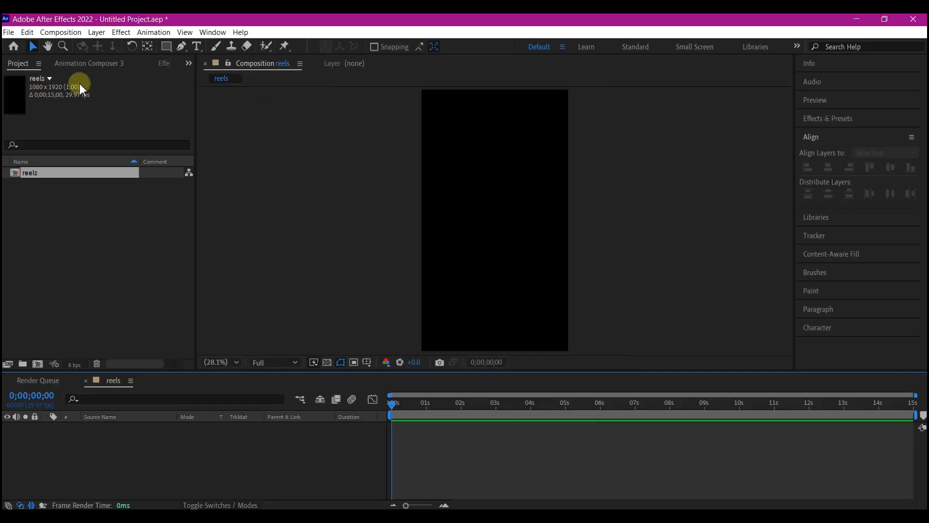
- Add a solid-filled rectangle shape layer covering the whole composition, and return to the Selection tool
click(166, 46)
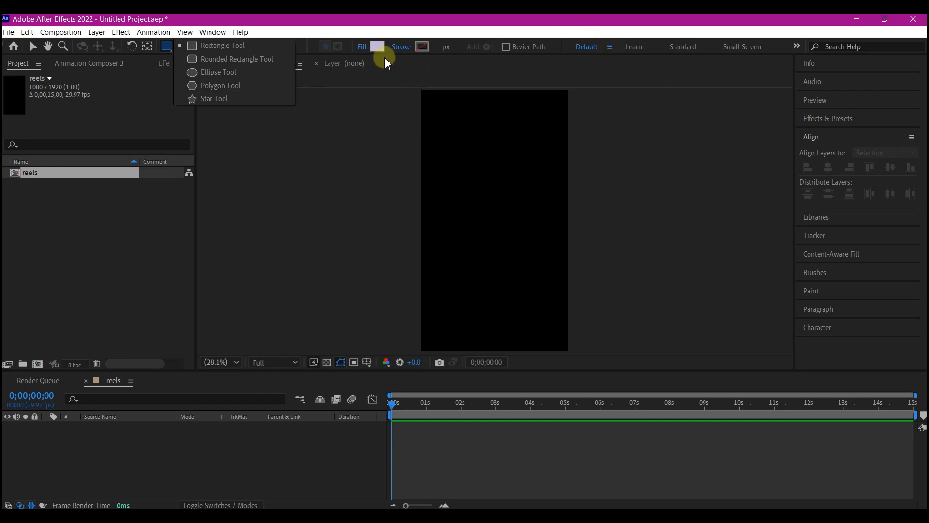
click(362, 47)
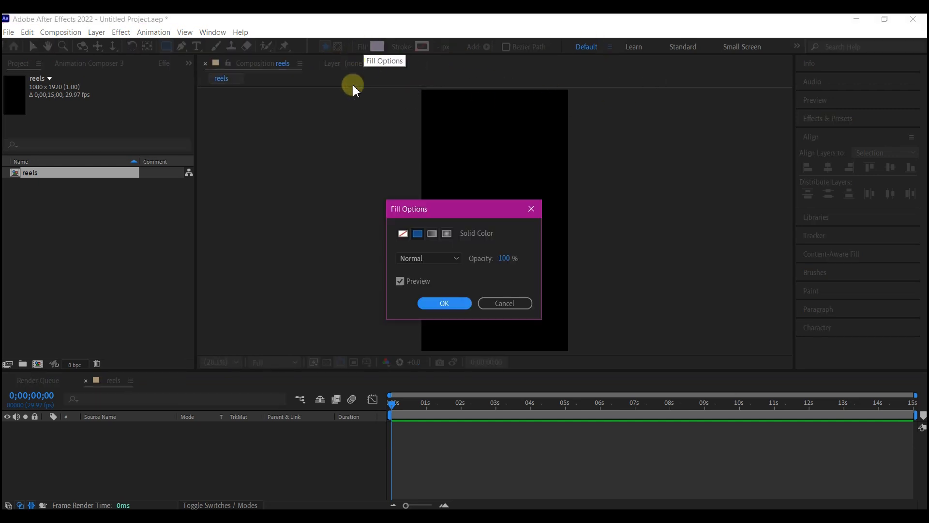
click(446, 304)
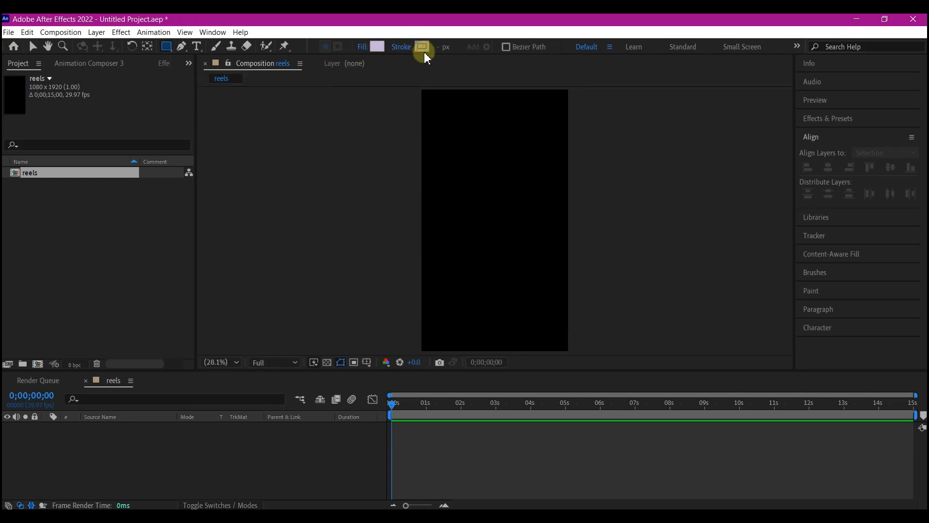
double_click(166, 46)
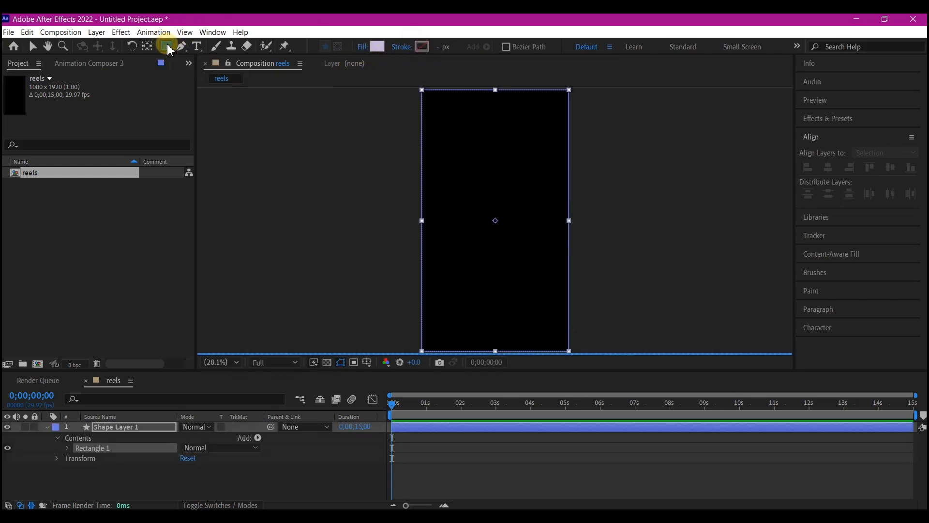
key(v)
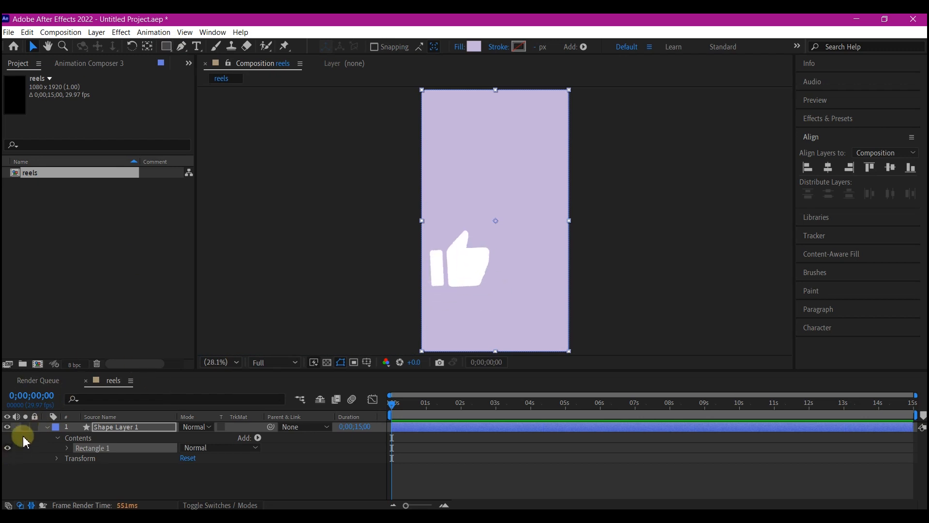
- Collapse the rectangle shape layer's properties and rename the layer "bg"
click(47, 427)
click(126, 427)
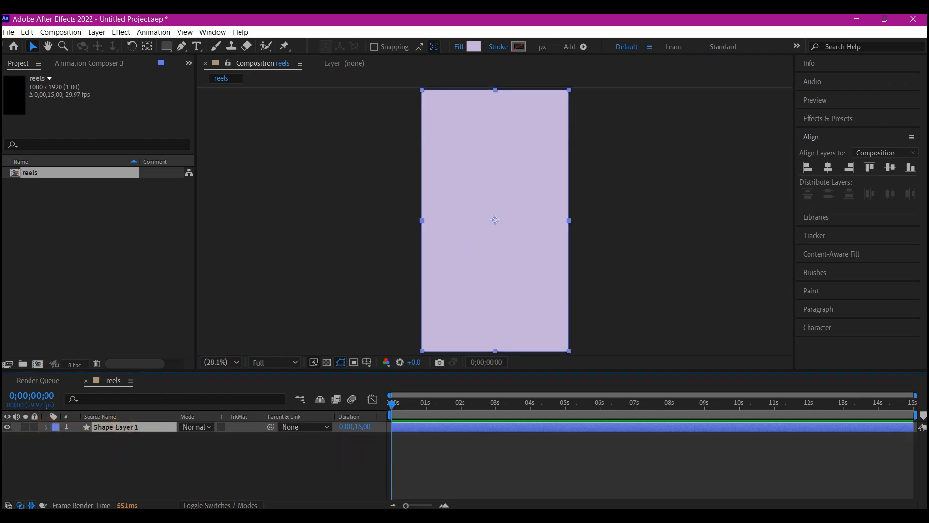
key(Return)
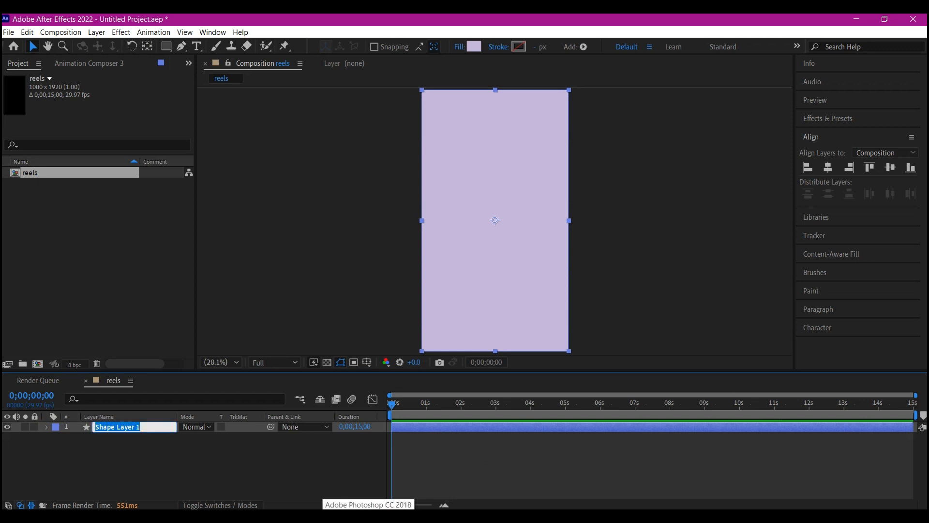
text(bg)
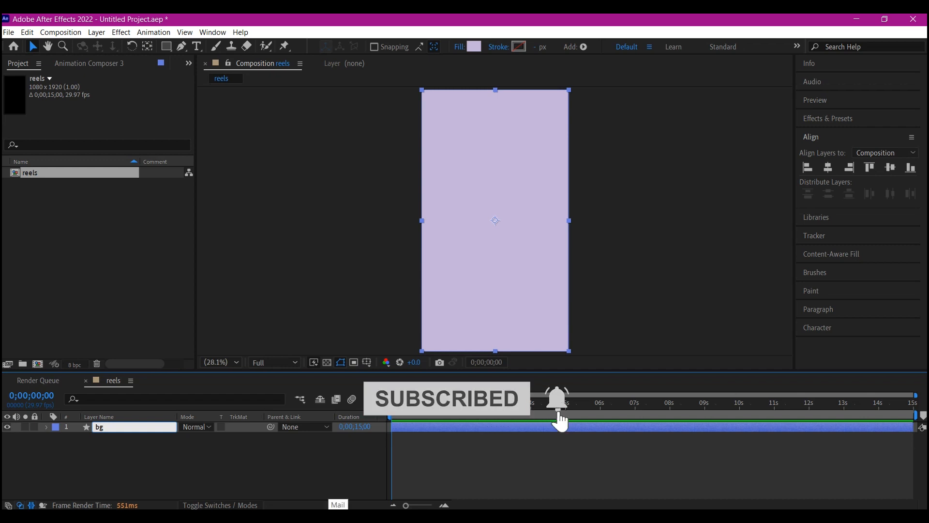
key(Return)
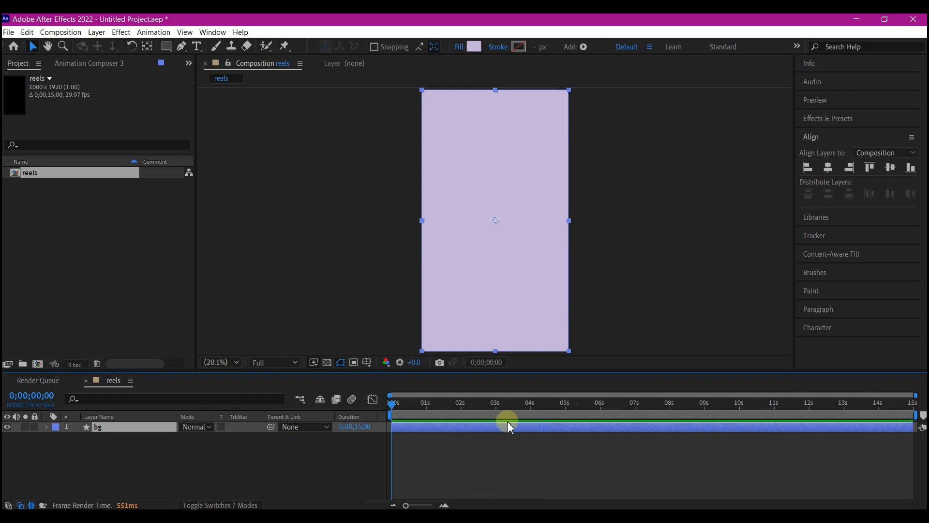
- Apply the Fill effect to the bg layer and show its effect controls
key(ctrl+space)
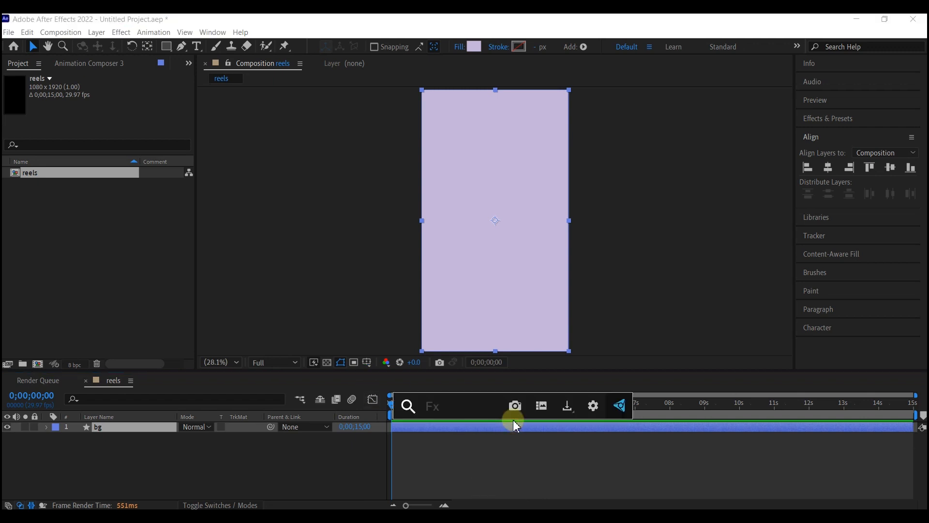
text(fill)
click(474, 392)
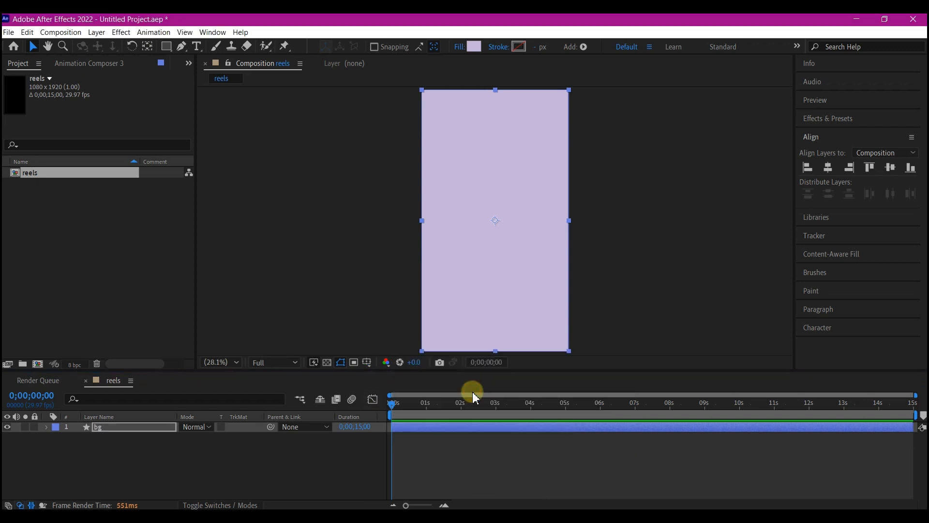
click(188, 63)
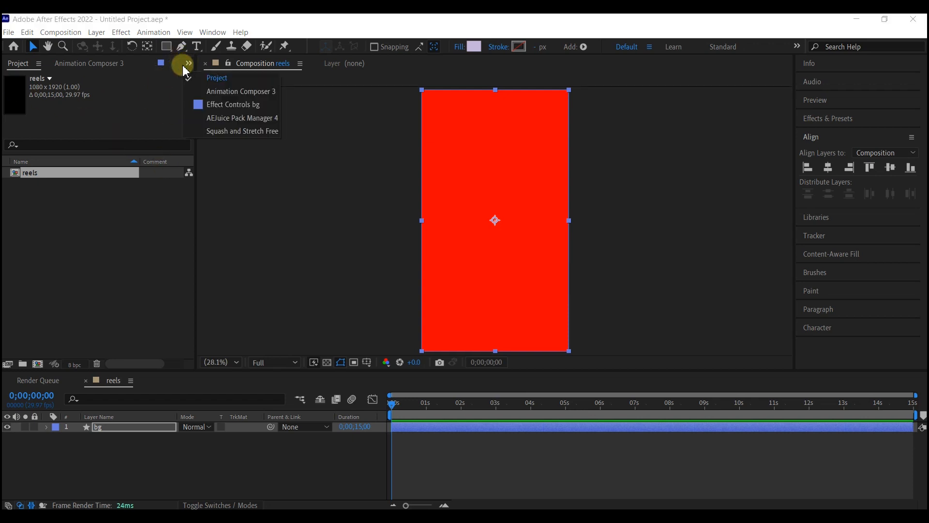
click(228, 104)
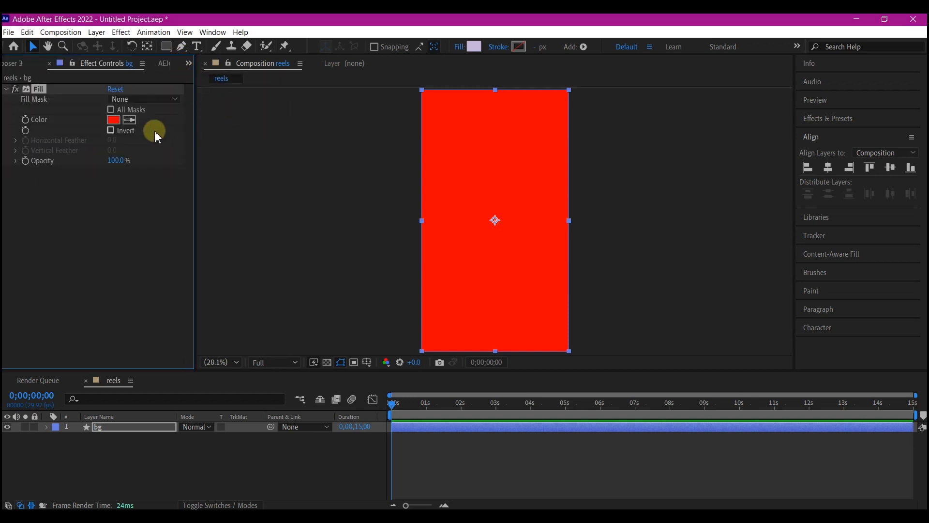
- Set the bg layer's Fill effect color to cyan 00FFF0
drag(195, 121, 257, 128)
click(145, 120)
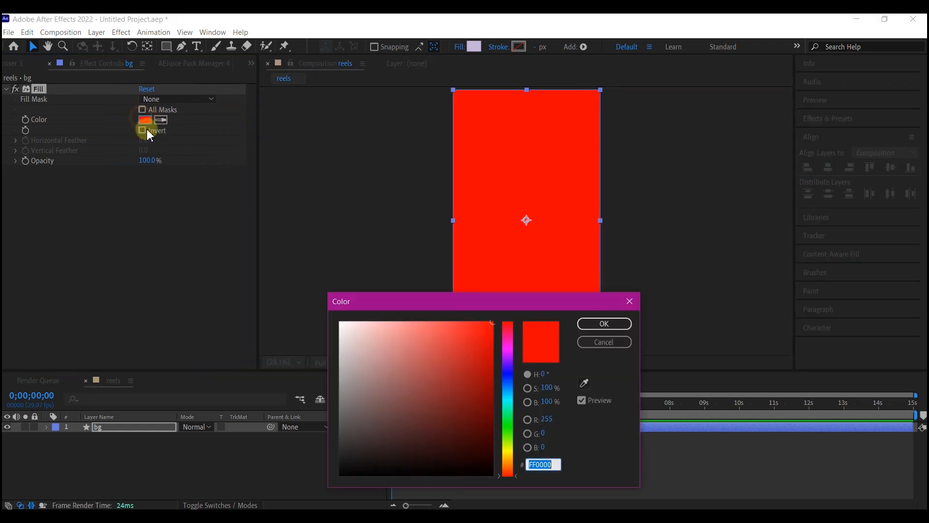
click(507, 400)
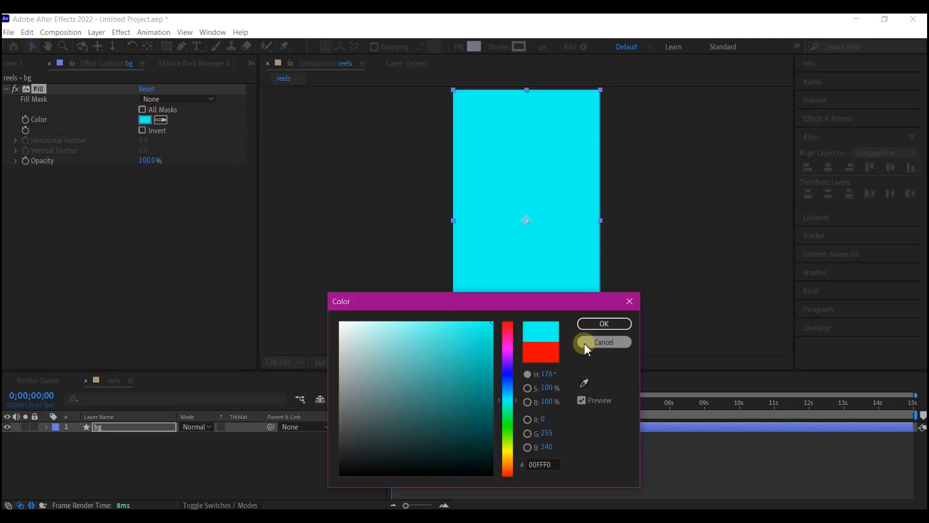
click(602, 322)
- Duplicate the bg layer and change the copy's Fill effect color to purple
click(140, 428)
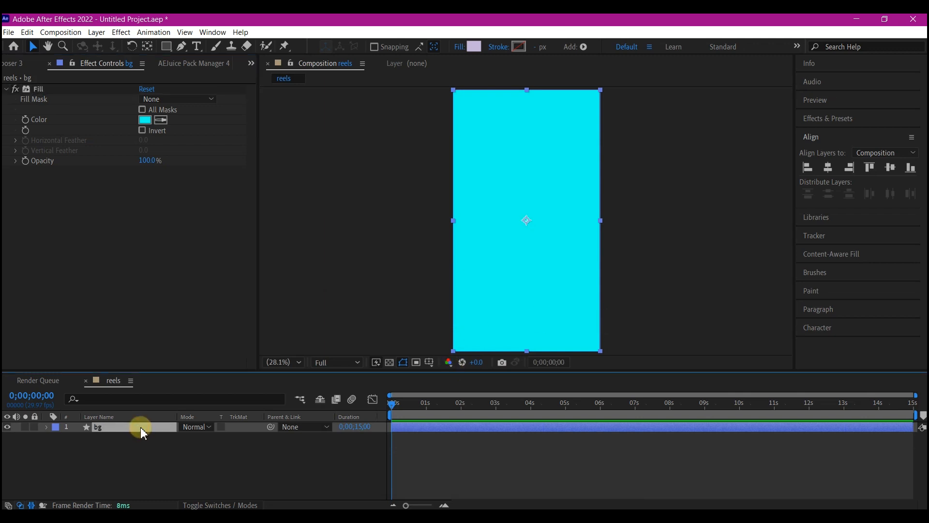
key(ctrl+d)
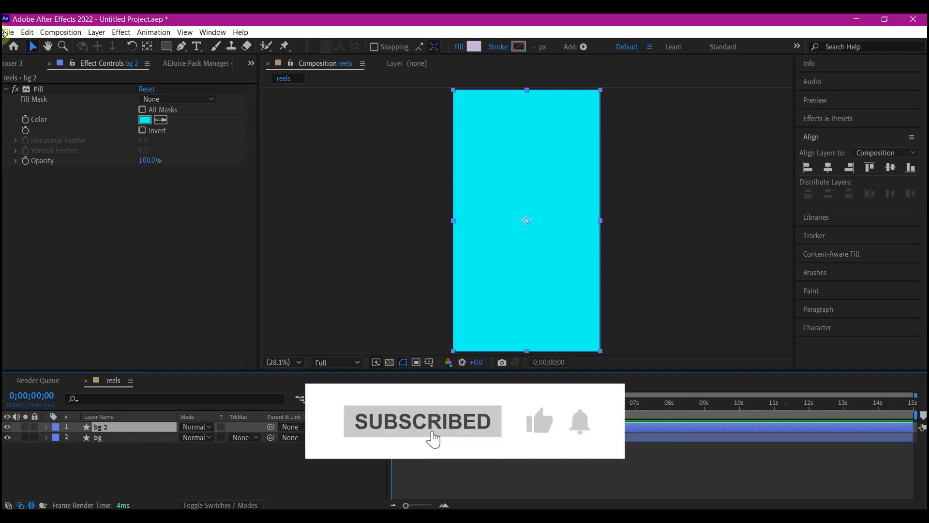
click(145, 120)
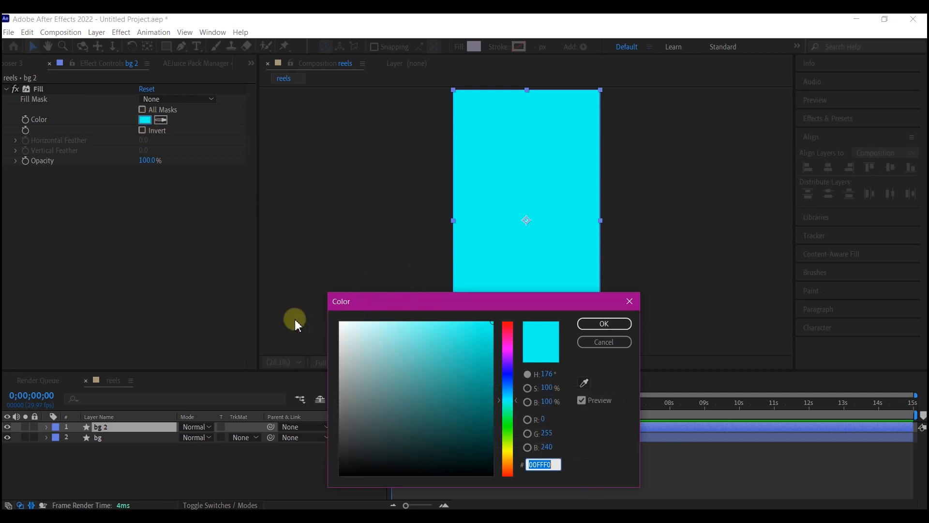
click(611, 323)
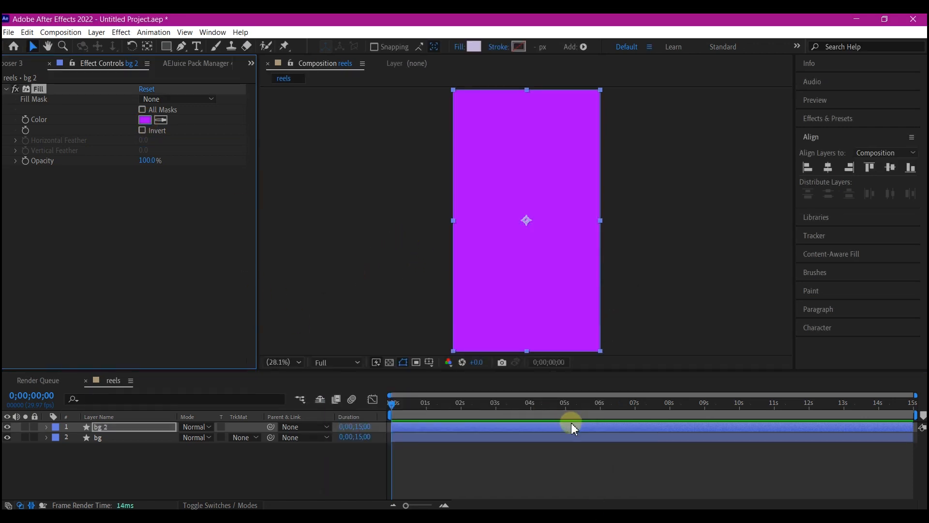
- Apply the Transform effect to the purple bg 2 layer
click(571, 424)
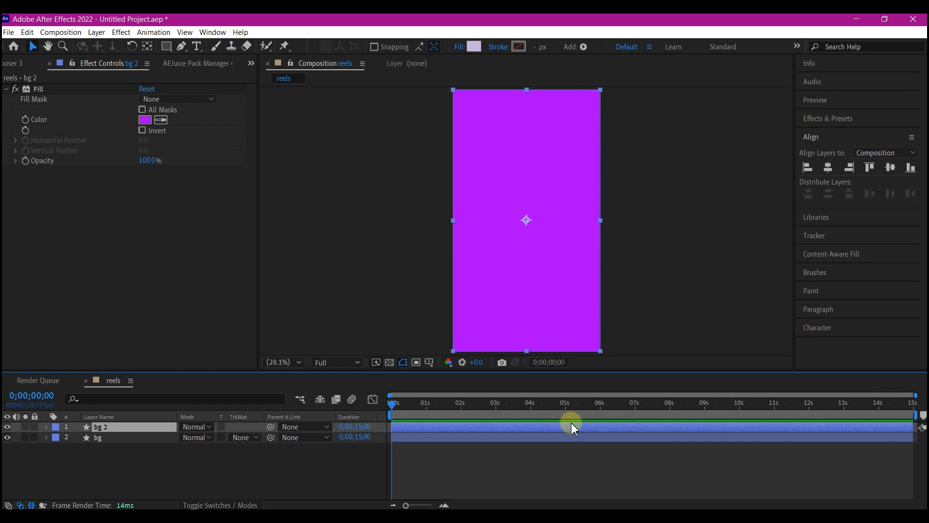
key(ctrl+space)
text(transform)
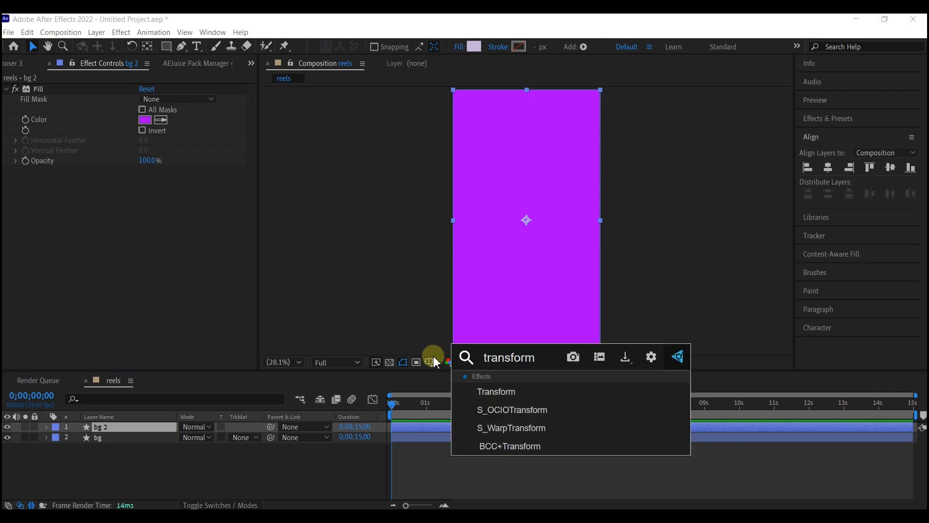
click(479, 392)
click(503, 397)
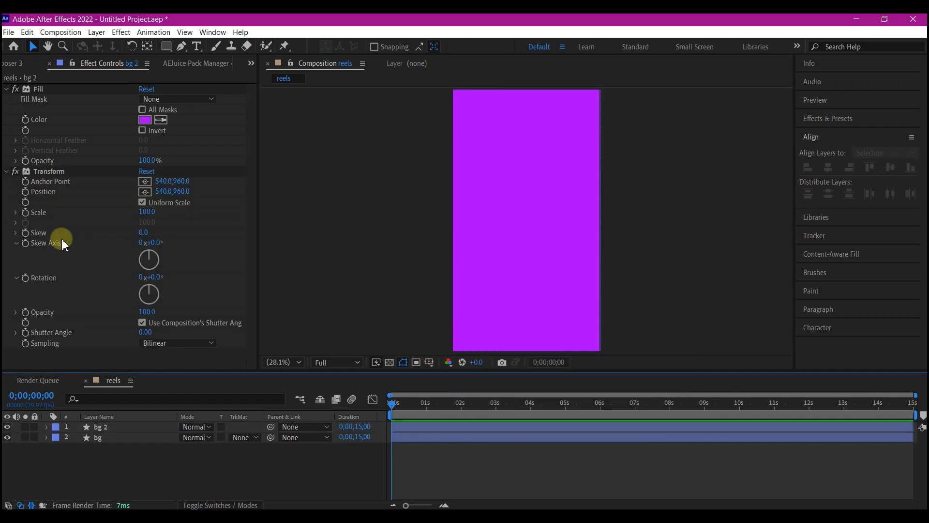
- Set the Transform effect's Skew to 19 and its Skew Axis to 30° on bg 2
click(143, 232)
text(19)
key(Return)
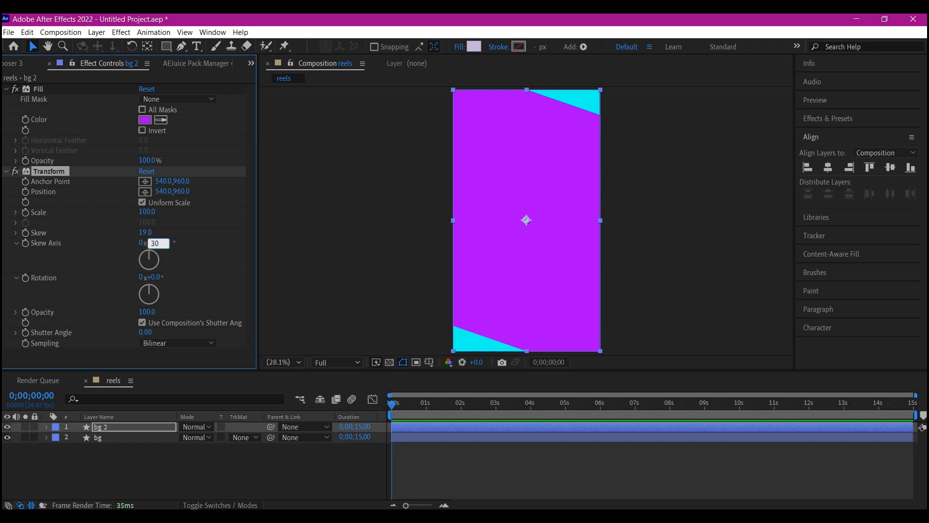
text(30)
key(Return)
- Keyframe bg 2's Position at 540, 2119 at 0;00;00;29 and at 540, -1551 at 0;00;00;00
click(150, 428)
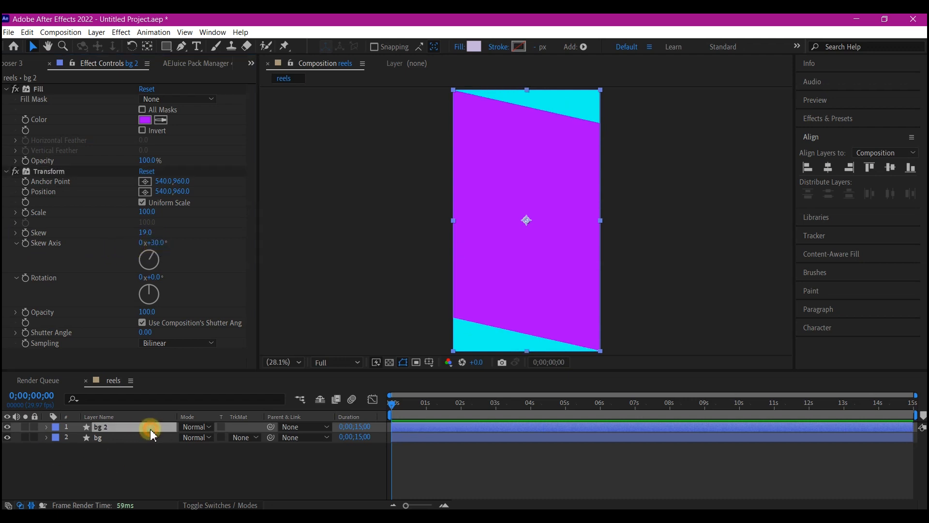
click(427, 404)
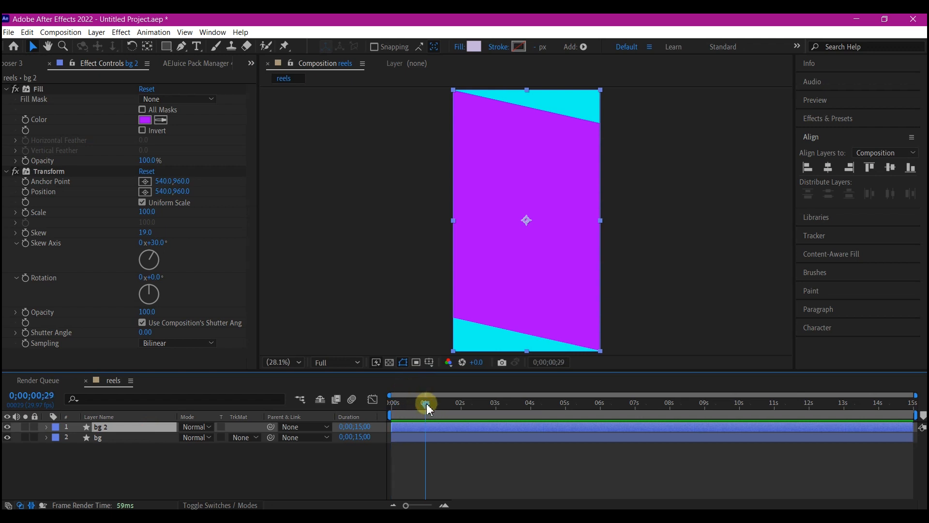
key(p)
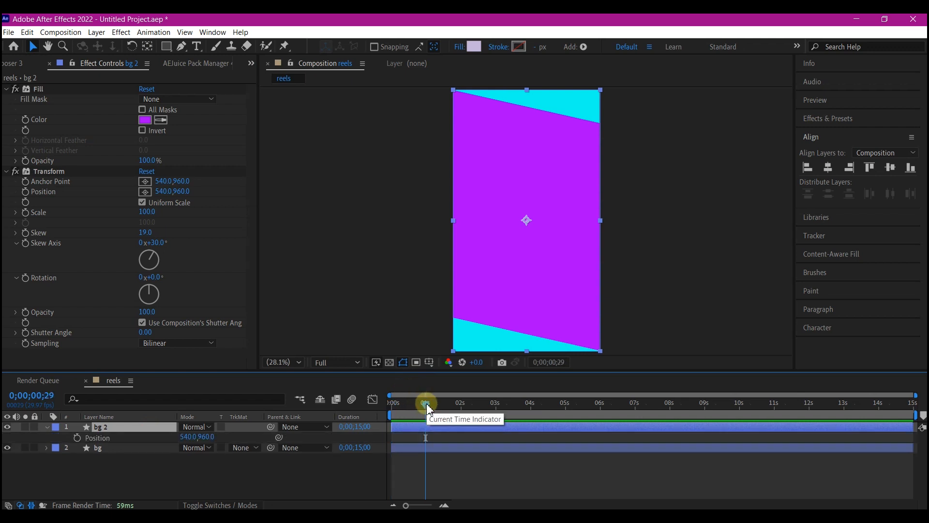
click(77, 438)
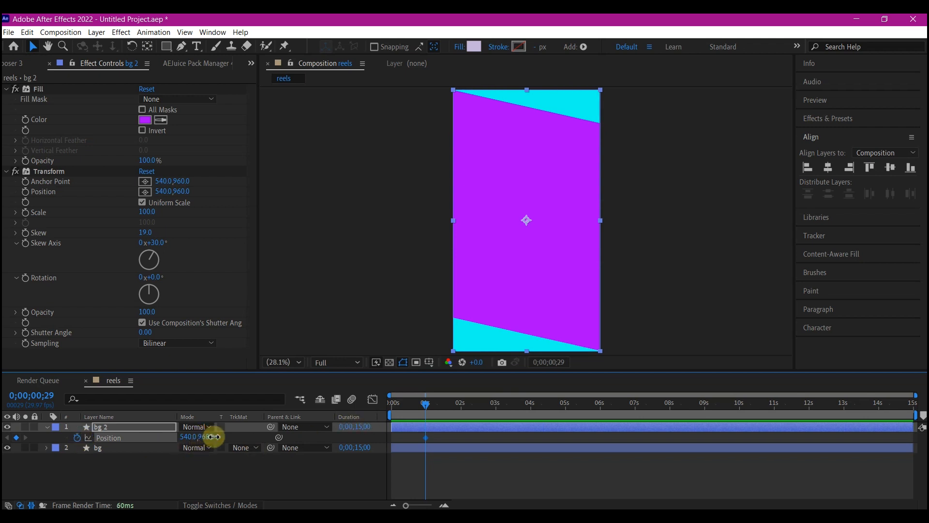
drag(213, 437, 922, 415)
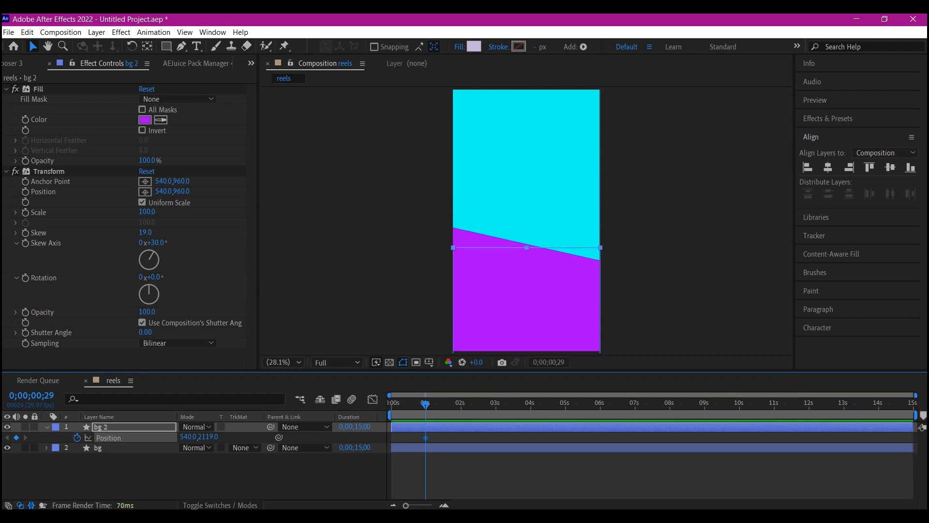
key(Home)
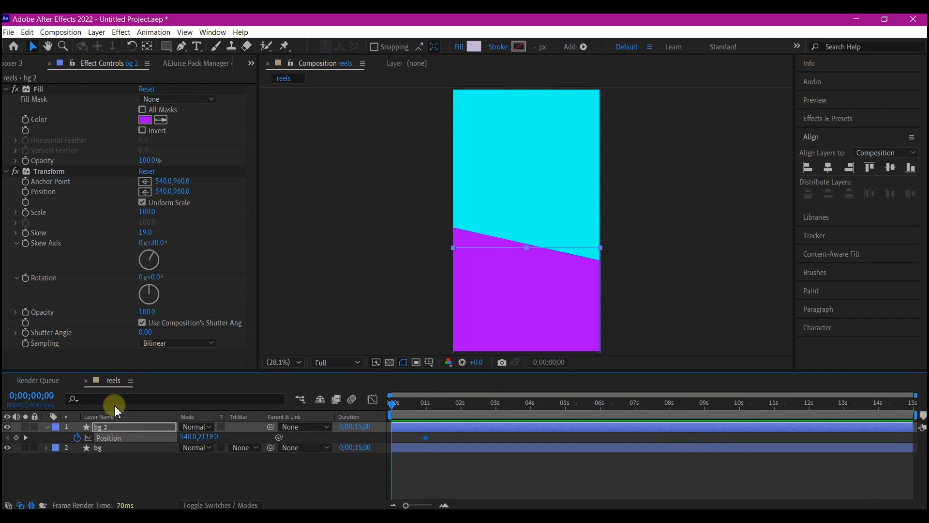
drag(207, 441, 207, 440)
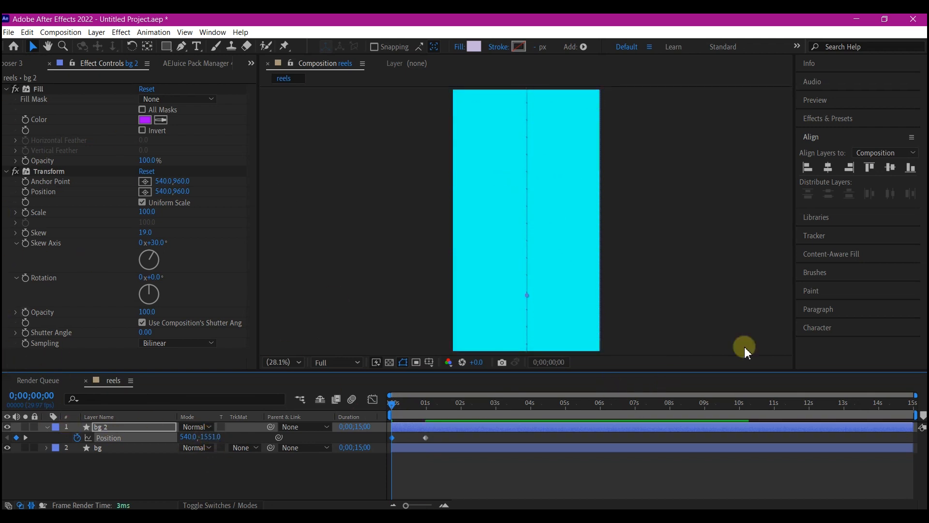
- Apply Easy Ease to both Position keyframes of bg 2
drag(439, 436, 371, 448)
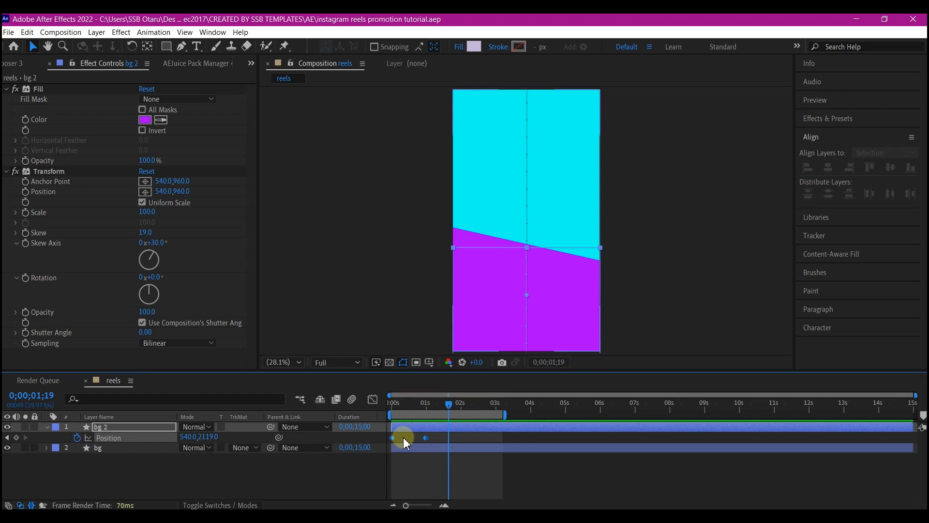
click(424, 438)
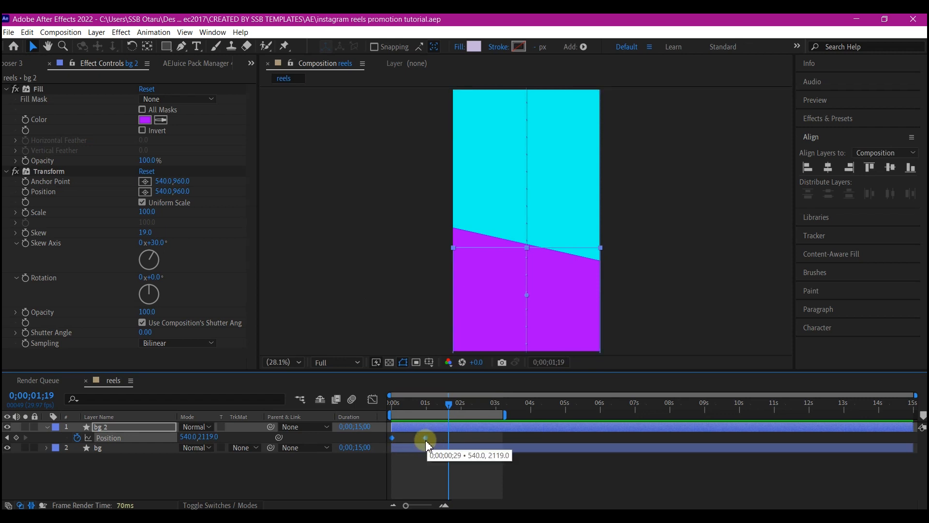
right_click(425, 438)
mouse_move(461, 435)
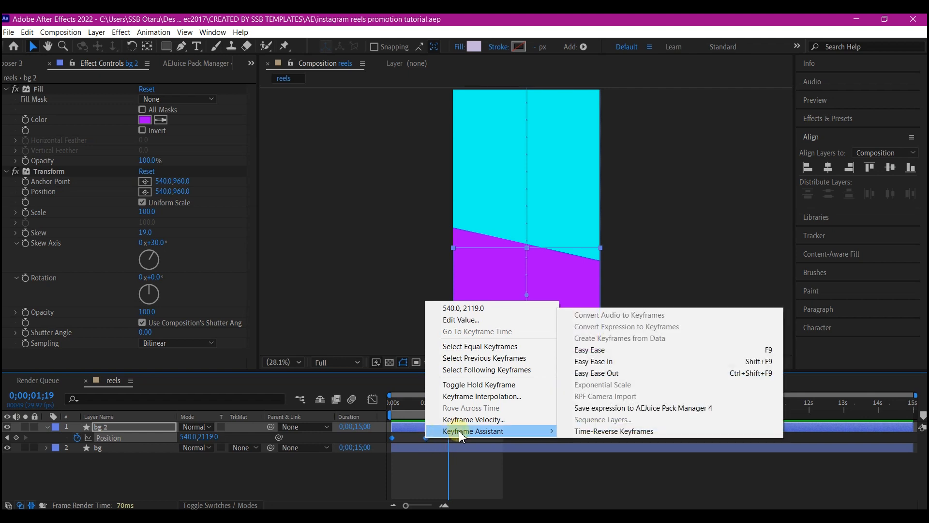
click(589, 349)
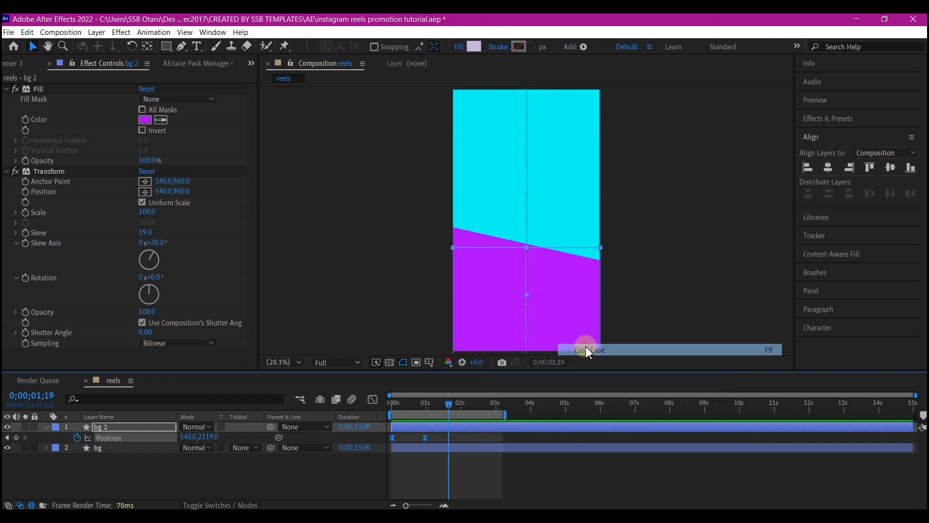
- Reshape bg 2's Position speed graph by extending the end keyframe's influence toward the start, giving a sharp early peak and a slow finish
click(426, 436)
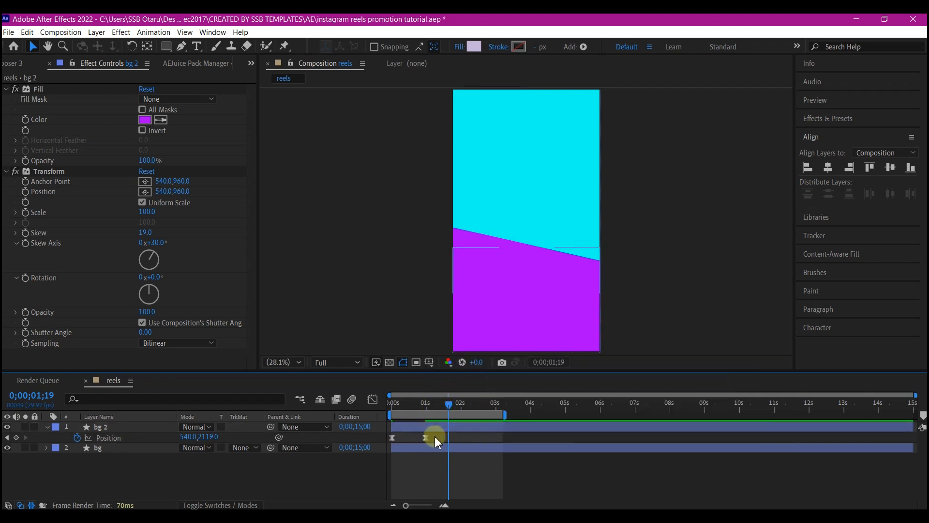
click(425, 437)
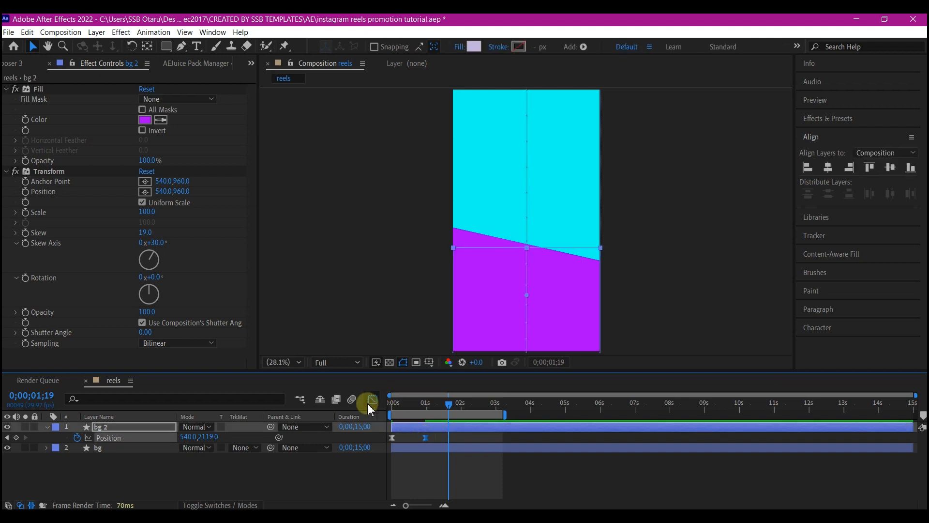
click(372, 401)
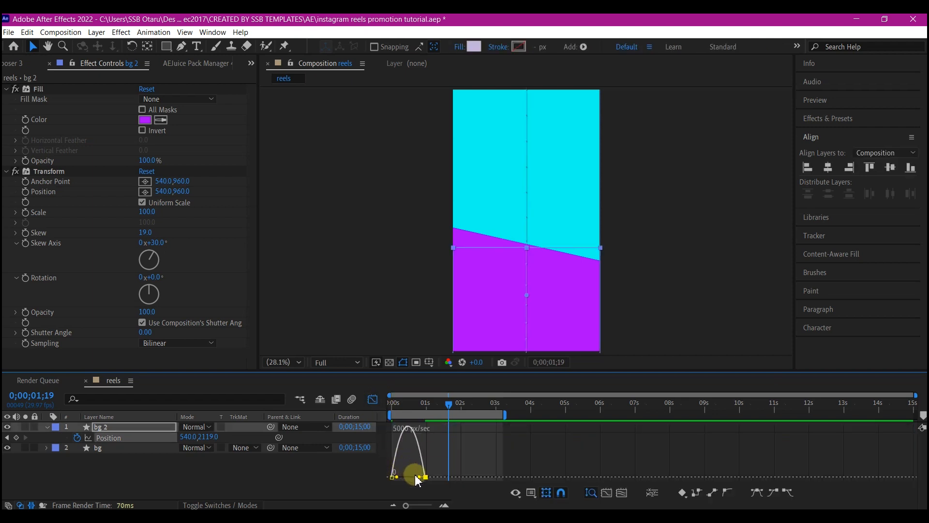
drag(420, 479, 394, 481)
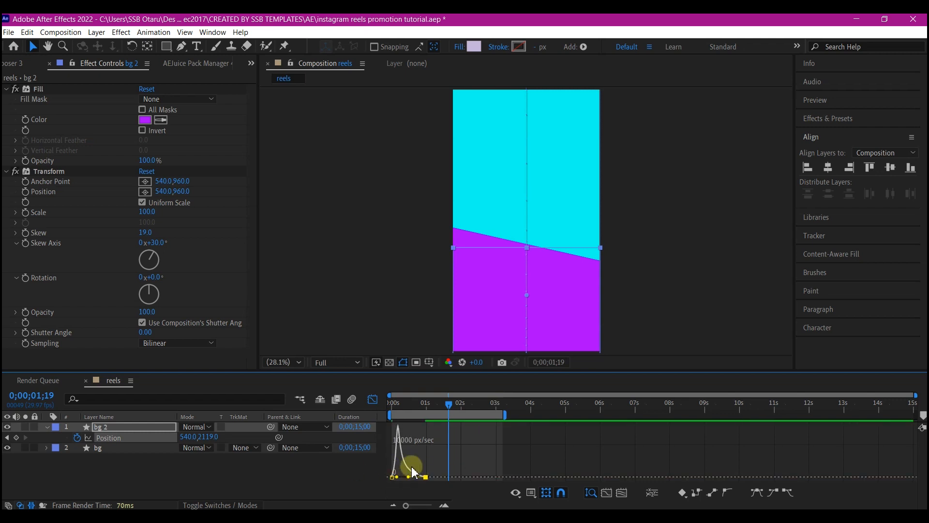
right_click(470, 457)
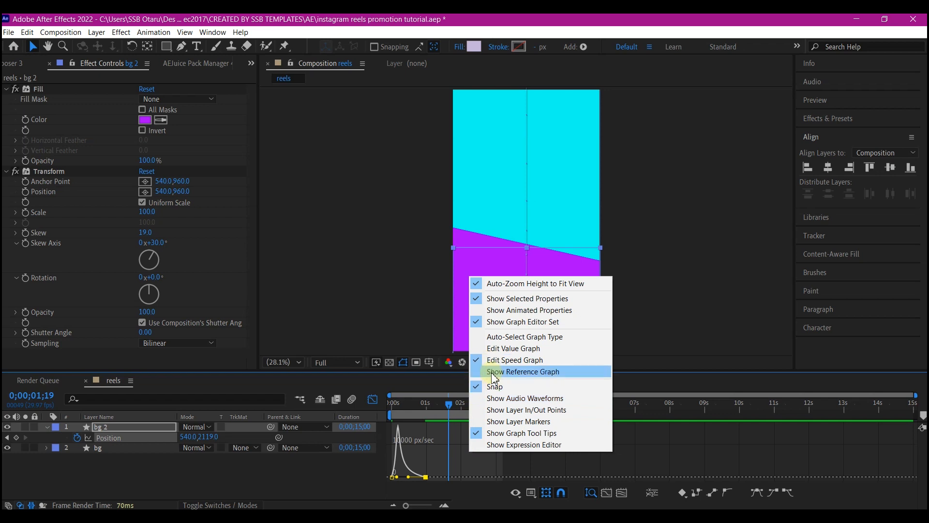
click(418, 460)
click(371, 398)
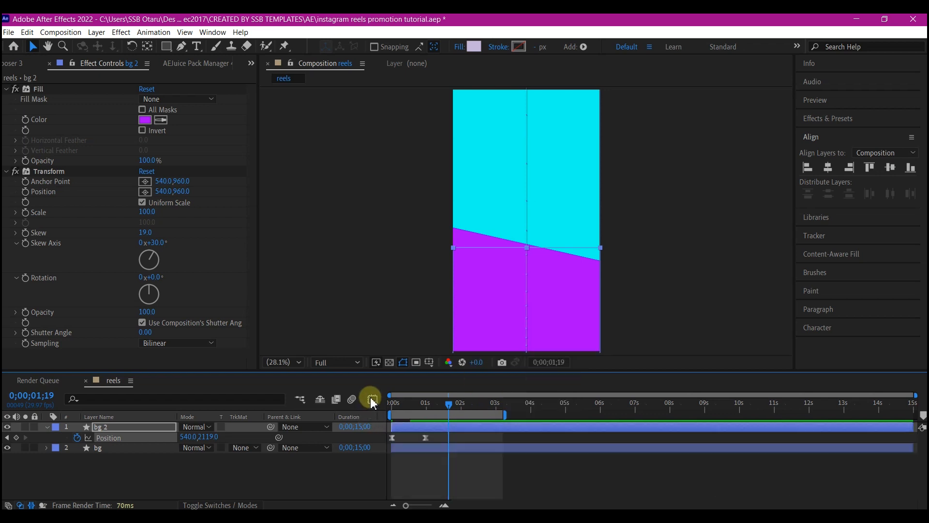
- Preview the bg 2 animation from the beginning of the composition
drag(408, 405, 378, 409)
key(space)
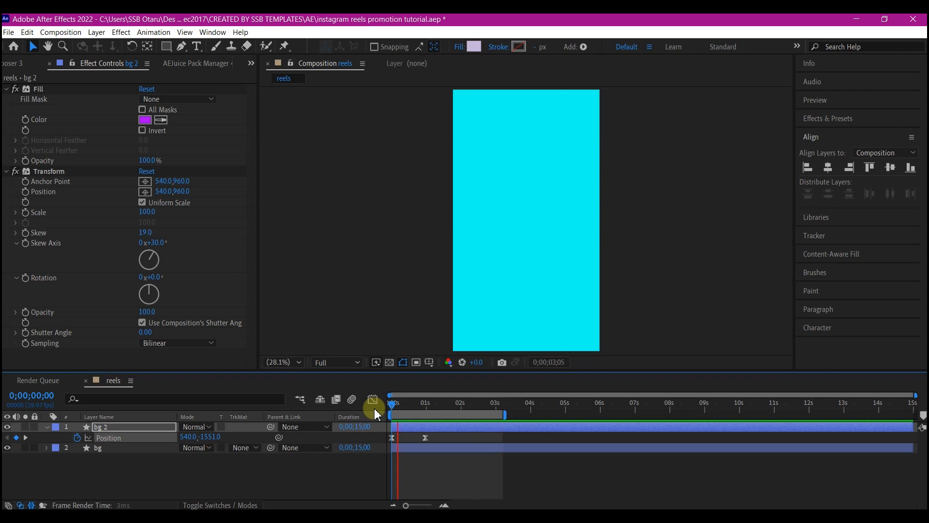
click(391, 447)
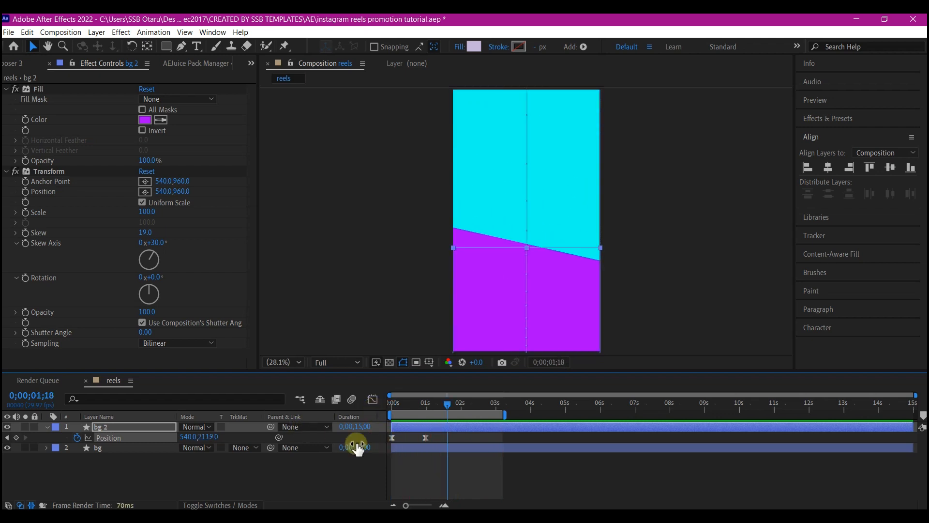
- Duplicate bg 2 and shift the copy's ending Position keyframe to 0;00;01;10
click(402, 424)
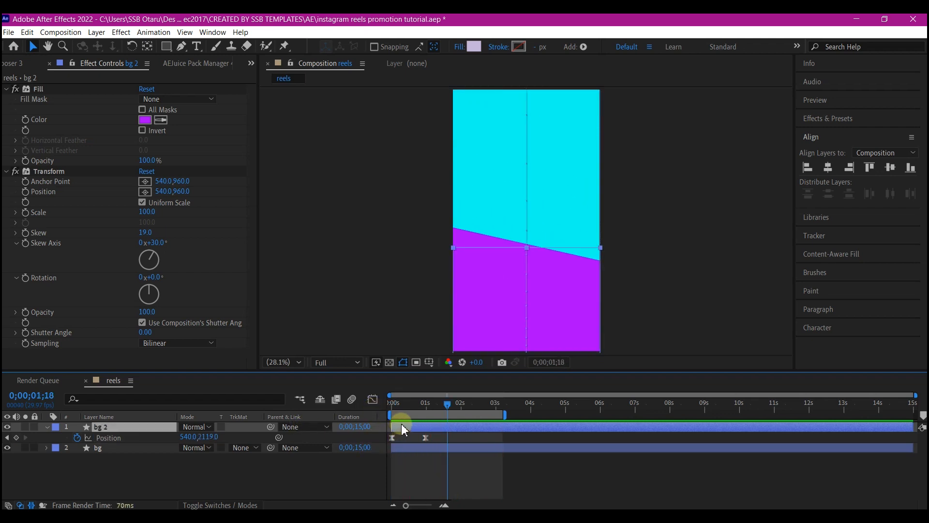
key(ctrl+d)
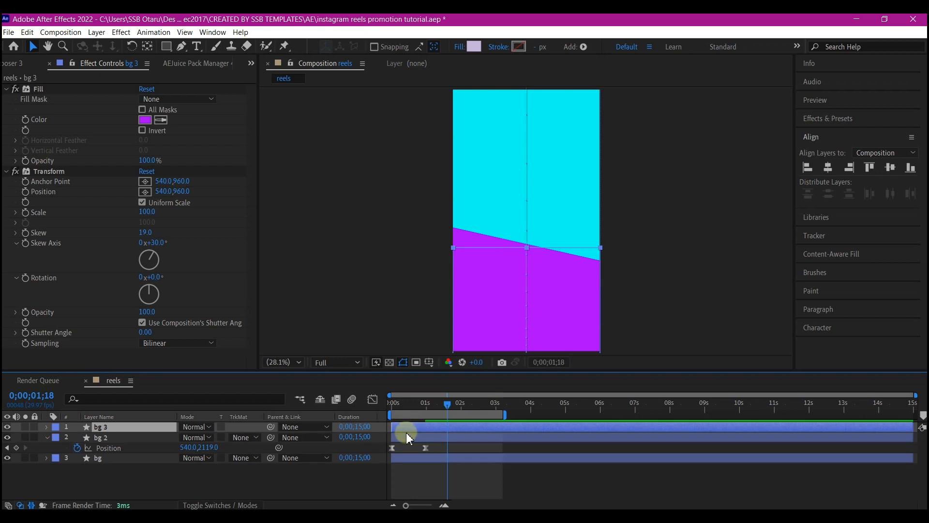
key(u)
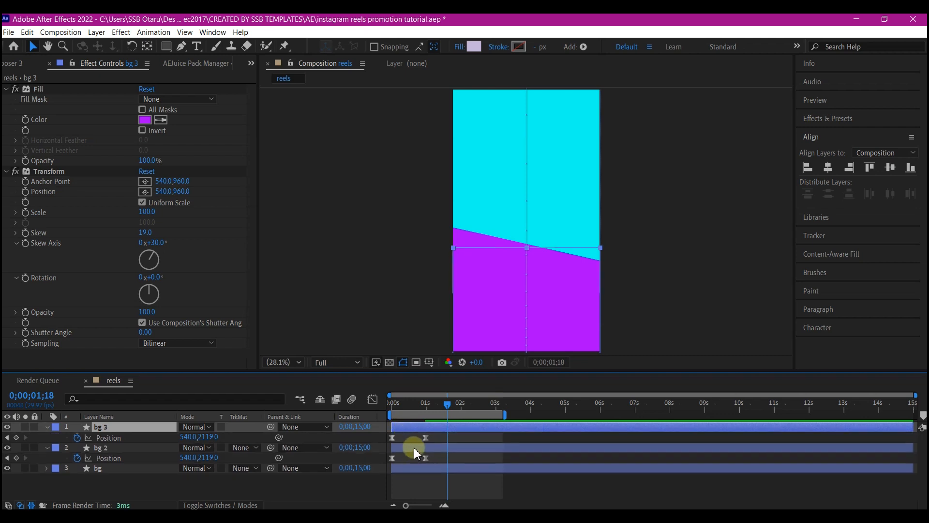
click(425, 438)
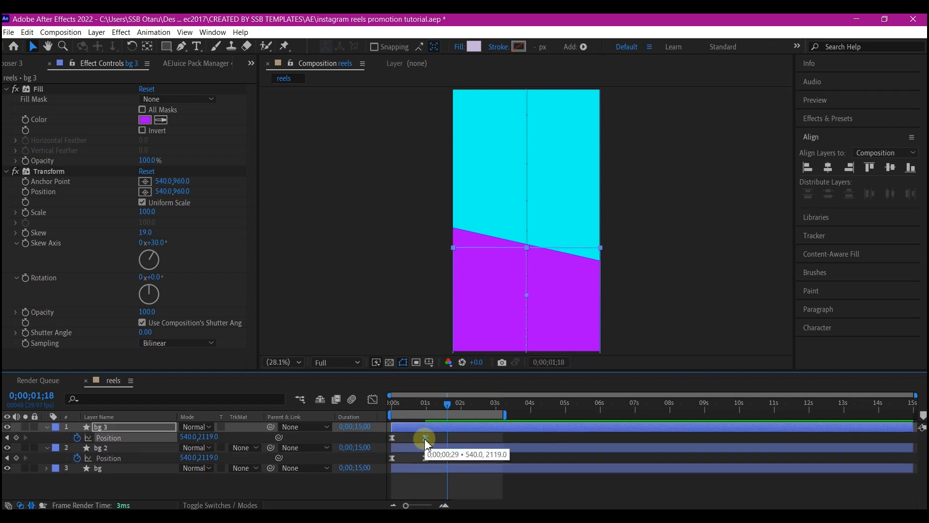
drag(425, 439, 438, 440)
- Set the Fill effect color of bg 3 to yellow FFDE00
click(400, 426)
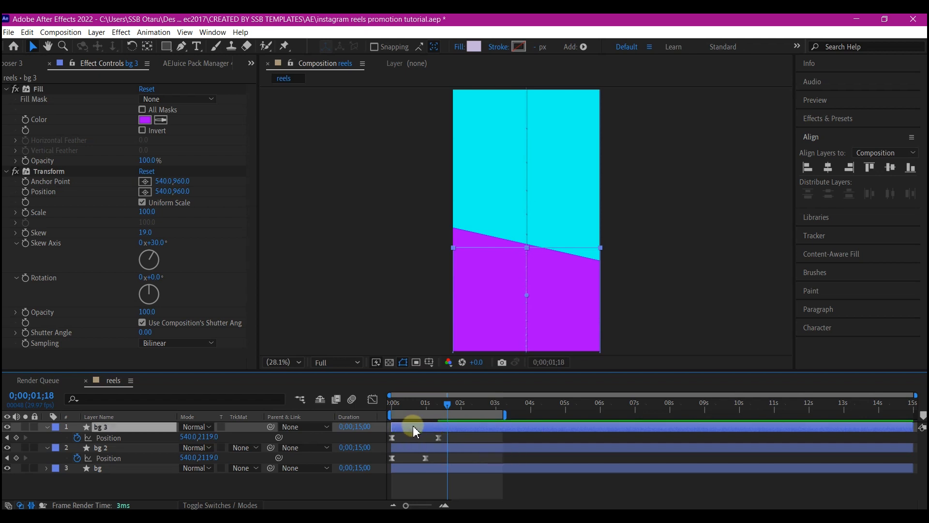
click(145, 120)
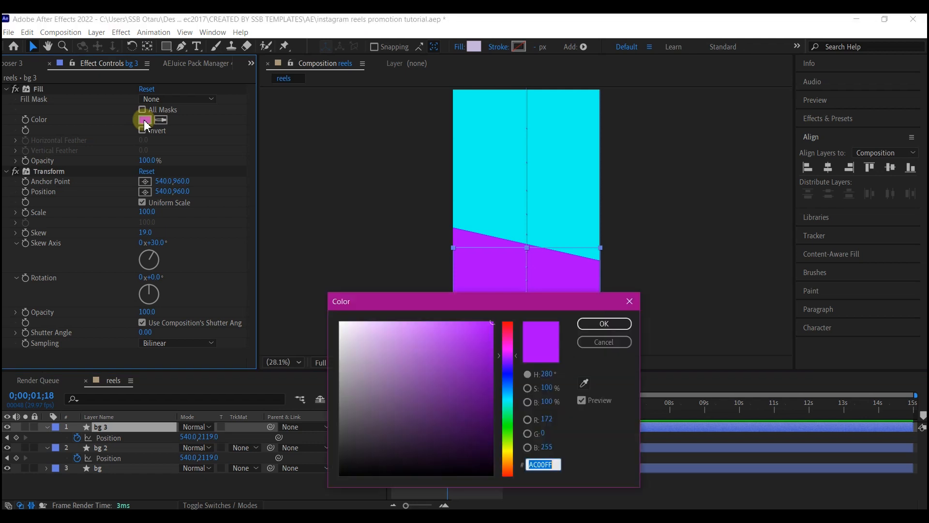
text(FFDE00)
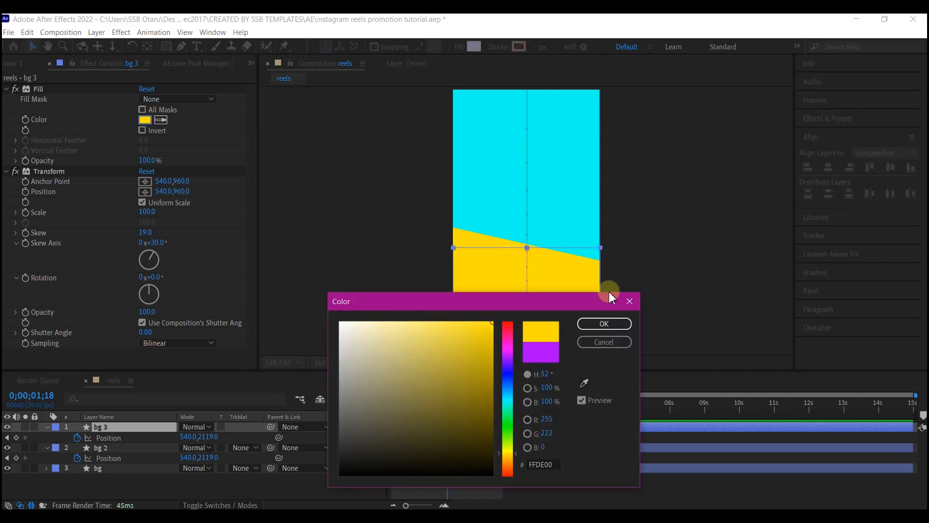
click(605, 323)
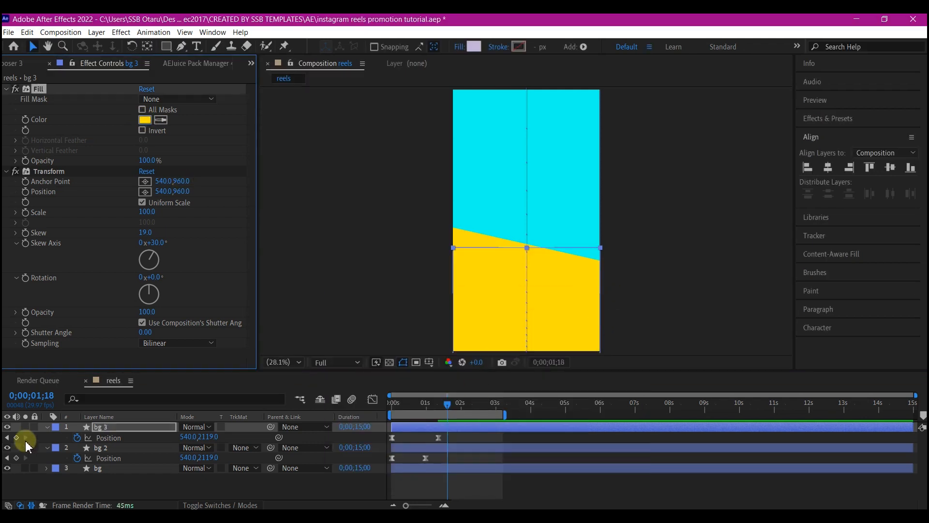
- Set bg 3's ending Position keyframe at 0;00;01;10 to 540, 3248 and preview the animation from the start
click(7, 437)
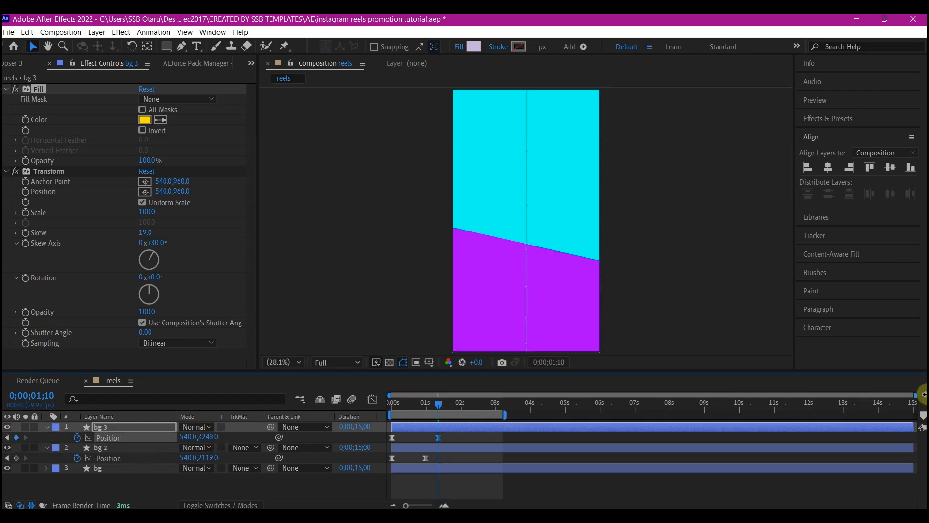
drag(928, 395, 927, 395)
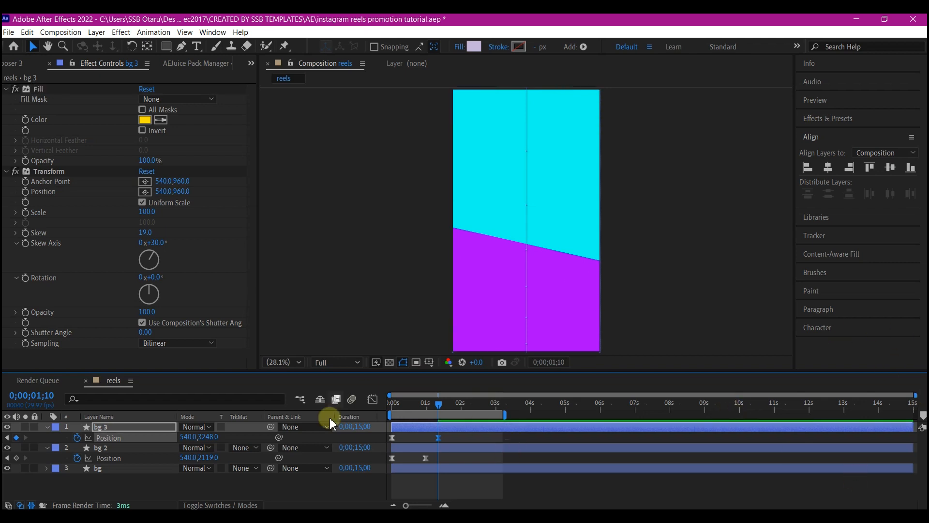
drag(413, 402, 373, 409)
key(space)
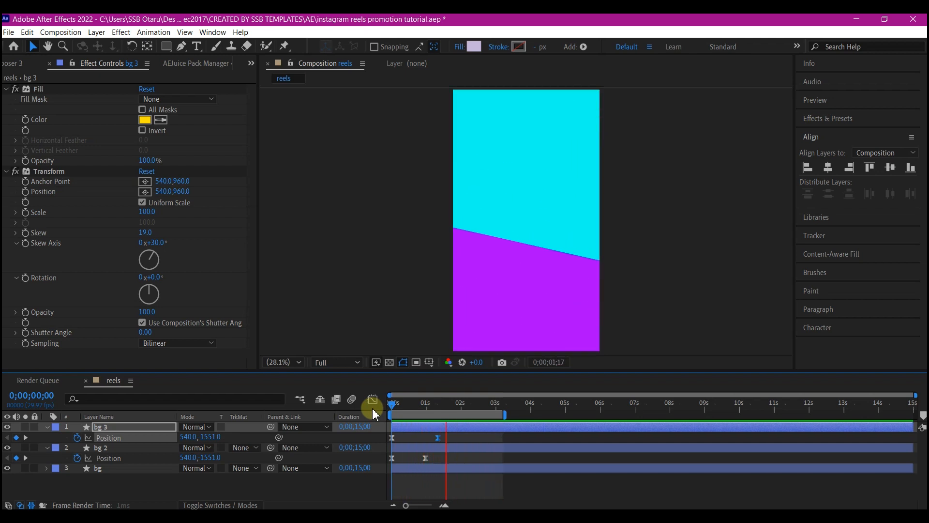
click(419, 486)
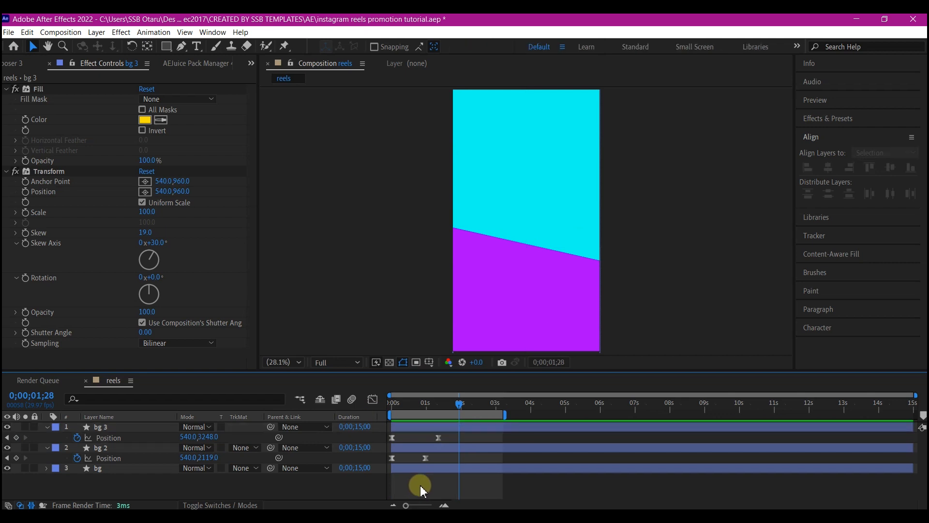
- Activate the Pen tool with its fill set to None and a solid stroke
click(181, 48)
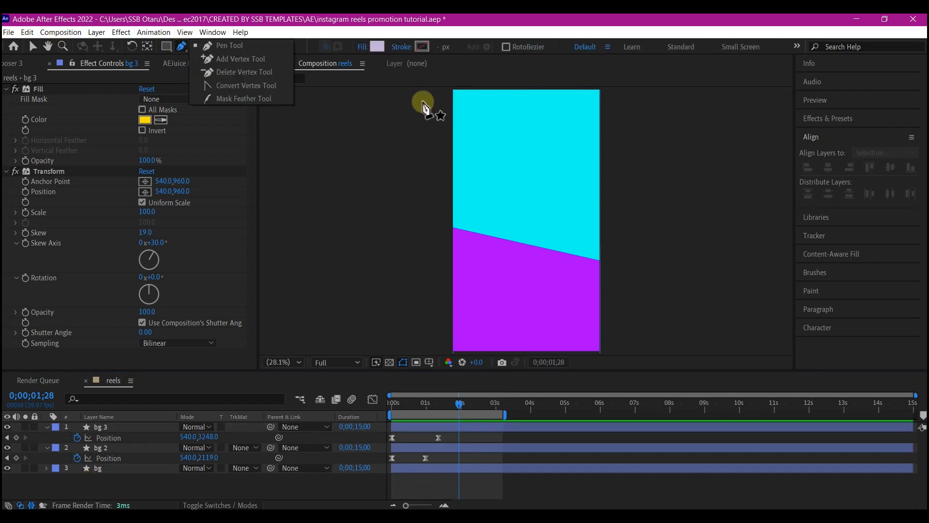
click(362, 47)
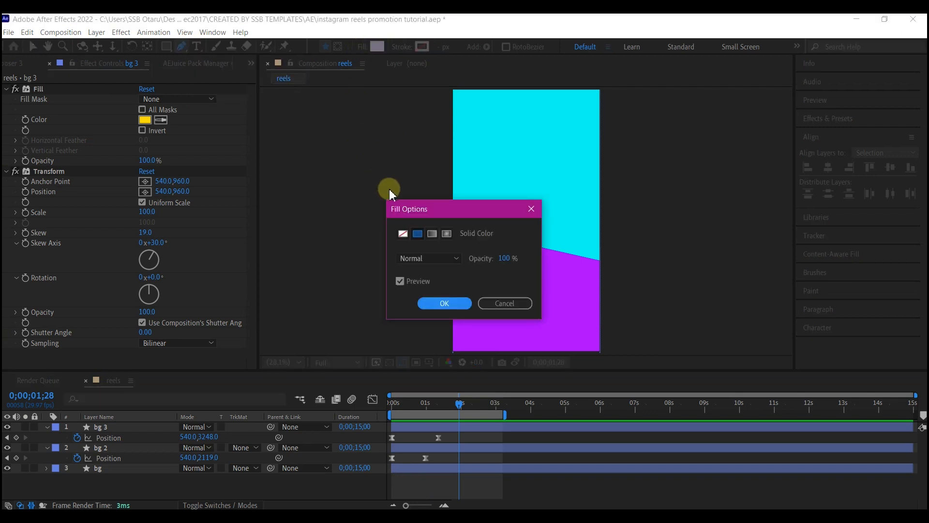
click(444, 303)
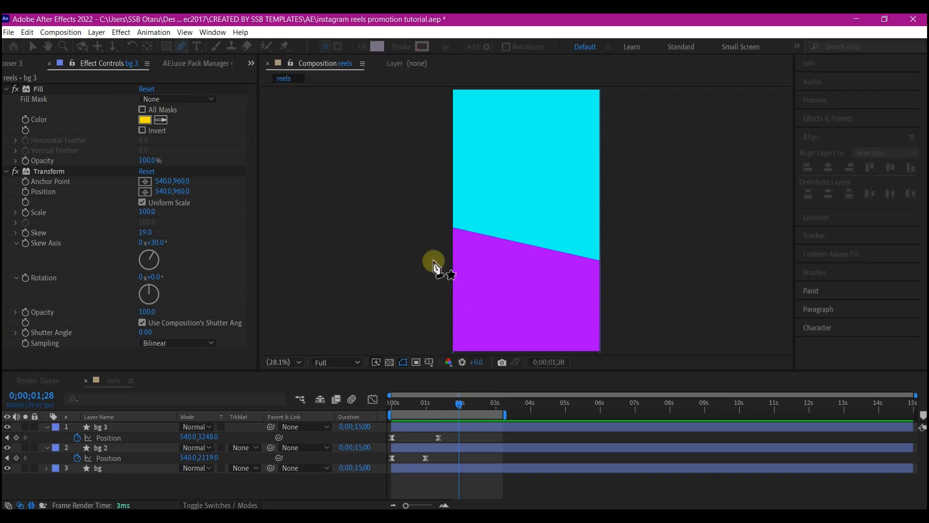
click(422, 47)
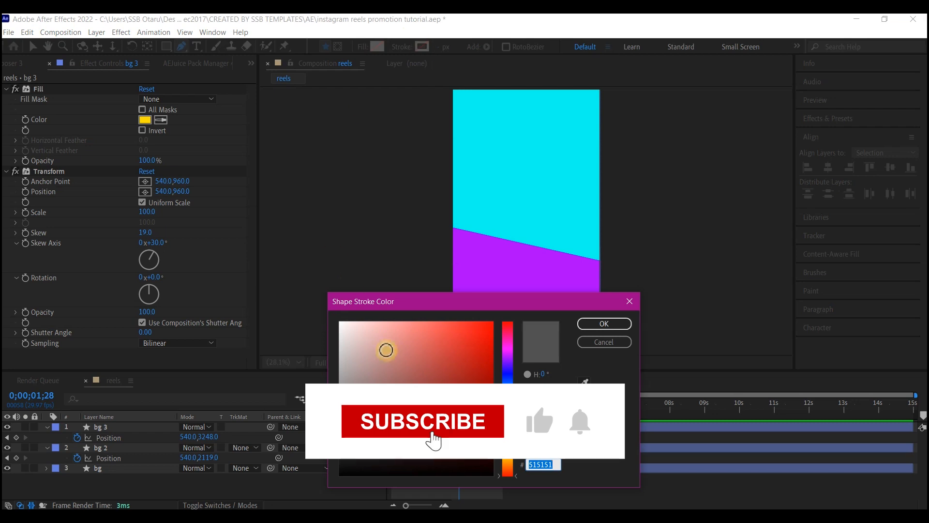
click(604, 324)
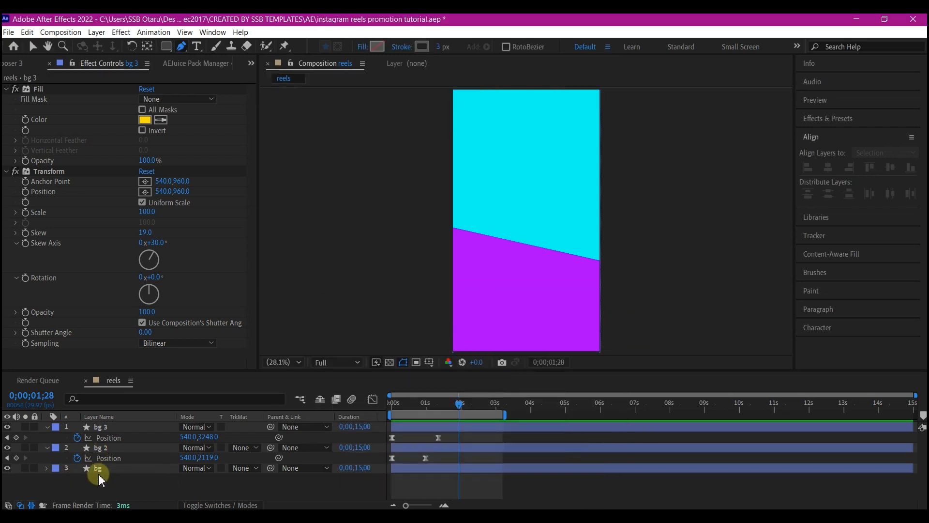
- Copy the yellow FFDE00 from bg 3's Fill effect and use it as the Pen tool's stroke color
click(406, 406)
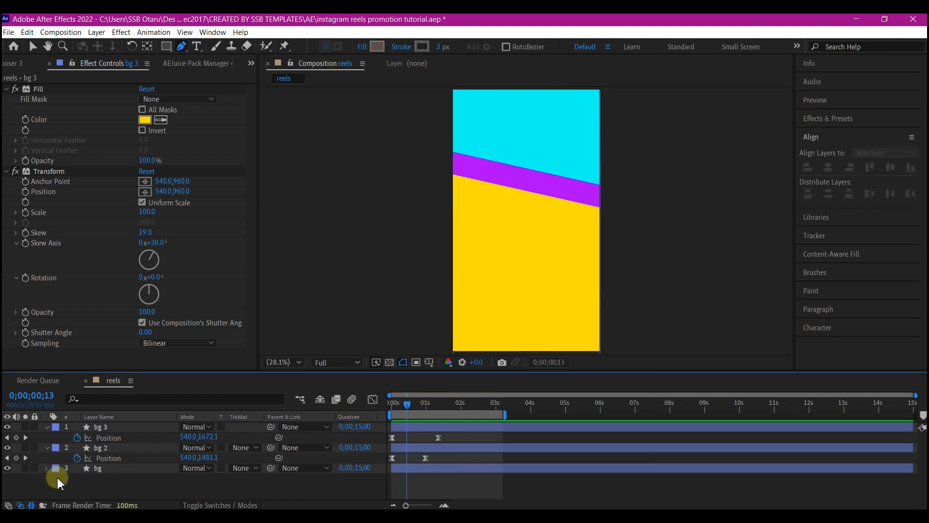
click(102, 448)
key(ctrl+Up)
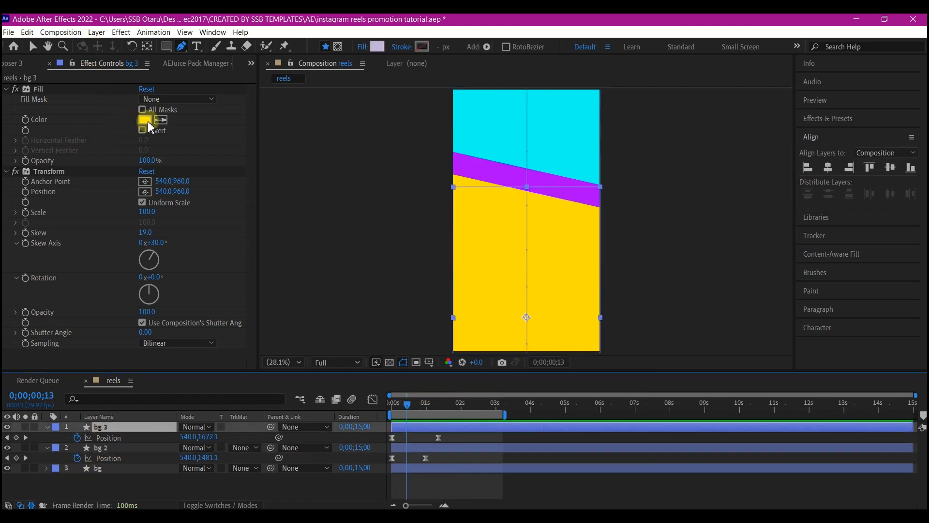
click(145, 120)
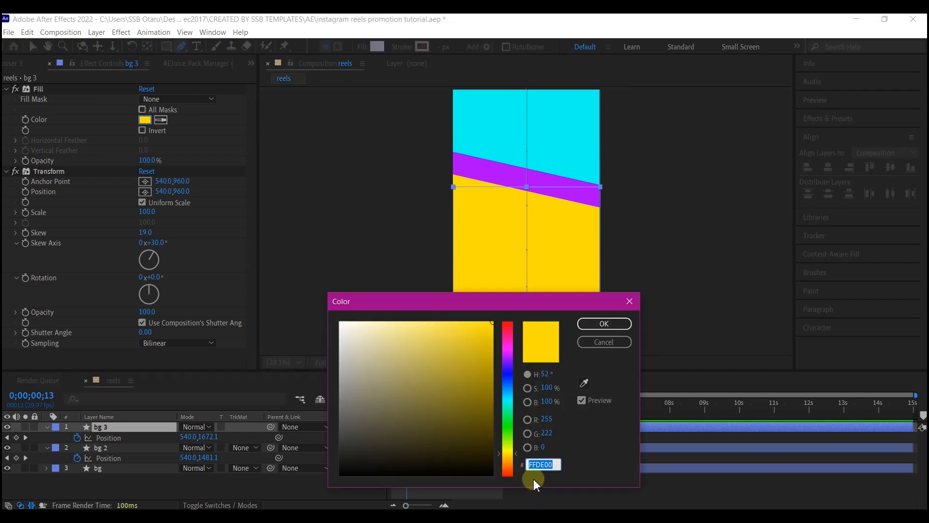
click(606, 324)
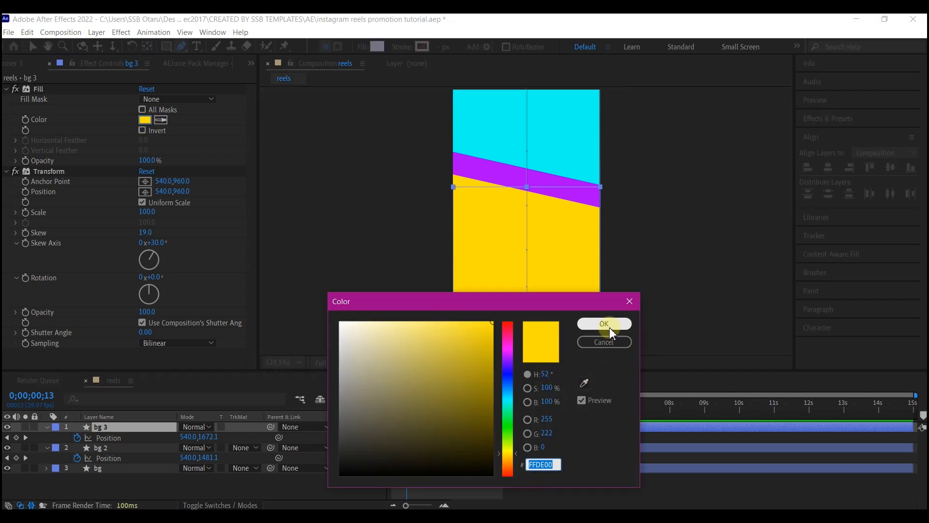
key(F2)
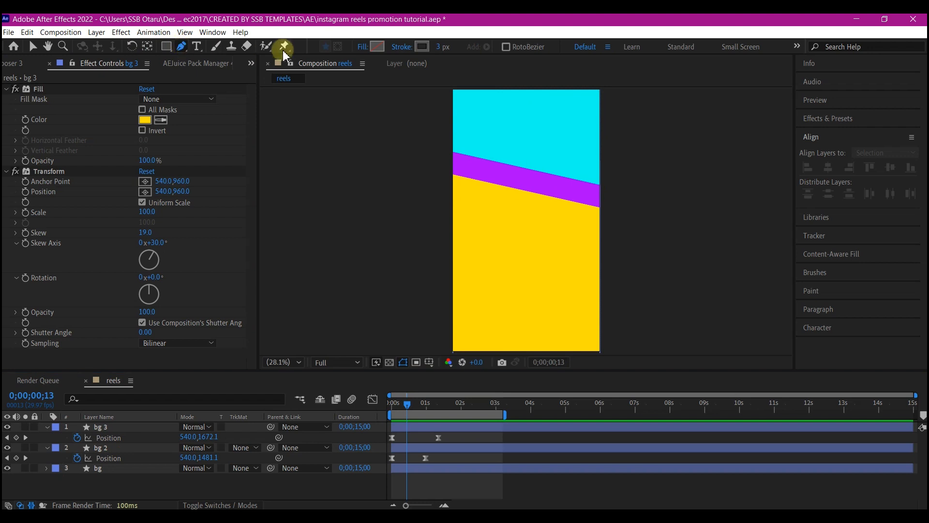
click(422, 46)
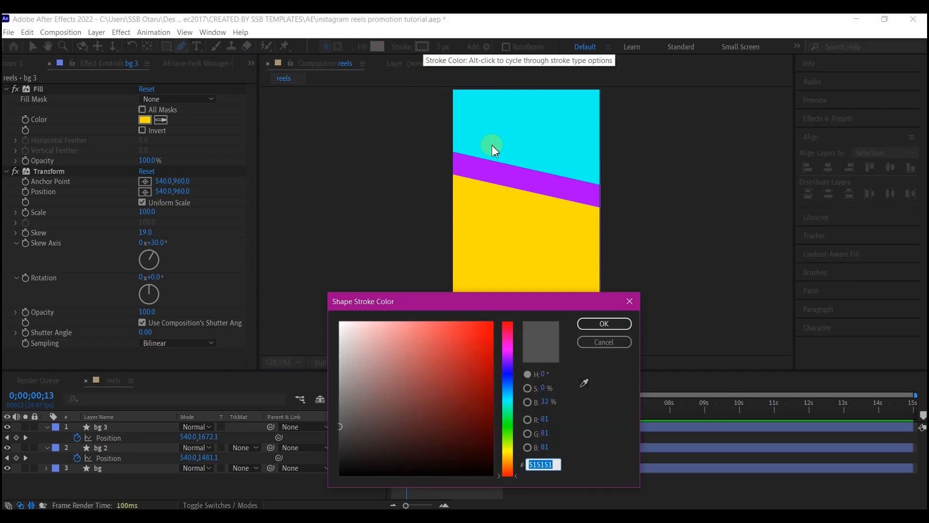
text(FFDE00)
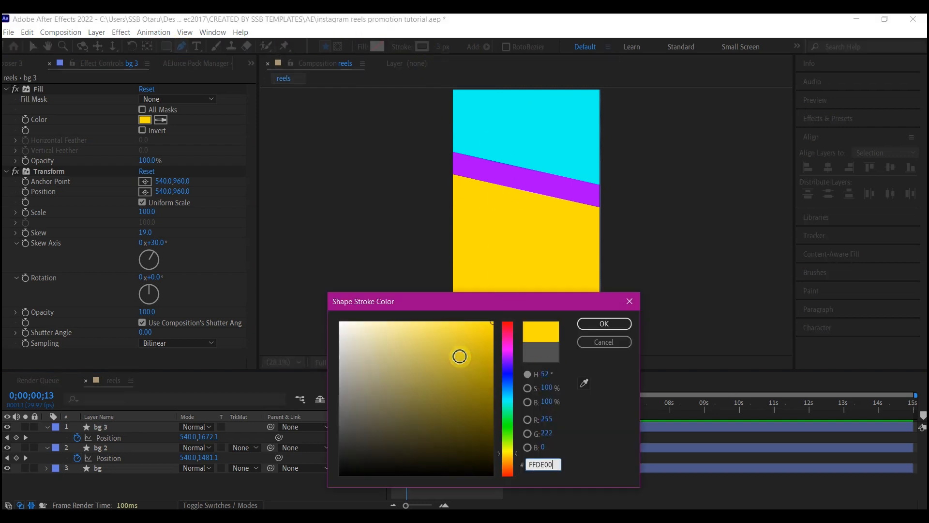
click(606, 325)
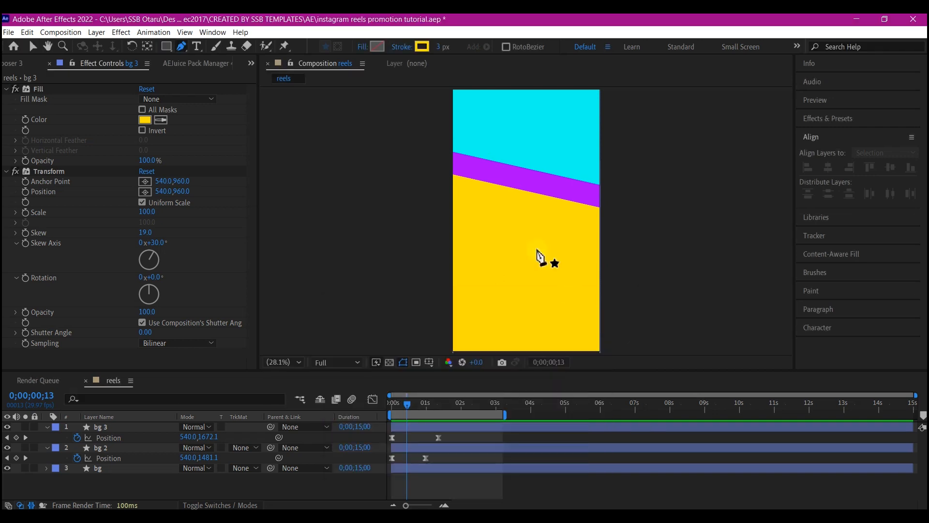
- Draw a straight horizontal line across the full width of the composition near mid-height and set its stroke width to 244 px
click(481, 403)
click(451, 219)
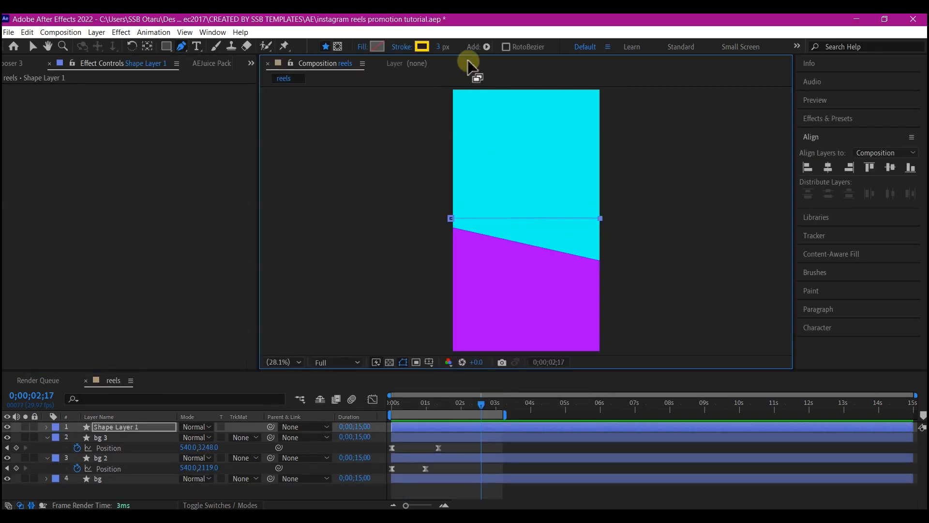
click(439, 46)
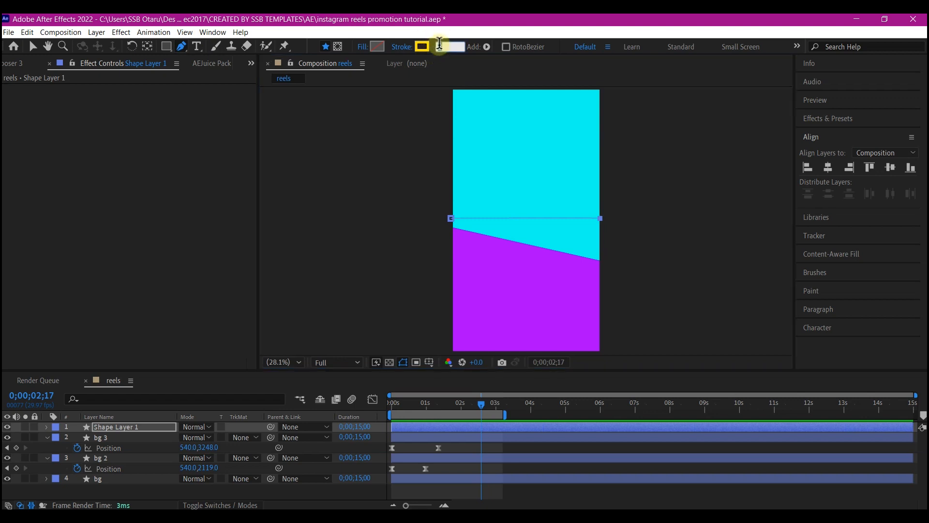
text(244)
key(Return)
- Add Trim Paths to the new line's shape layer and keyframe its Start and End at 0;00;01;25
click(46, 428)
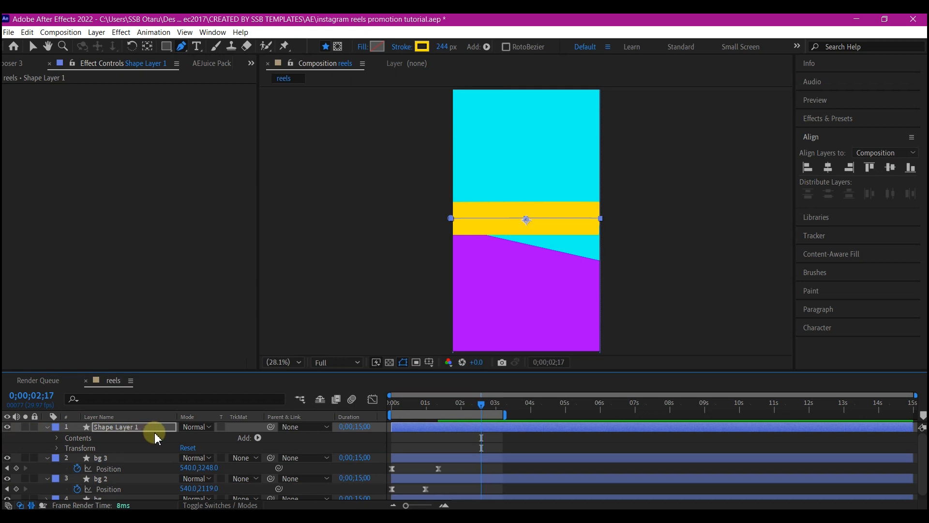
click(257, 437)
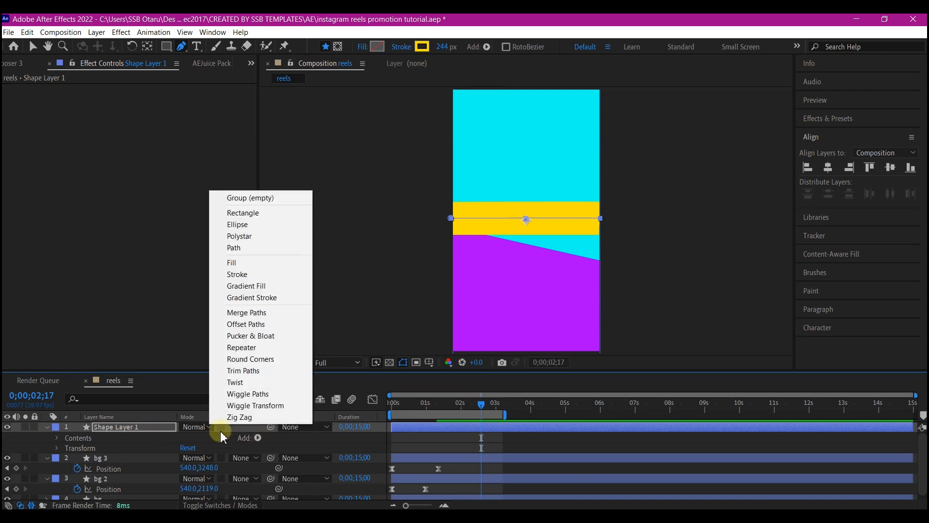
click(239, 372)
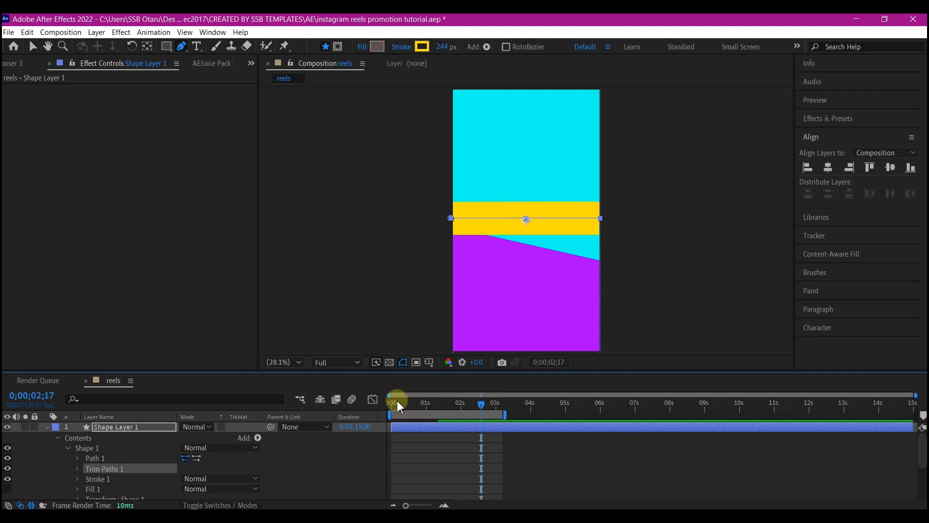
drag(397, 400, 455, 413)
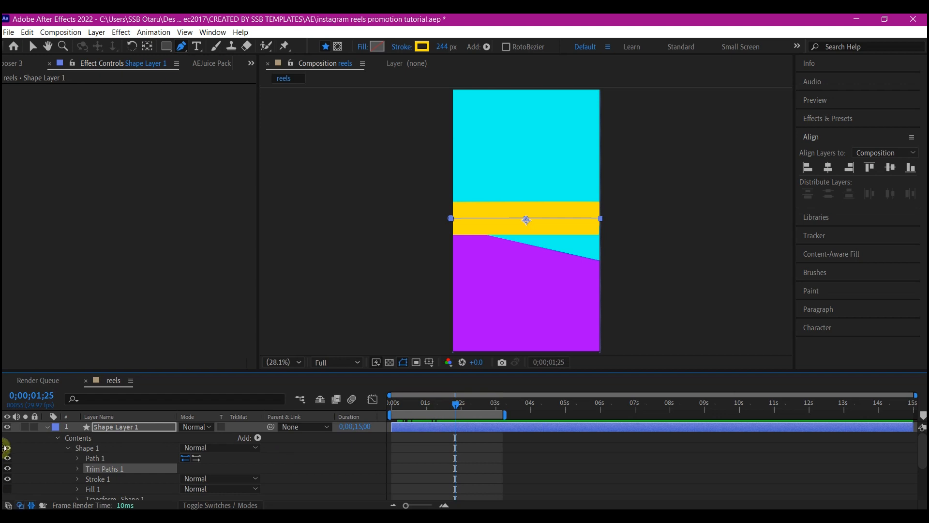
click(78, 468)
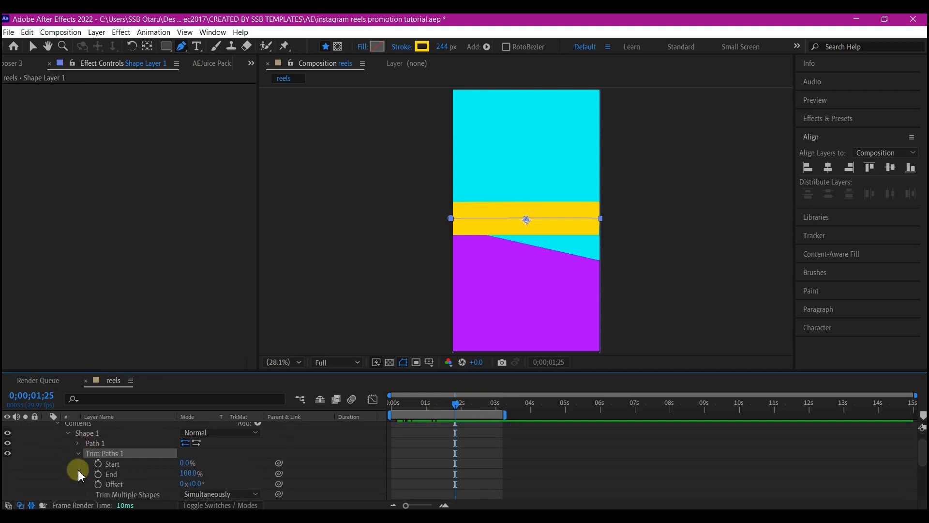
click(98, 474)
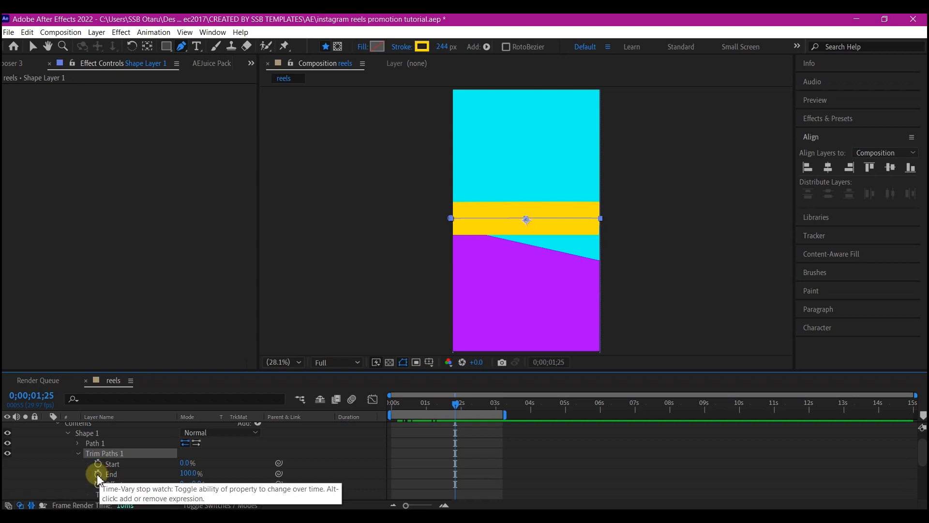
click(97, 463)
- Move the Trim Paths Start keyframe to just after one second and set End to 0% at 0;00;00;21
drag(446, 404, 416, 408)
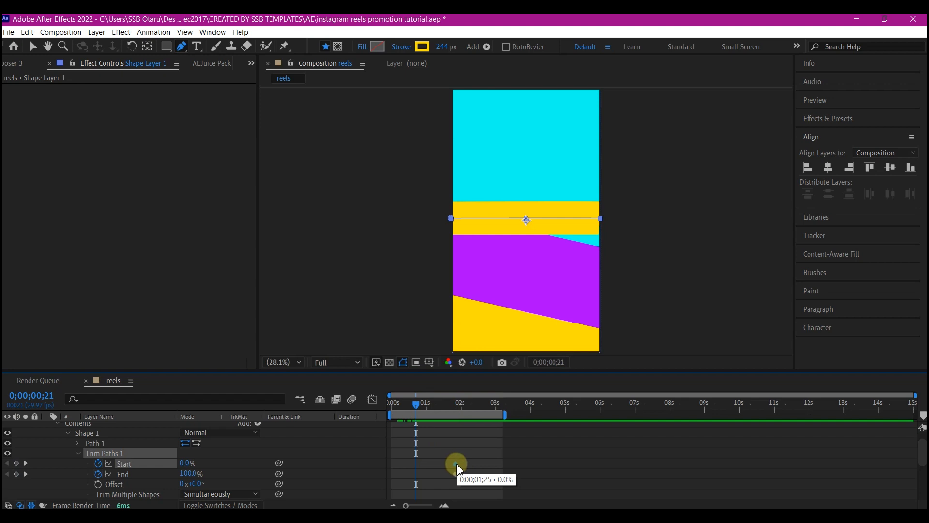
drag(458, 466, 431, 469)
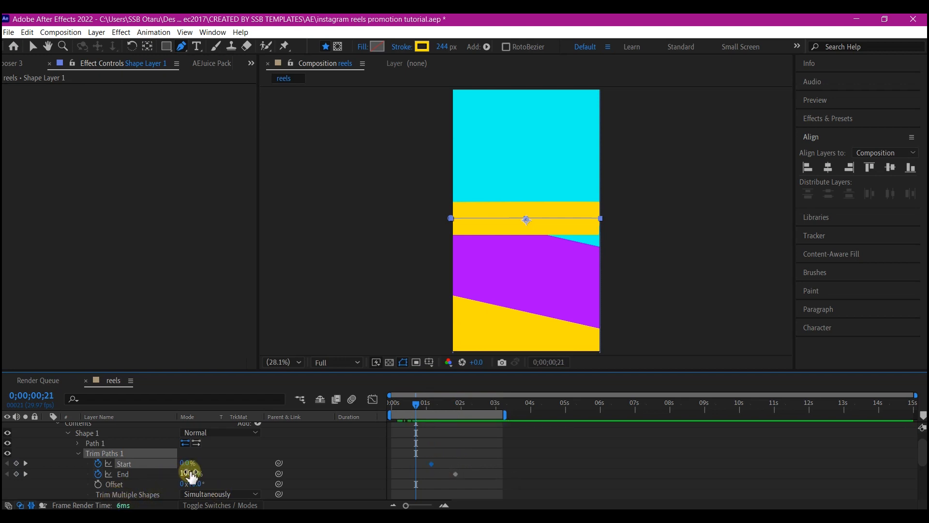
key(Return)
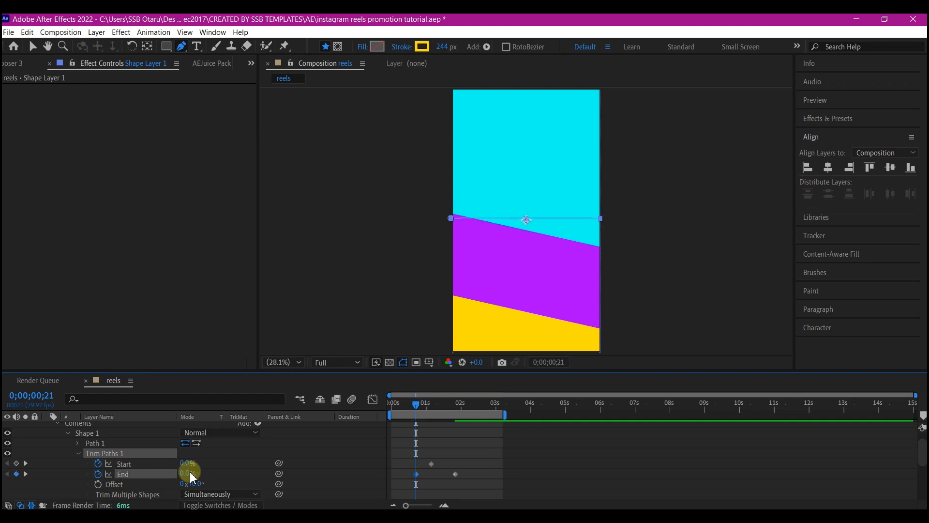
- Set the Trim Paths Start to 35% at the End property's last keyframe, 0;00;01;25
click(26, 474)
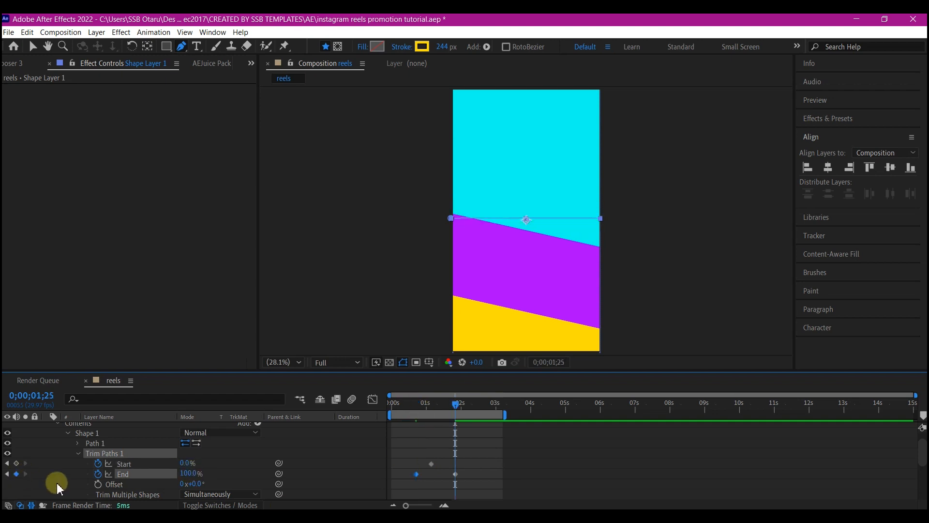
drag(183, 463, 201, 463)
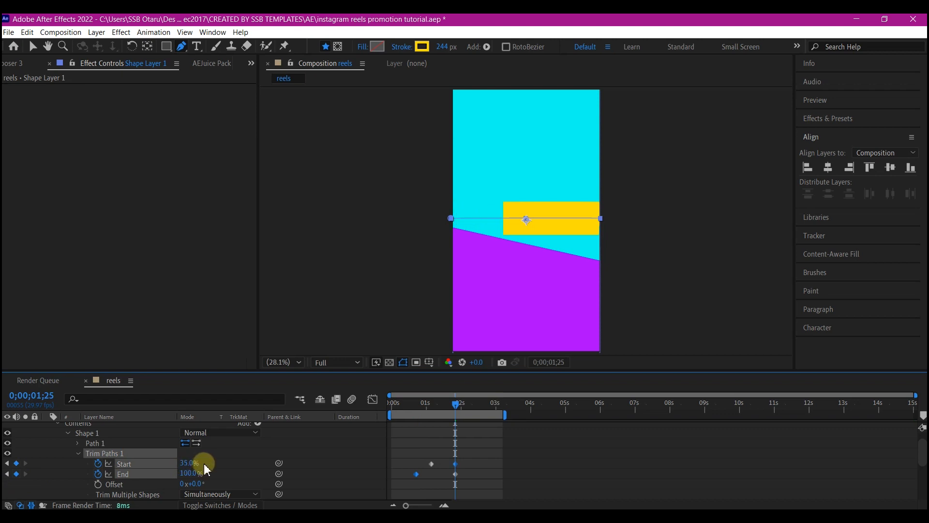
drag(203, 463, 205, 463)
- Apply Easy Ease to all of the Trim Paths Start and End keyframes
drag(471, 449, 400, 489)
right_click(415, 474)
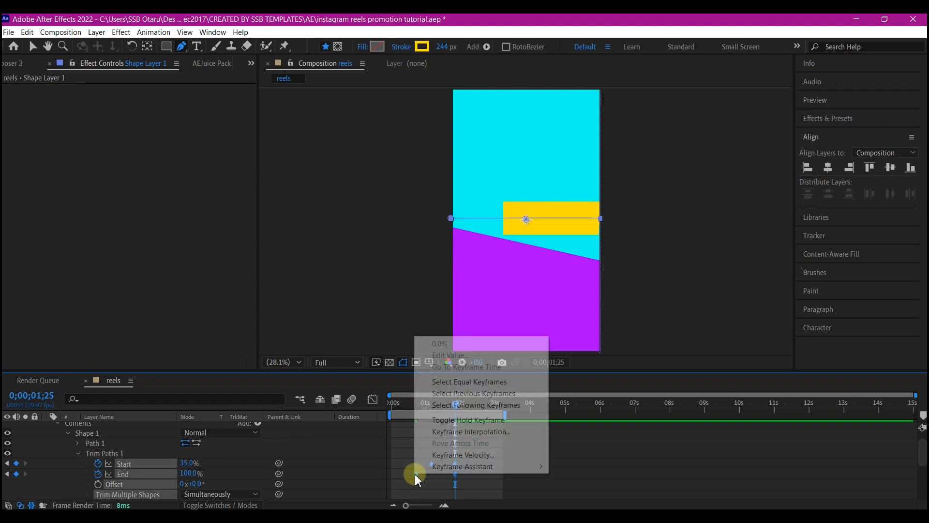
mouse_move(448, 467)
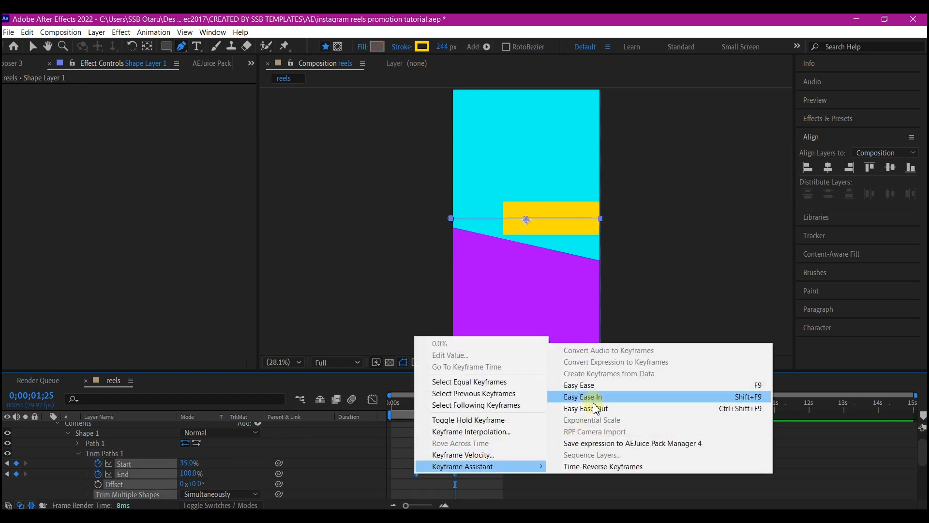
click(584, 385)
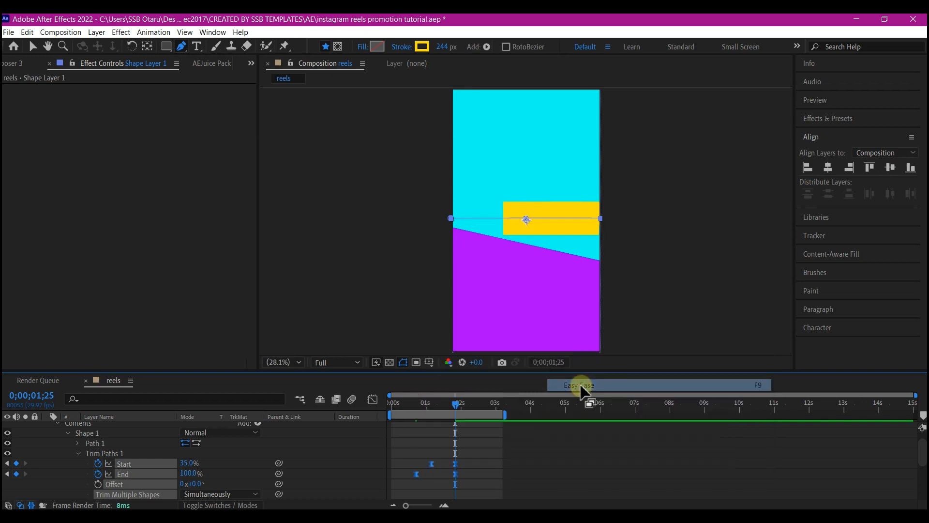
- Reshape the Trim Paths speed graph by lengthening the last Start keyframe's incoming ease, giving an early peak and a slow finish
click(479, 465)
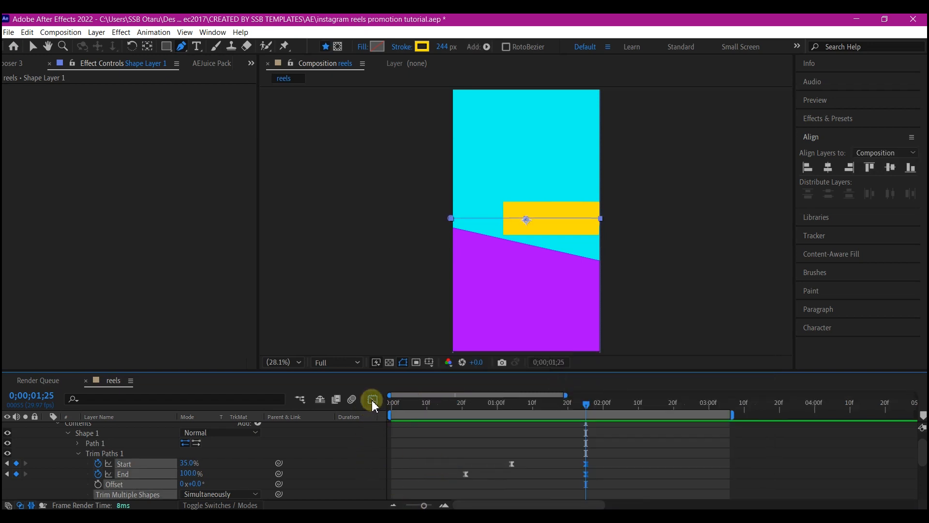
click(371, 401)
click(373, 403)
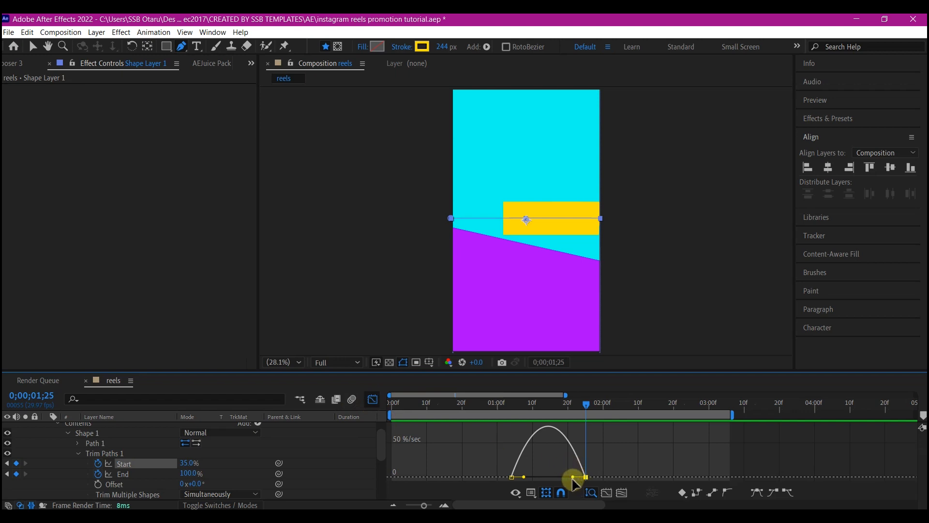
drag(573, 477, 547, 478)
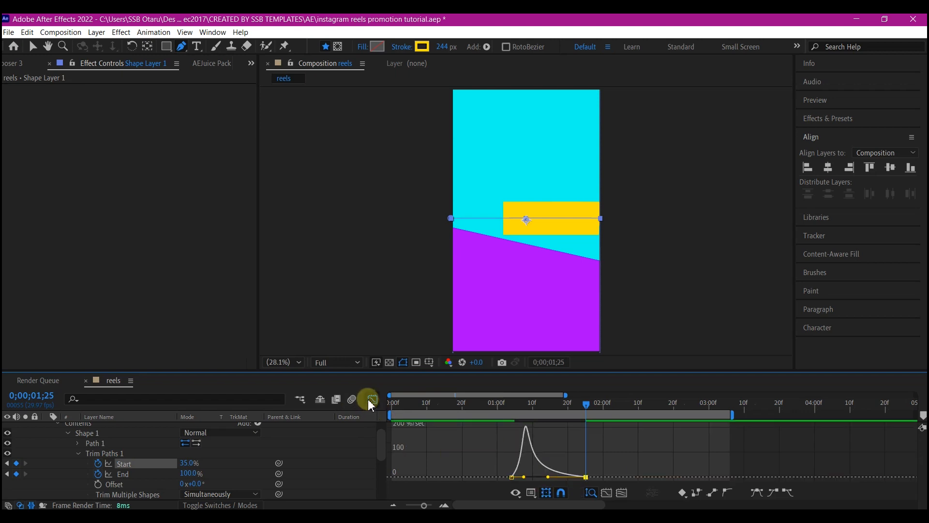
click(372, 400)
- Scrub through the yellow bar's reveal animation and collapse its shape layer's properties
drag(407, 405, 579, 387)
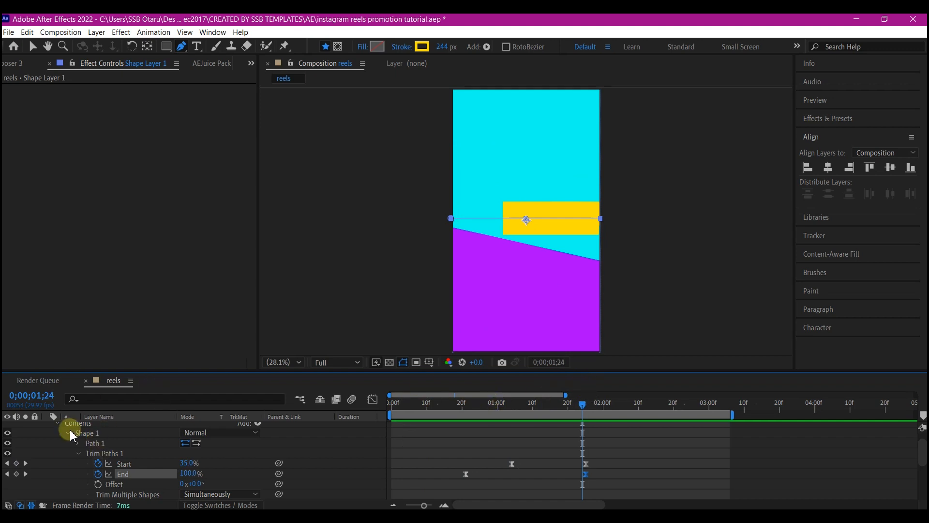
scroll(69, 430, up, 1)
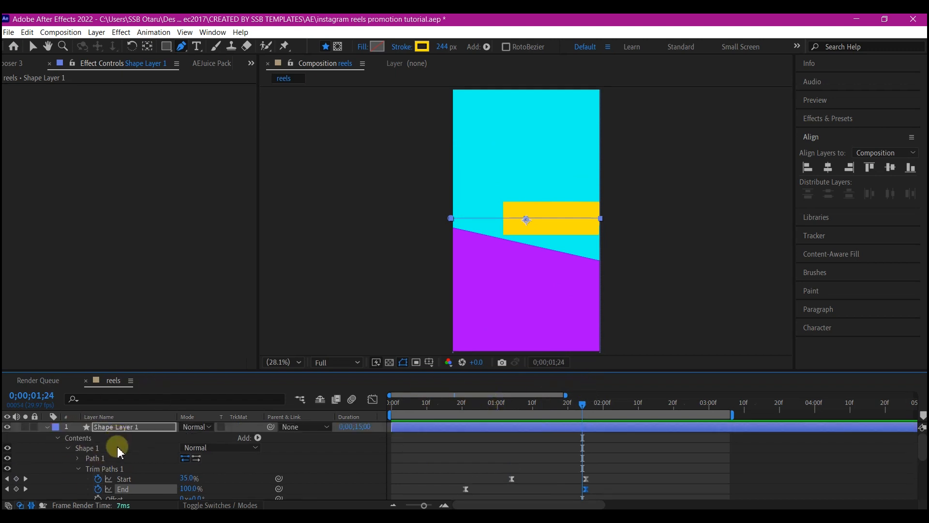
click(48, 427)
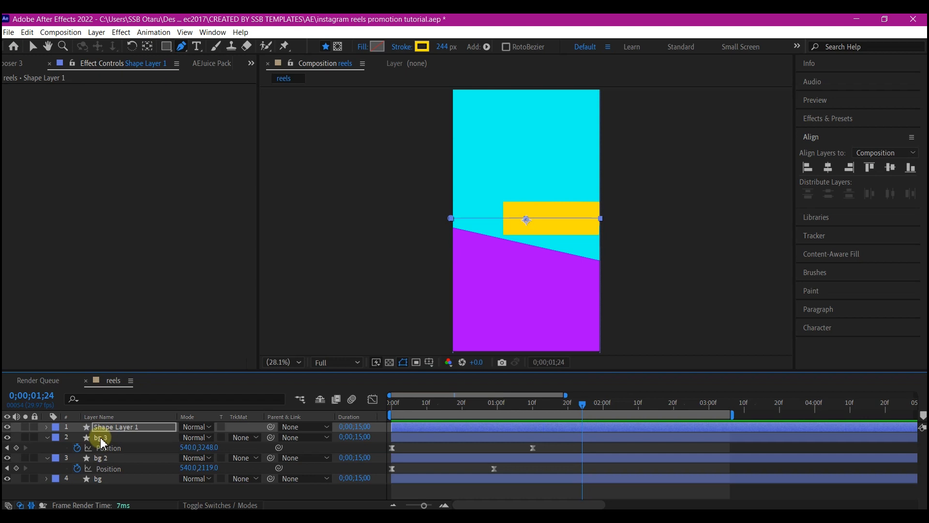
- Copy the Transform effect from bg 2 and paste it onto Shape Layer 1 to slant the yellow bar
click(105, 459)
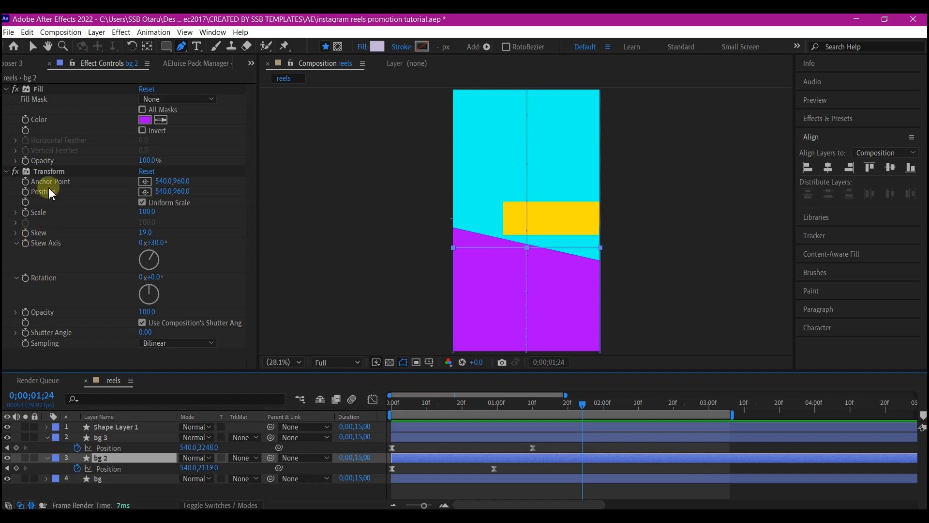
click(59, 174)
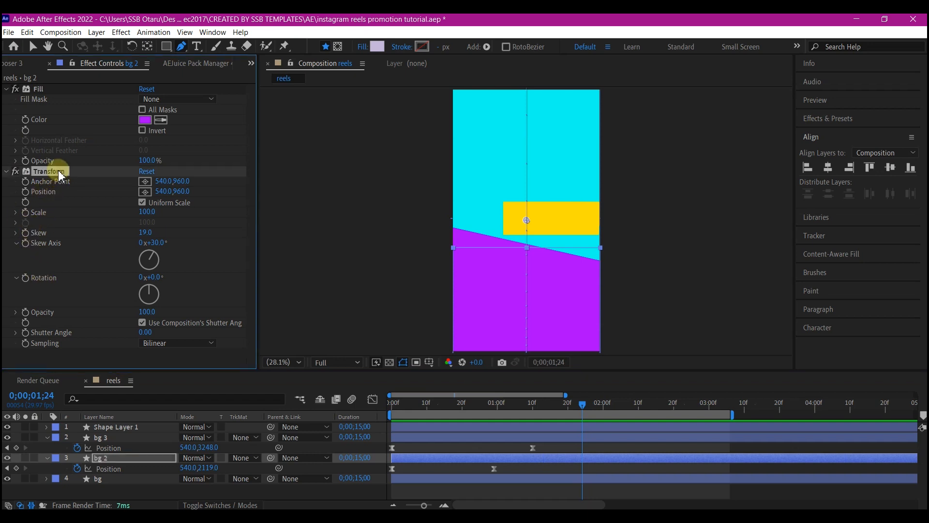
click(123, 429)
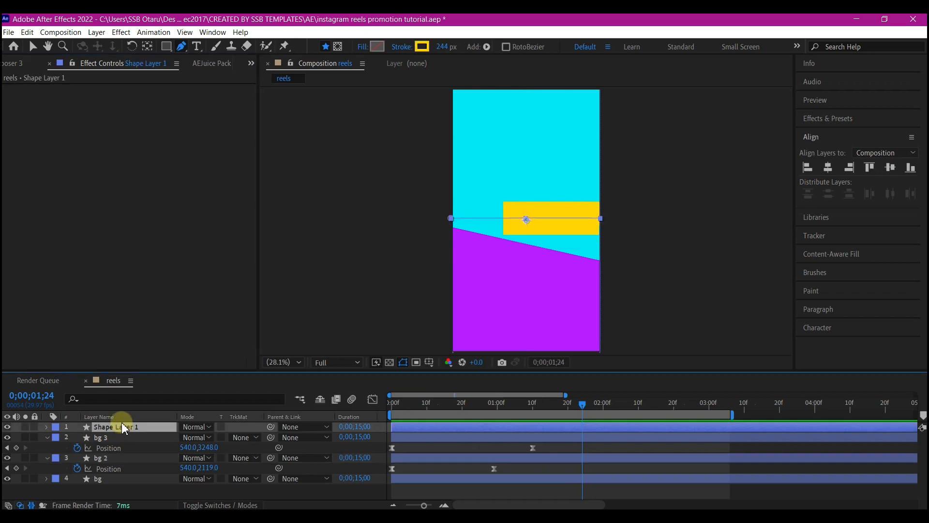
key(ctrl+v)
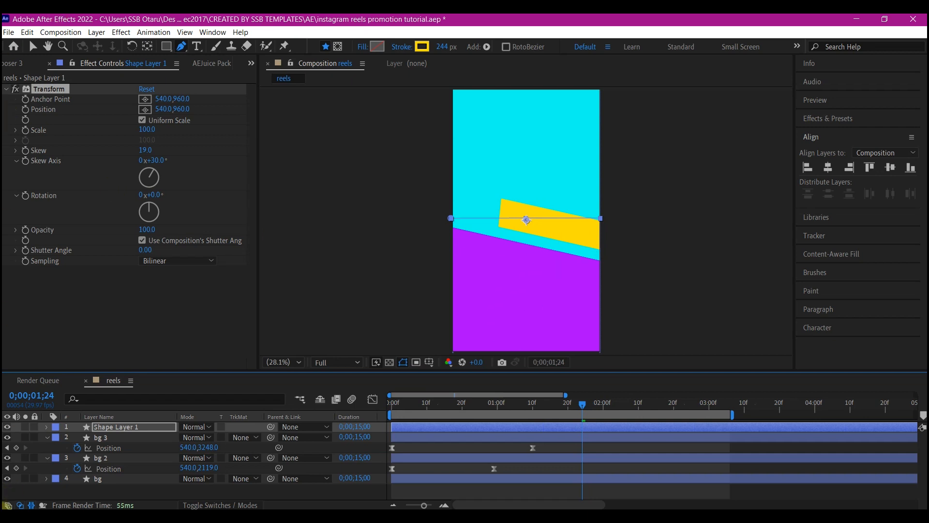
- Lower the yellow bar's Shape Layer 1 to position 540, 1227 and parent it to bg 2
key(p)
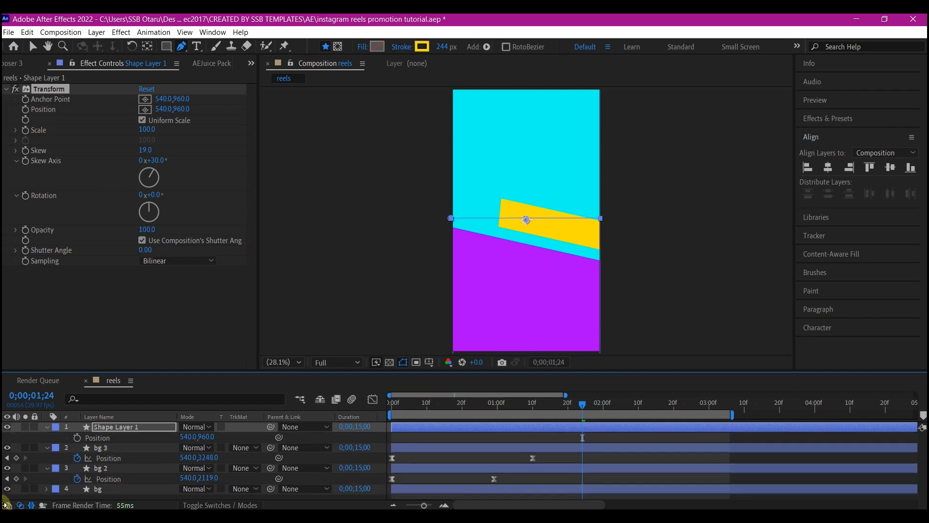
click(202, 437)
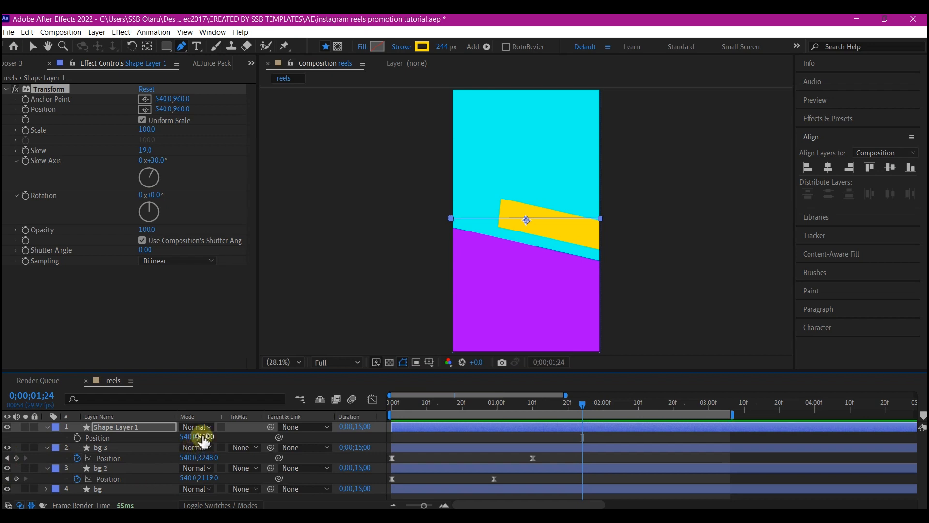
drag(202, 436, 411, 386)
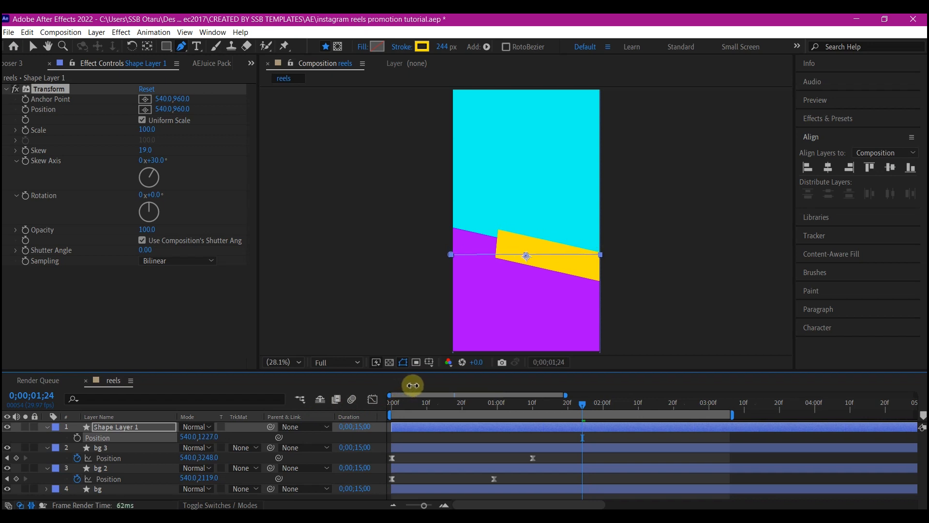
key(p)
click(146, 426)
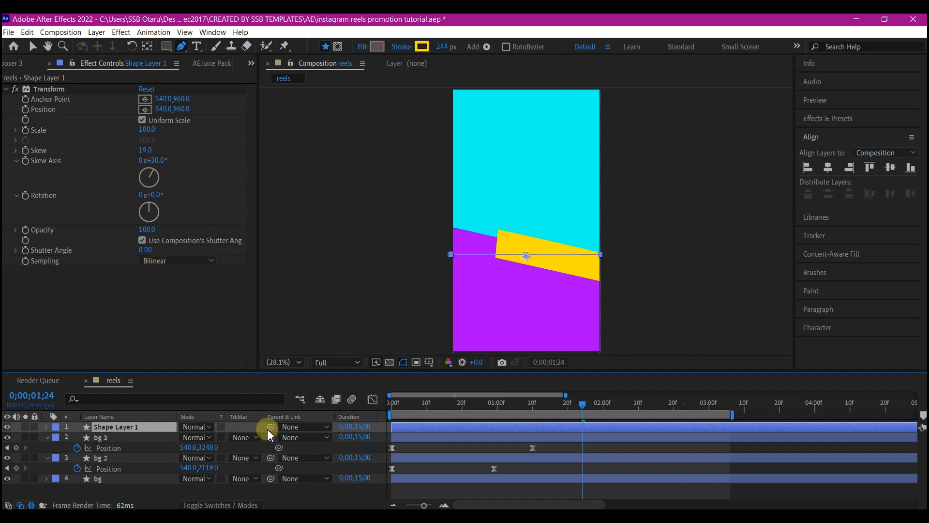
drag(270, 427, 112, 457)
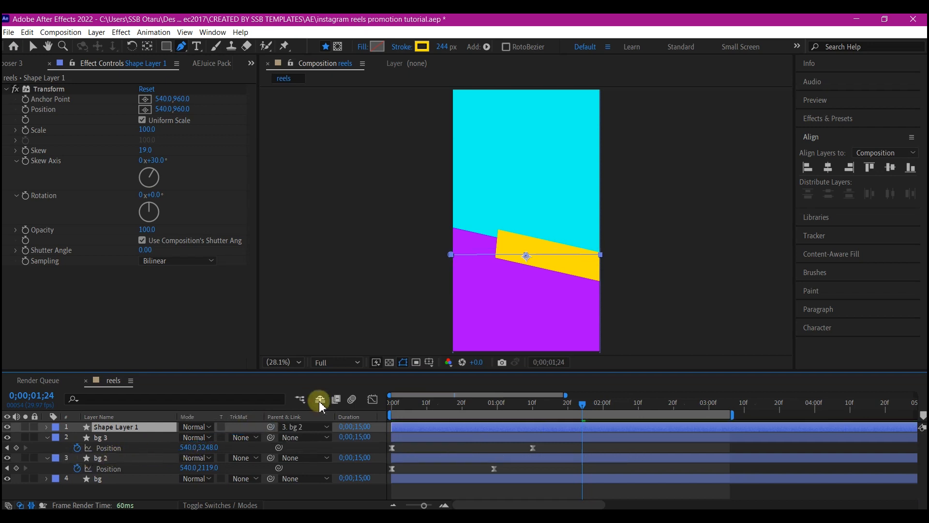
- Show and select the yellow bar's Trim Paths Start and End keyframes, and rename its layer stroke
drag(432, 402, 771, 375)
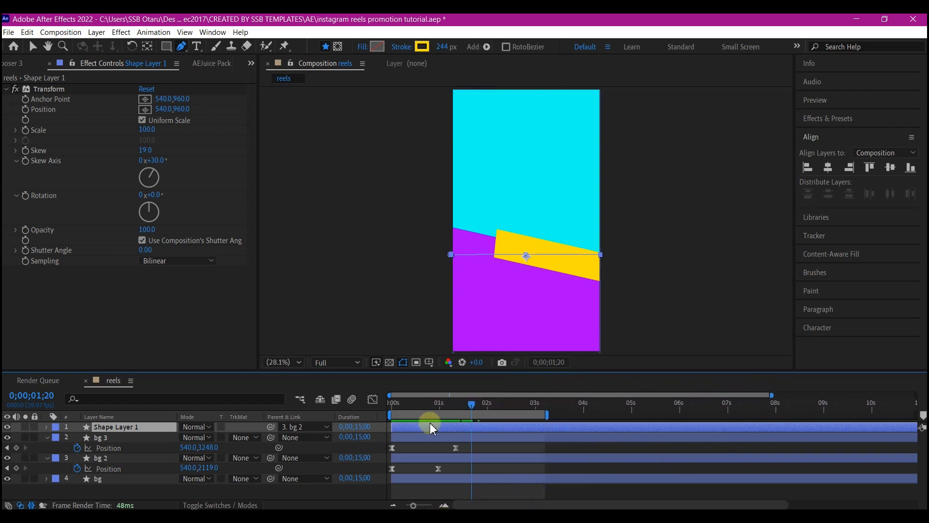
key(u)
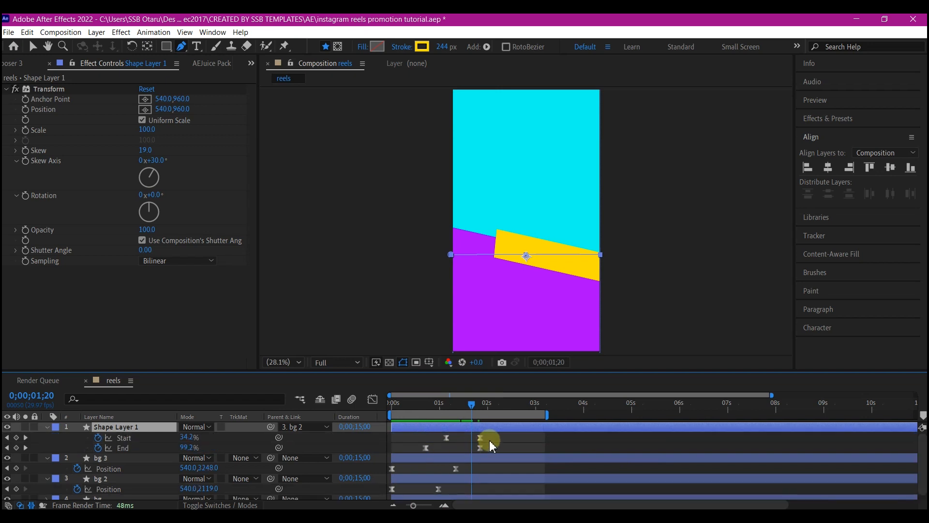
drag(501, 436, 413, 451)
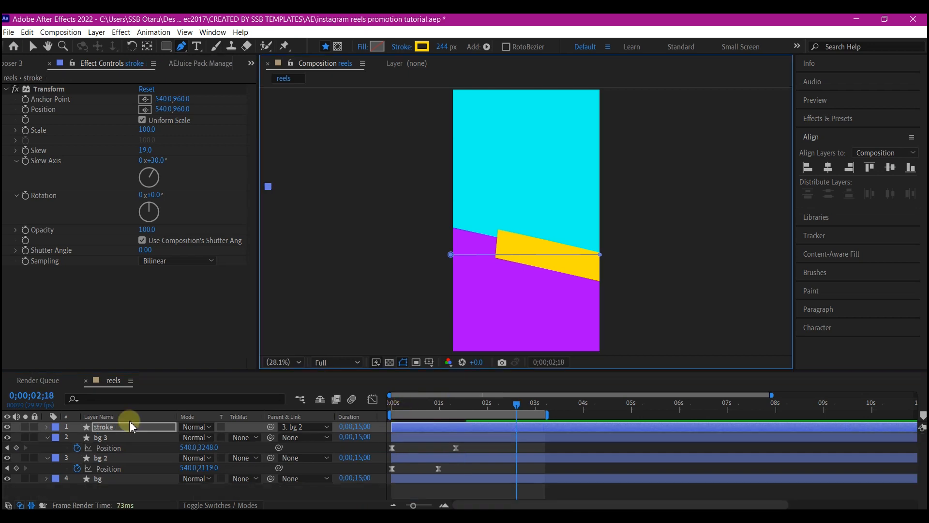
- Duplicate the stroke layer and set the lower copy's stroke color to black
click(130, 428)
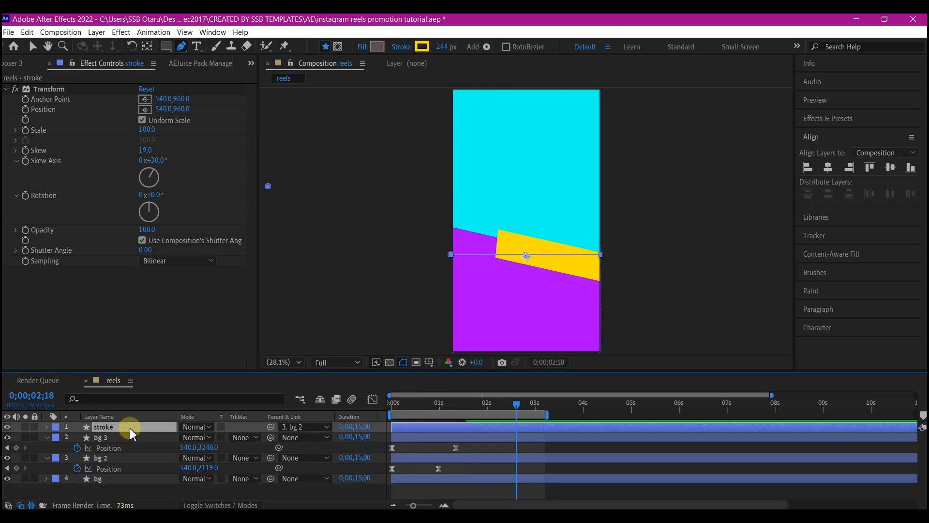
key(ctrl+d)
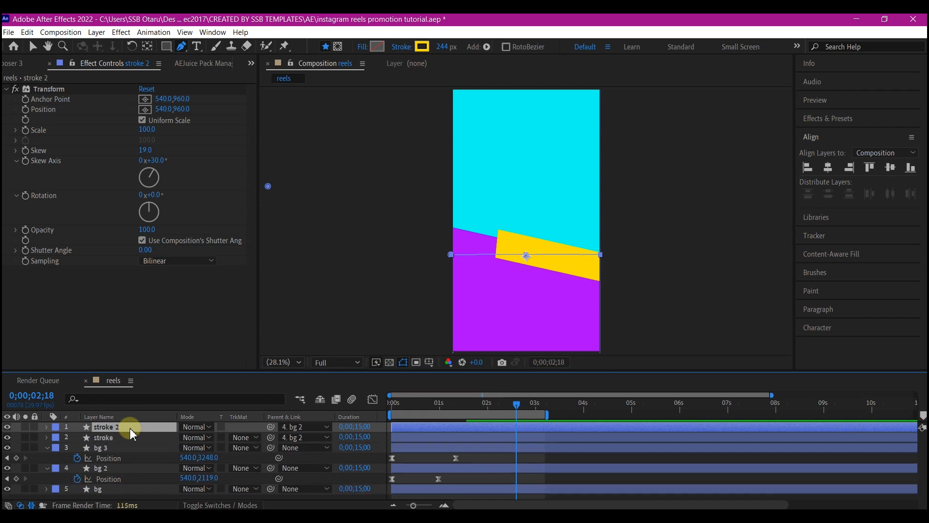
click(114, 439)
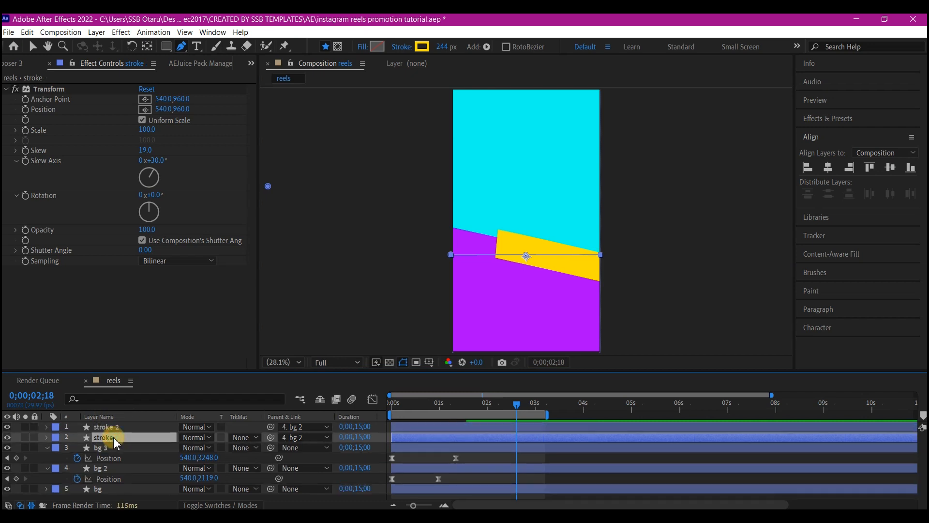
click(423, 47)
click(394, 429)
click(610, 326)
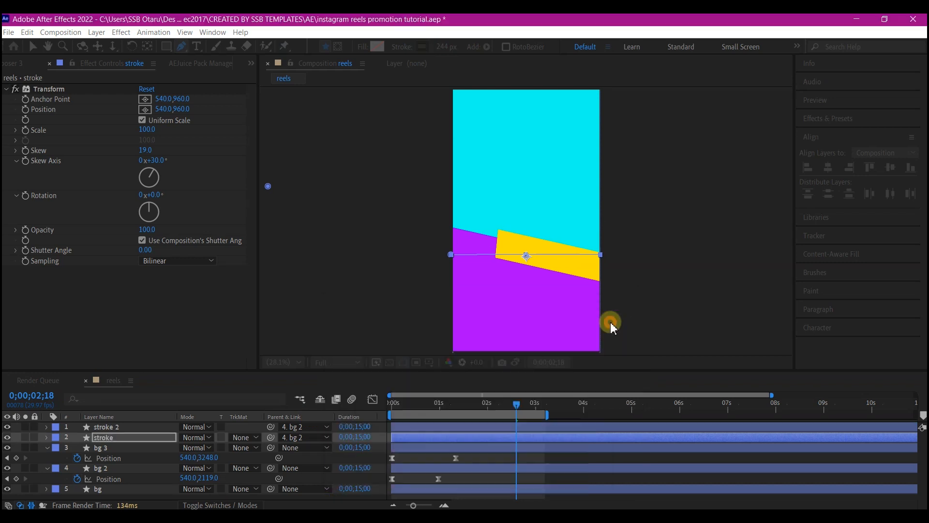
- Offset the black stroke layer to position 27, -858 so it forms a shadow under the yellow bar
click(124, 438)
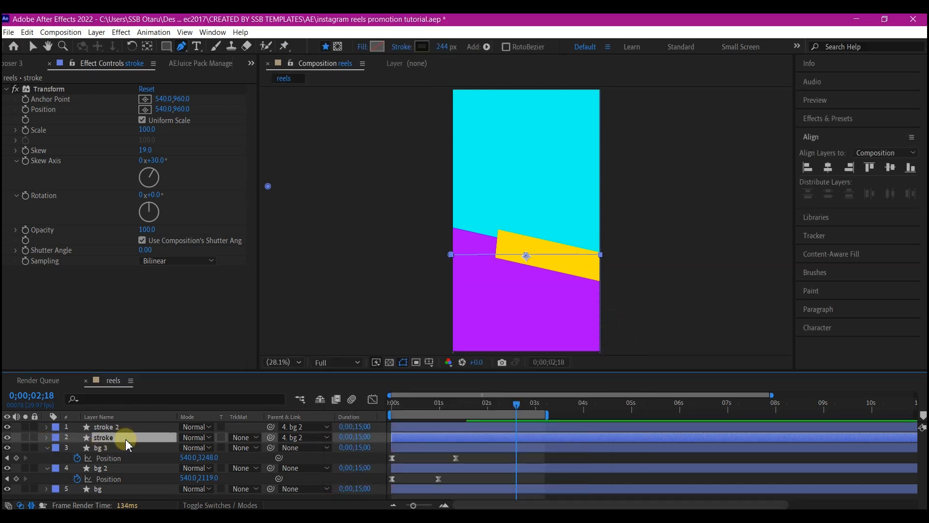
key(p)
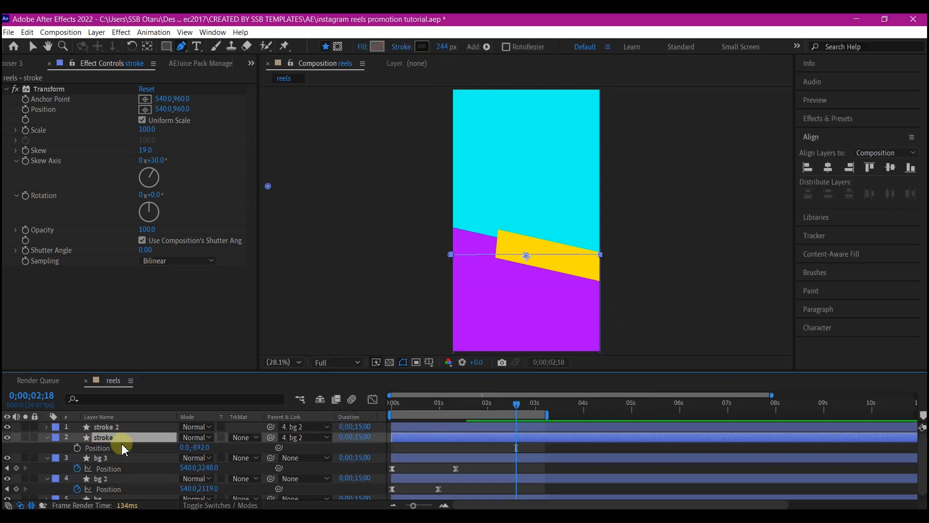
drag(200, 448, 300, 401)
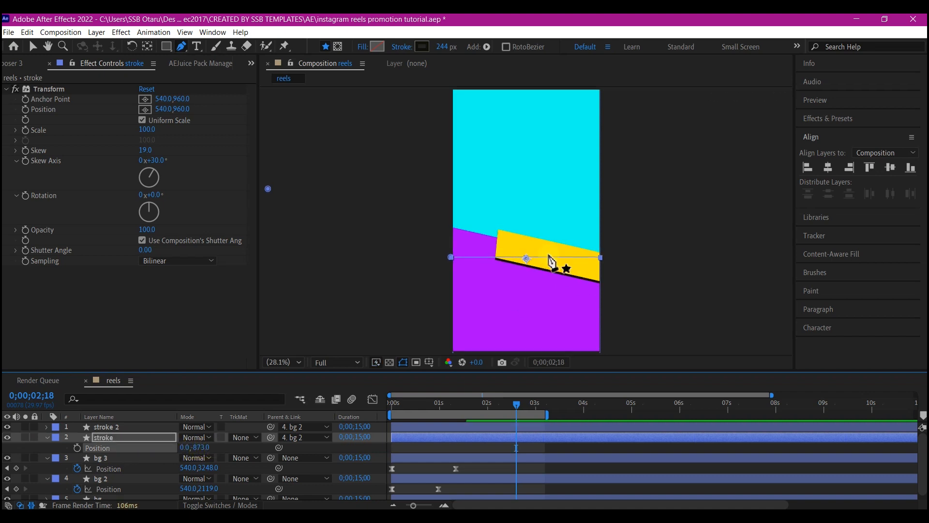
key(period)
key(period)
scroll(548, 261, up, 1)
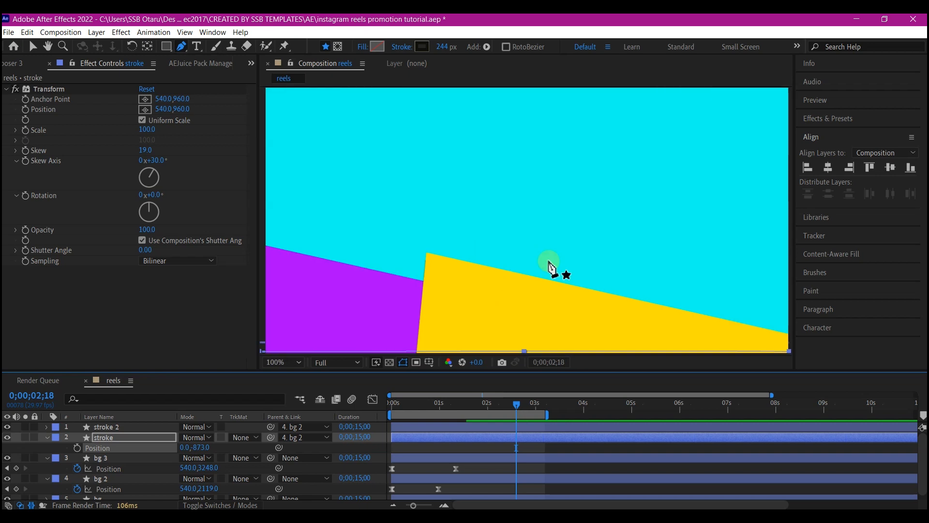
key(space)
drag(522, 299, 444, 144)
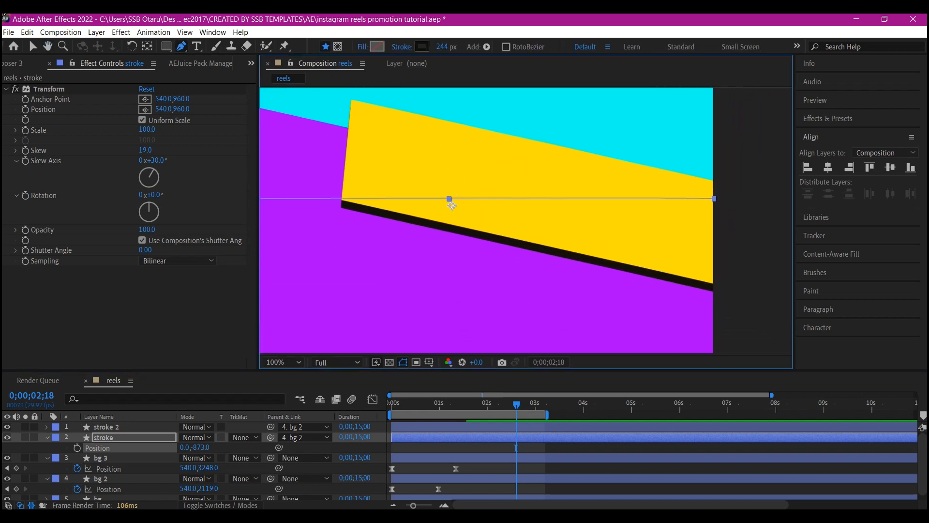
click(32, 45)
mouse_move(184, 447)
mouse_down()
mouse_move(197, 447)
mouse_move(208, 476)
mouse_move(317, 466)
mouse_up()
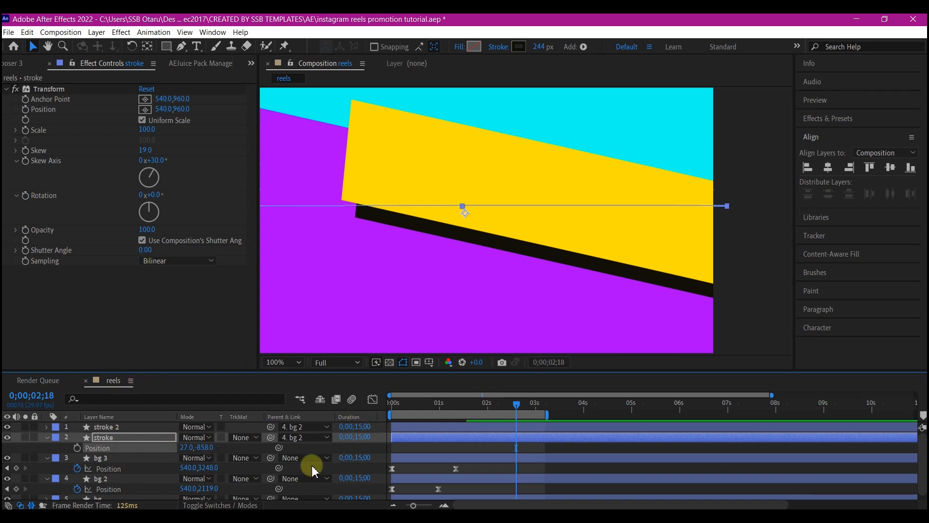
- Shift the stroke 2 layer a few frames later than its black shadow and preview the animation from the start
click(400, 428)
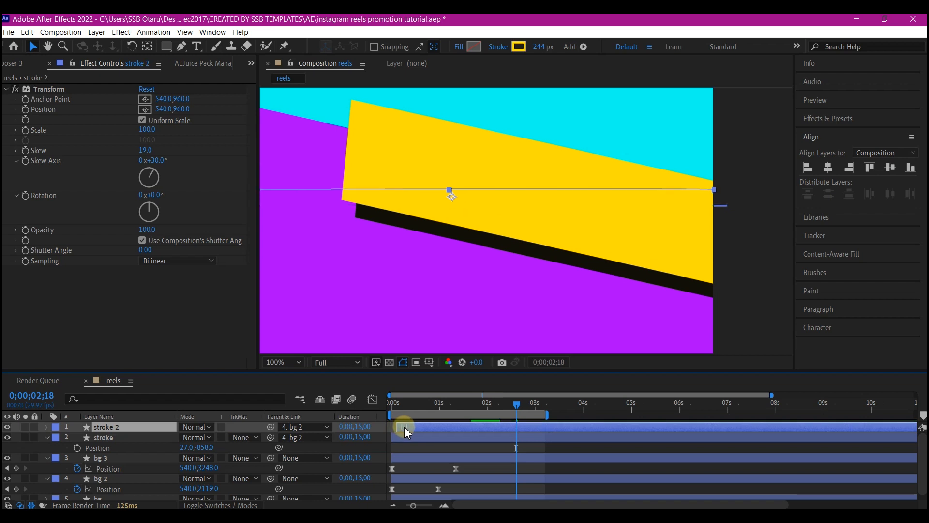
click(398, 403)
drag(396, 405, 387, 406)
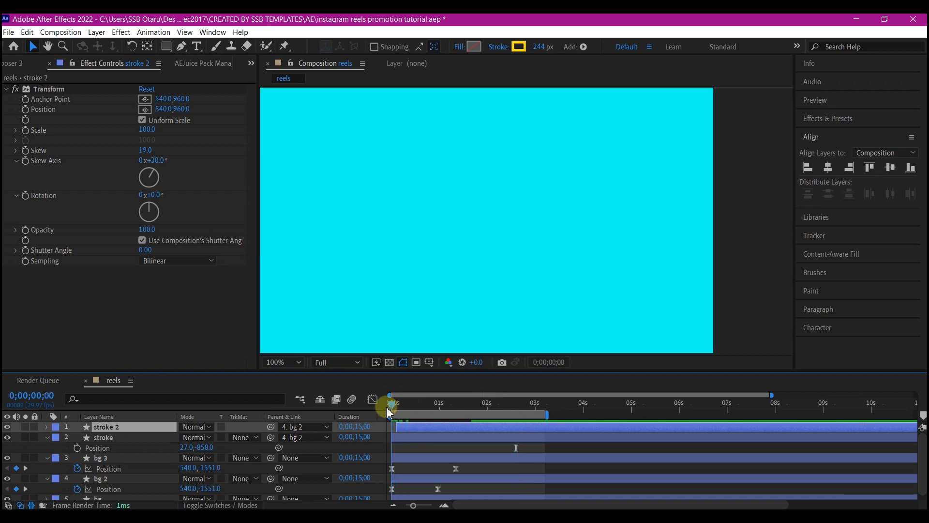
key(space)
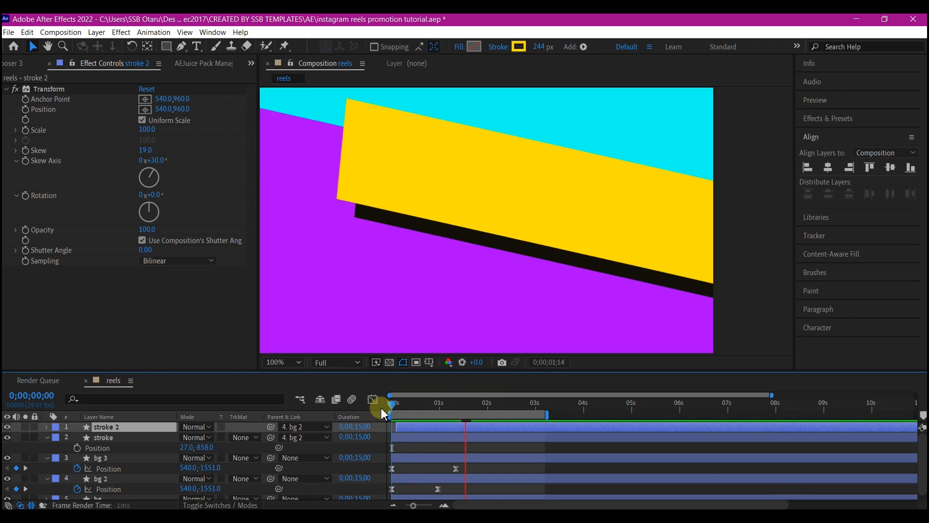
click(281, 362)
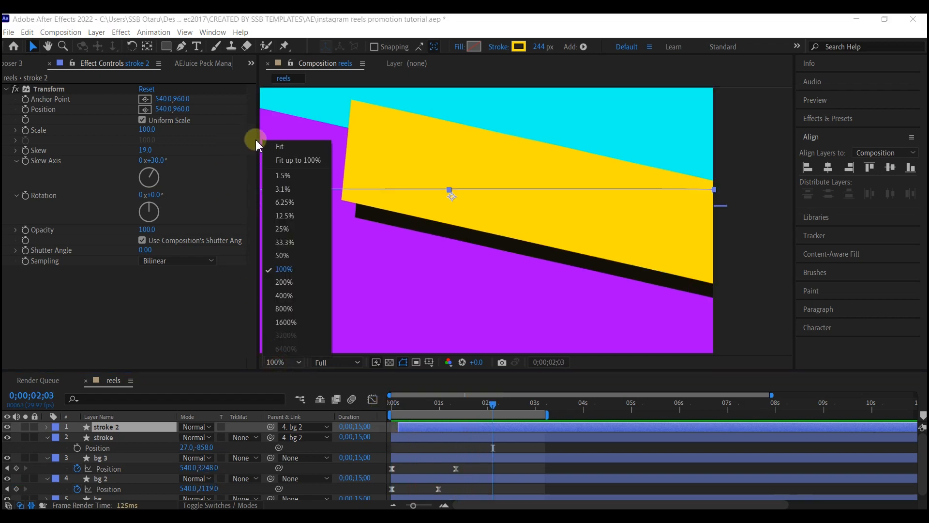
click(281, 151)
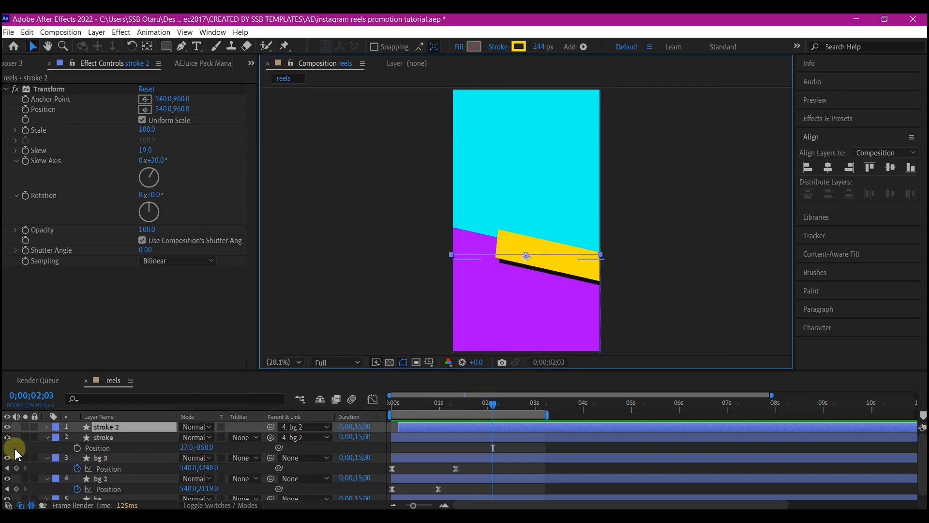
- Create a 1080 x 1500 px, 15-second composition named PlaceHolder_1
click(250, 64)
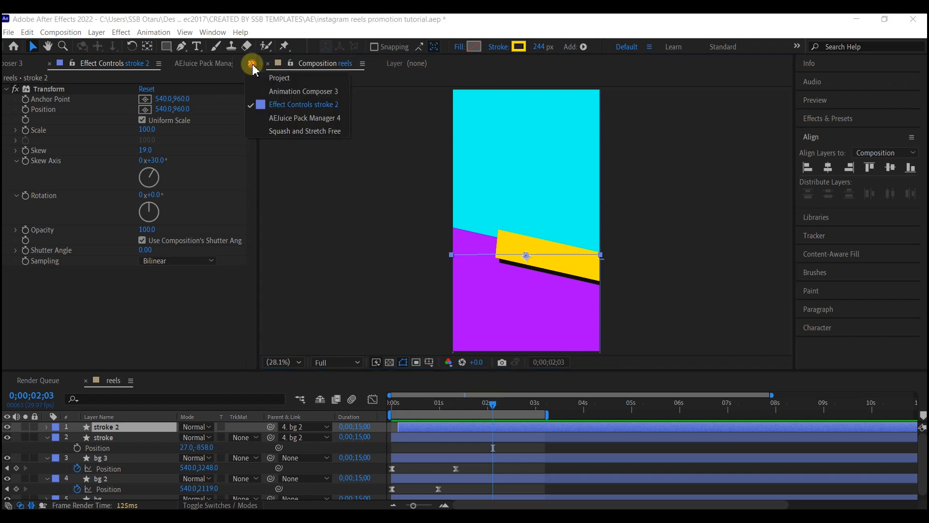
click(282, 83)
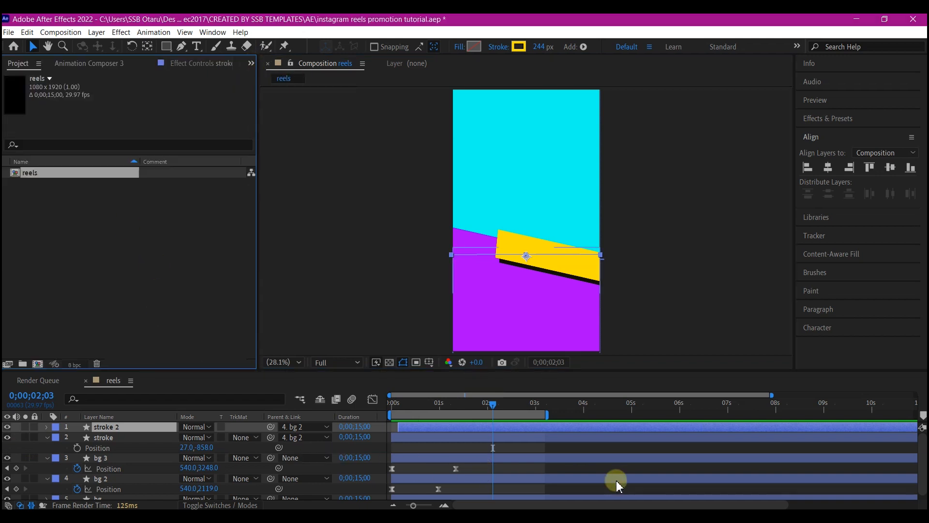
key(ctrl+n)
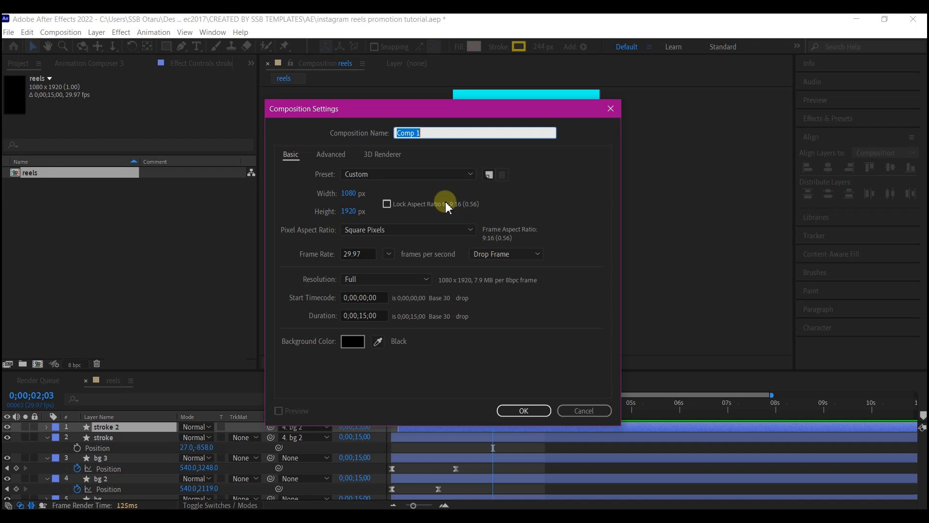
text(PlaceHolder_1)
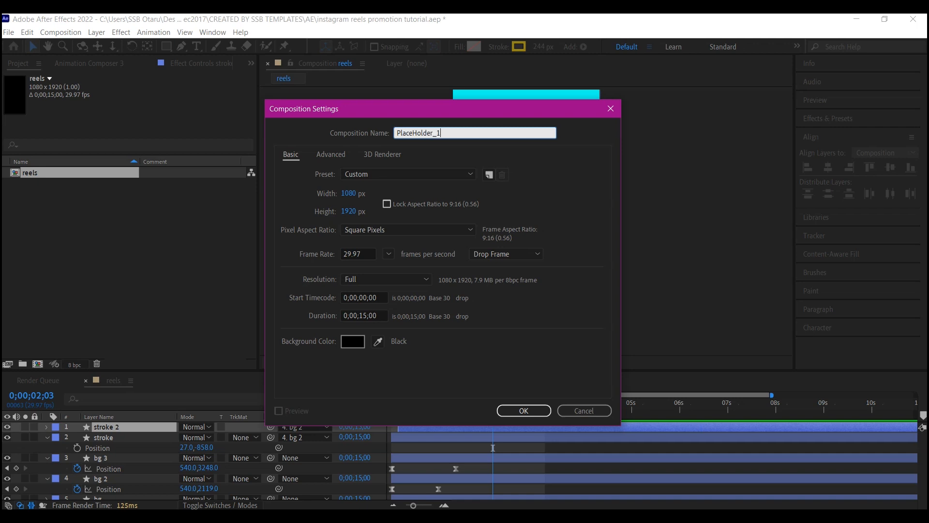
click(349, 212)
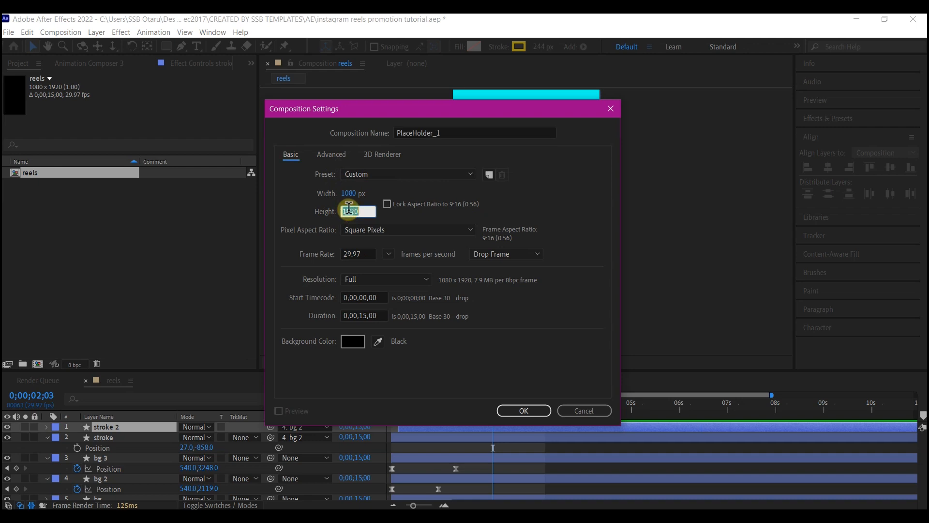
text(1500)
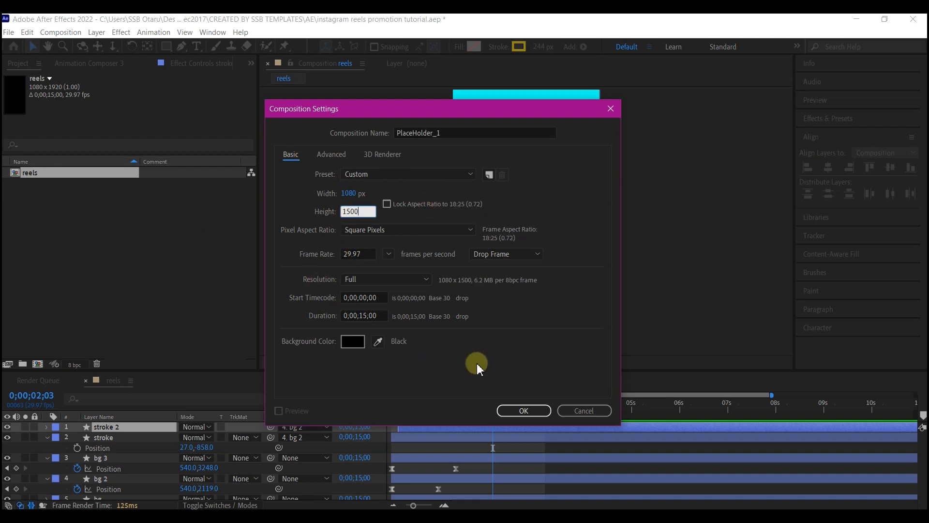
click(524, 411)
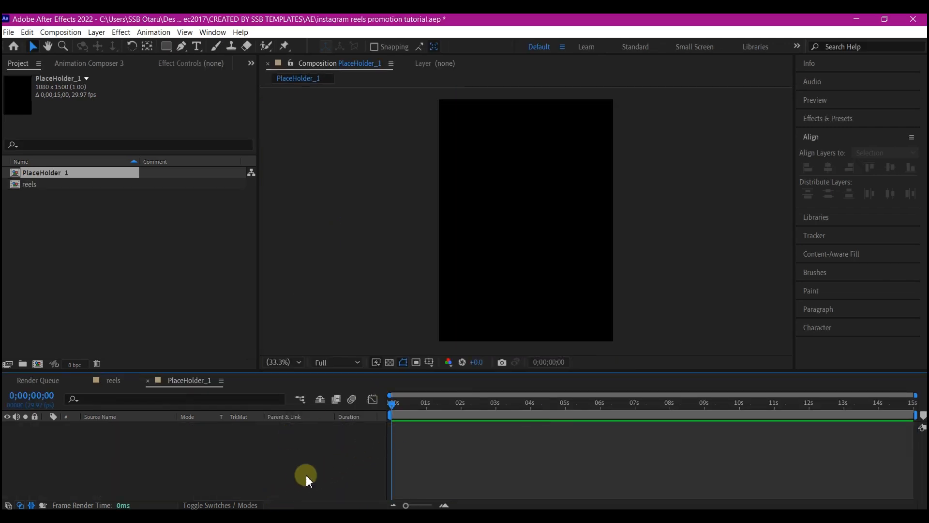
- Import the three JPG photos of posing women into the project
drag(503, 281, 80, 257)
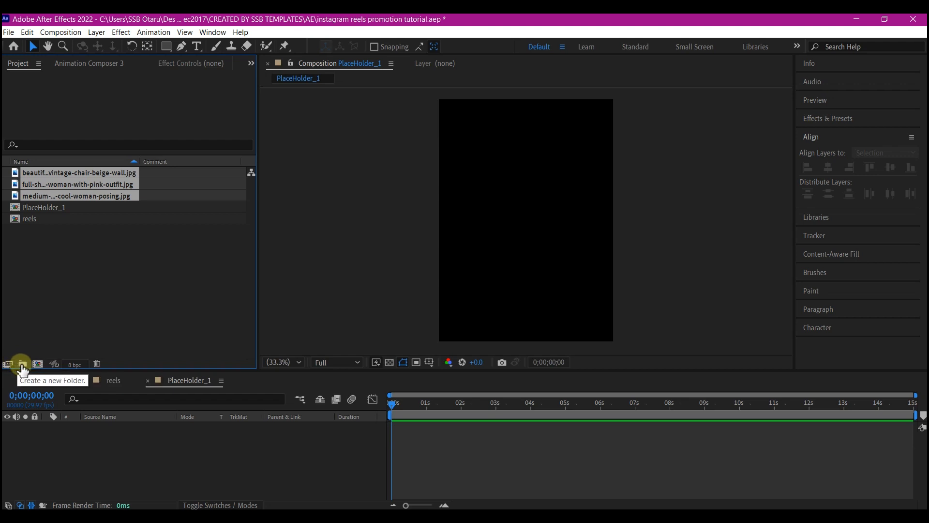
- Create a project folder named images/products
right_click(98, 249)
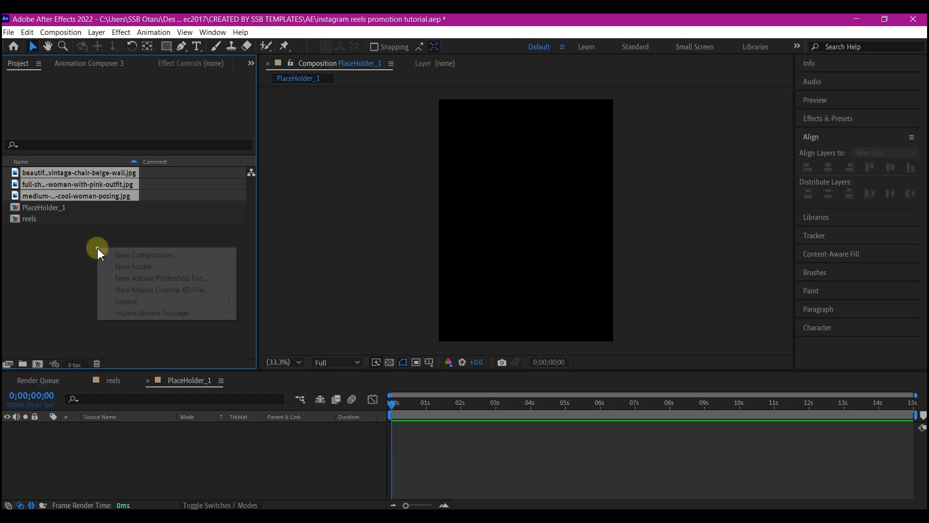
click(128, 270)
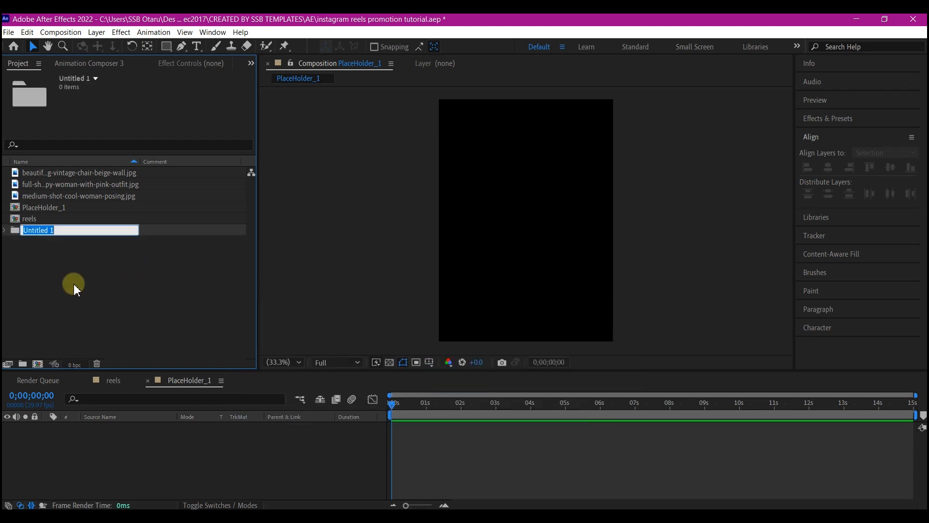
text(images/products)
click(74, 286)
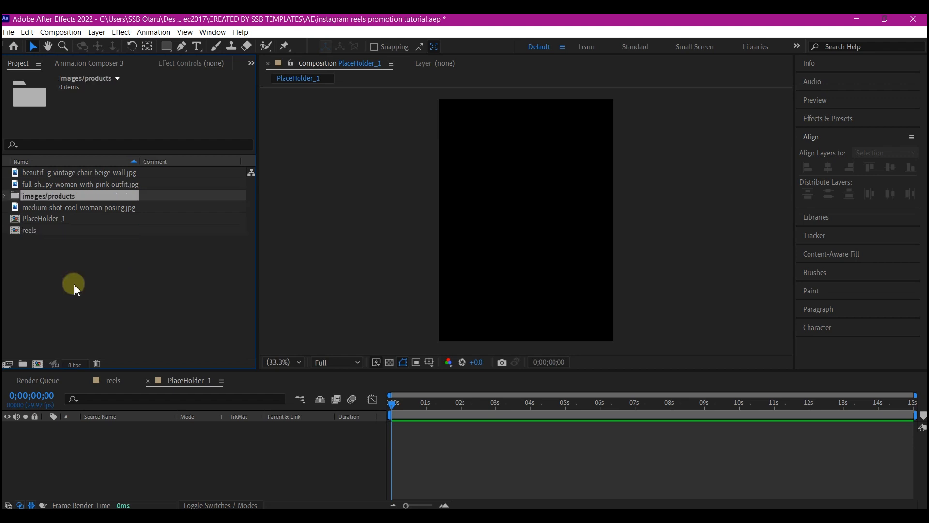
- Move the three imported JPG photos into the images/products folder and collapse it
click(46, 183)
shift+click(45, 173)
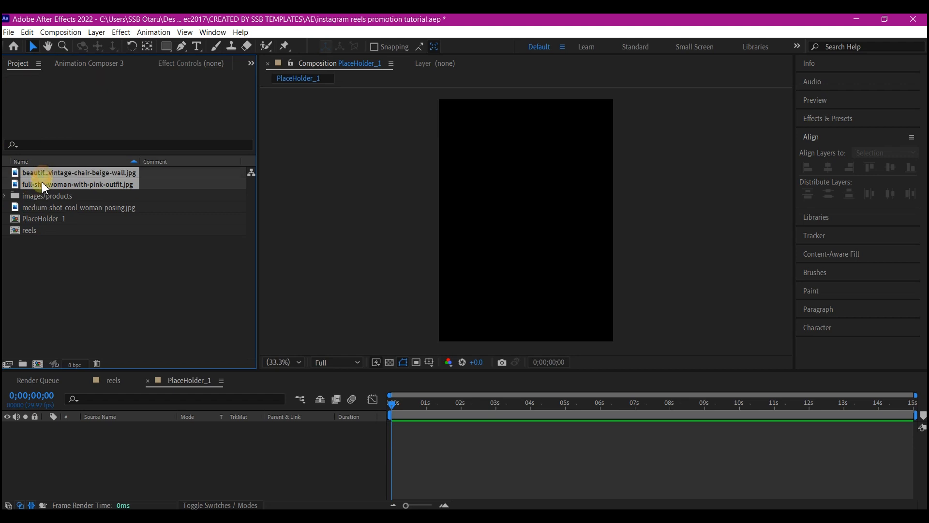
ctrl+click(46, 213)
drag(47, 213, 51, 198)
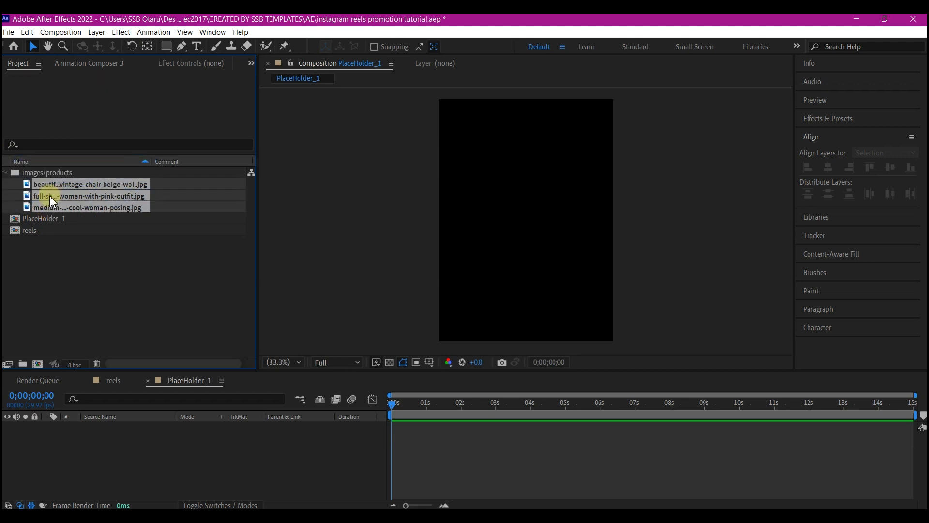
click(5, 172)
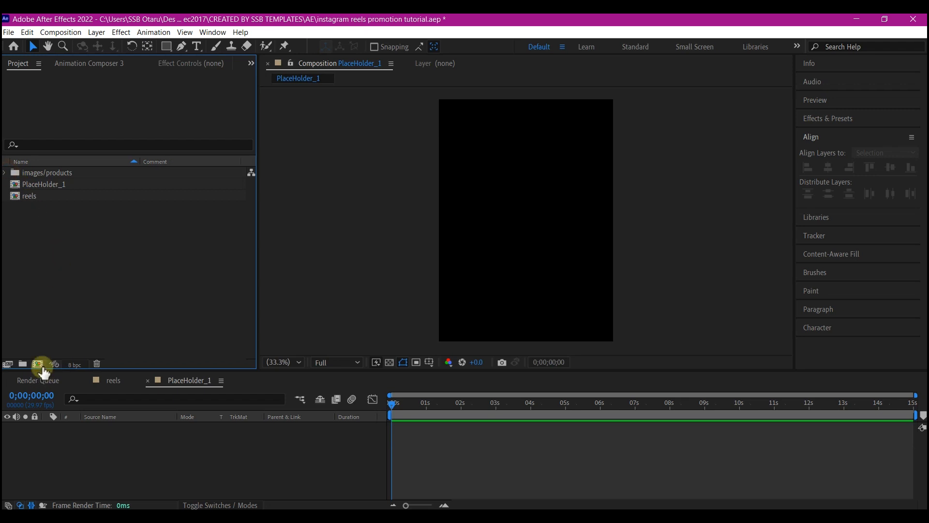
- Create a project folder named placeholders and move the PlaceHolder_1 composition into it
click(23, 363)
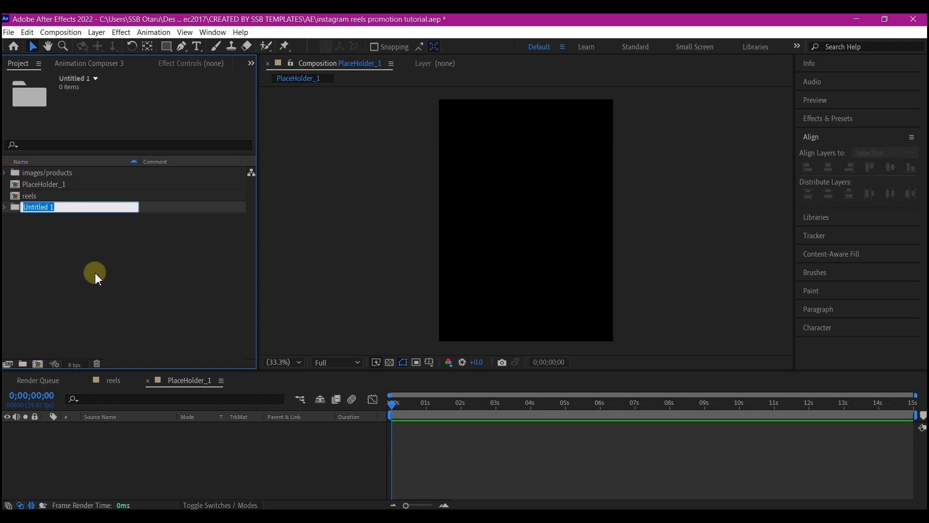
text(placeholders)
key(Return)
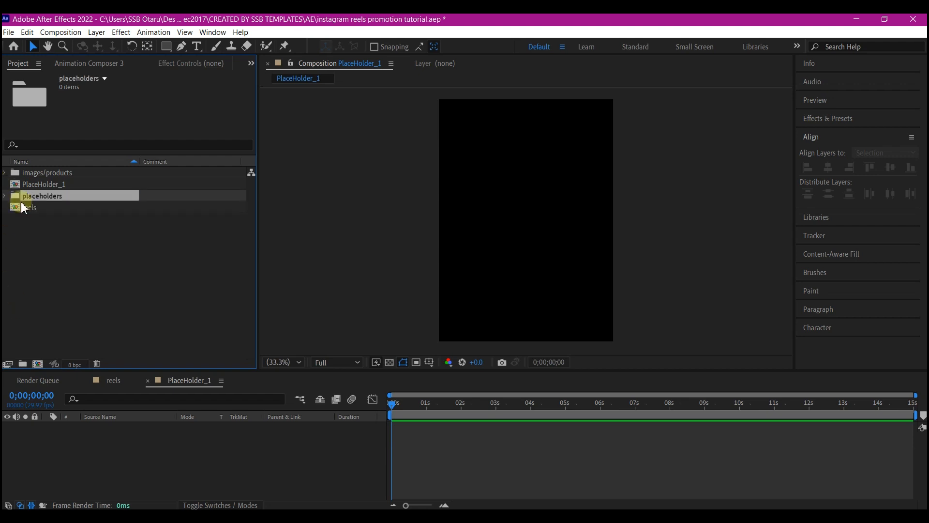
click(57, 185)
mouse_move(57, 188)
mouse_down()
mouse_move(38, 207)
mouse_move(62, 191)
mouse_move(62, 255)
mouse_move(56, 184)
mouse_move(56, 198)
mouse_up()
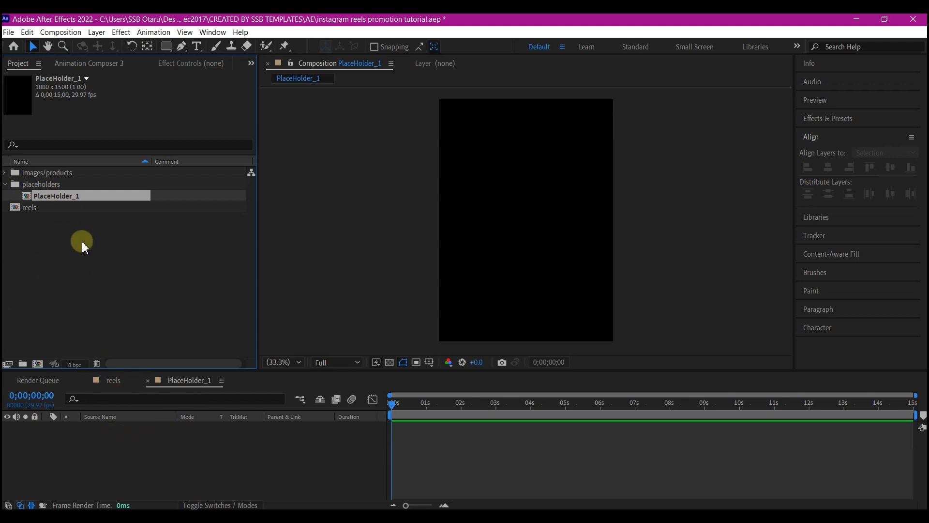
- Add medium-shot-cool-woman-posing.jpg from the images/products folder to the PlaceHolder_1 composition
click(6, 172)
click(47, 187)
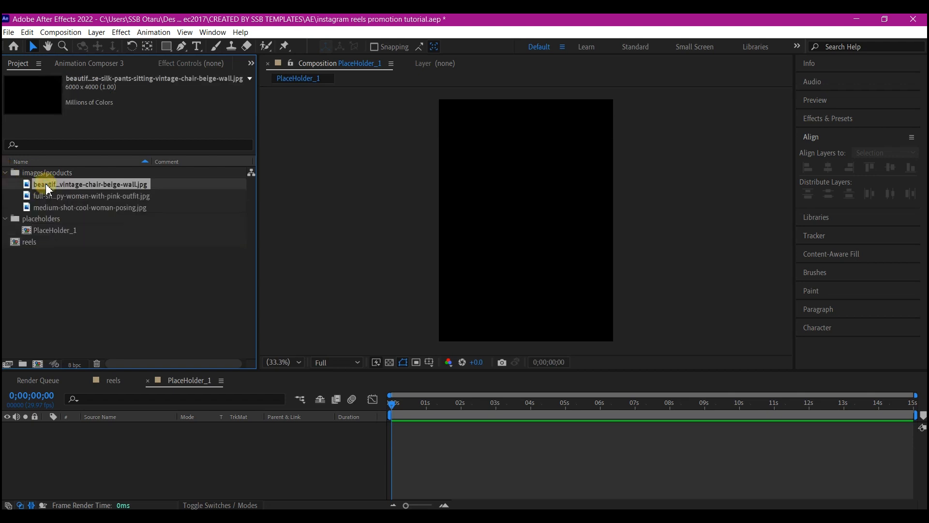
click(46, 196)
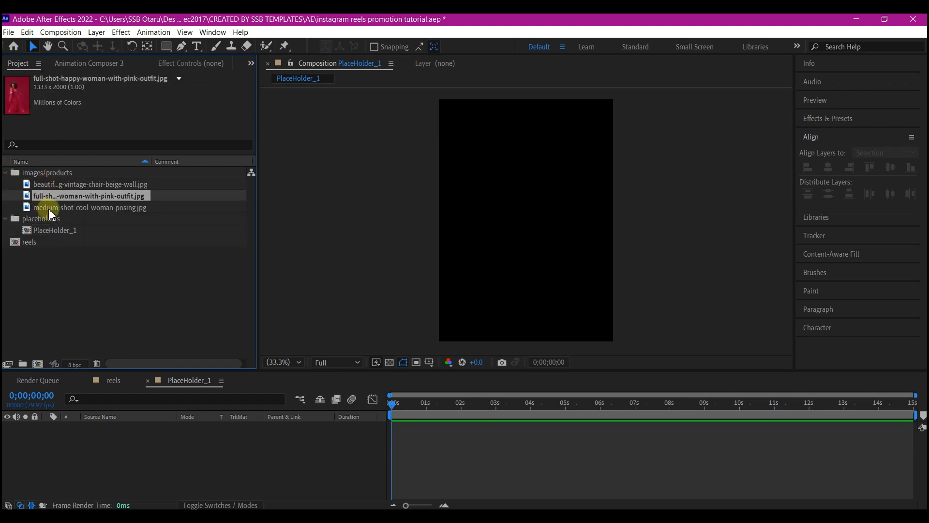
click(51, 211)
drag(51, 212, 118, 453)
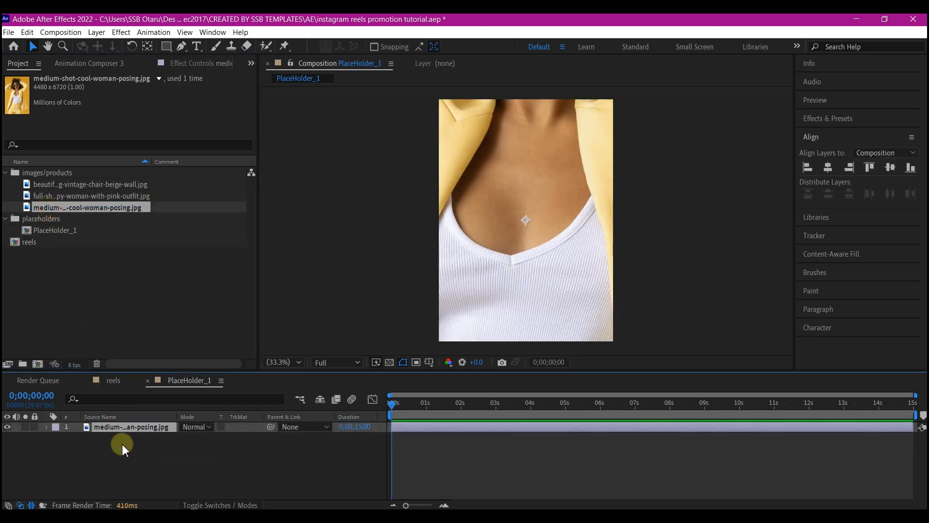
- Scale the photo layer to 27% and set its position to 540, 884 so the woman is framed in PlaceHolder_1
key(s)
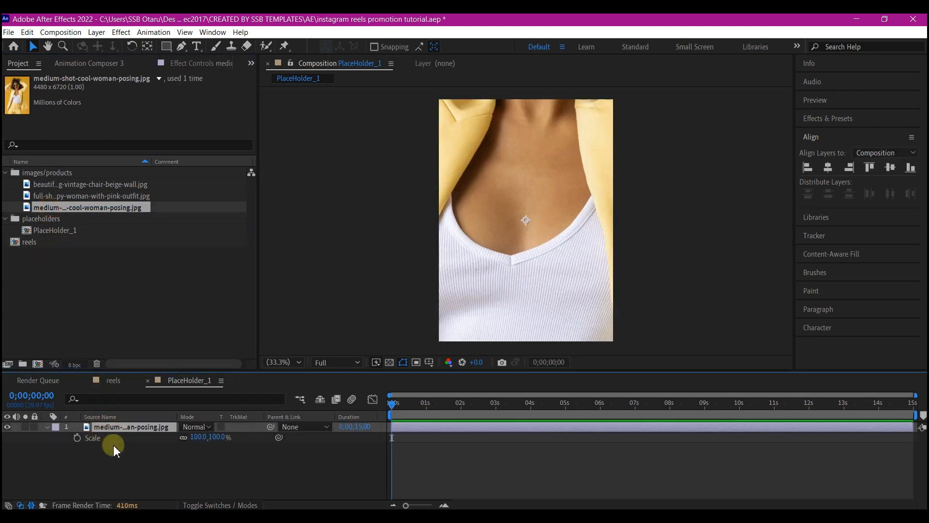
drag(202, 436, 164, 441)
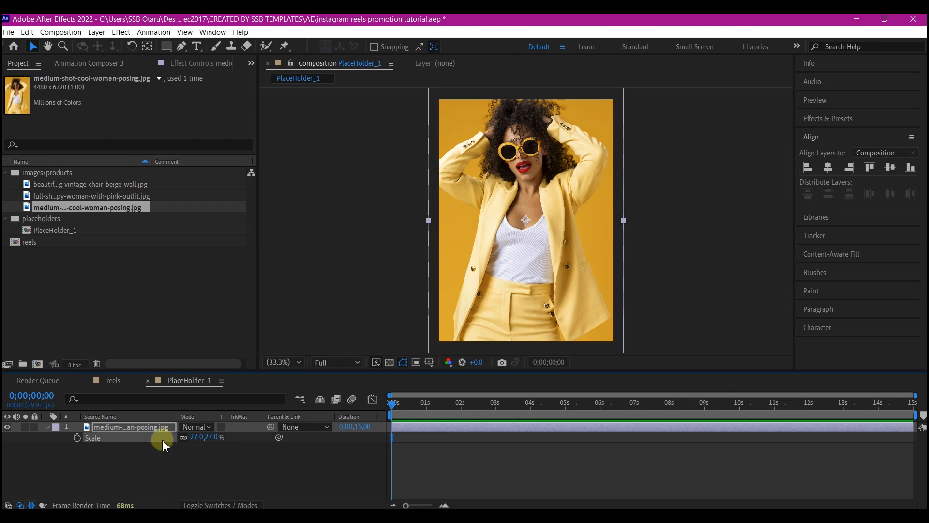
click(126, 431)
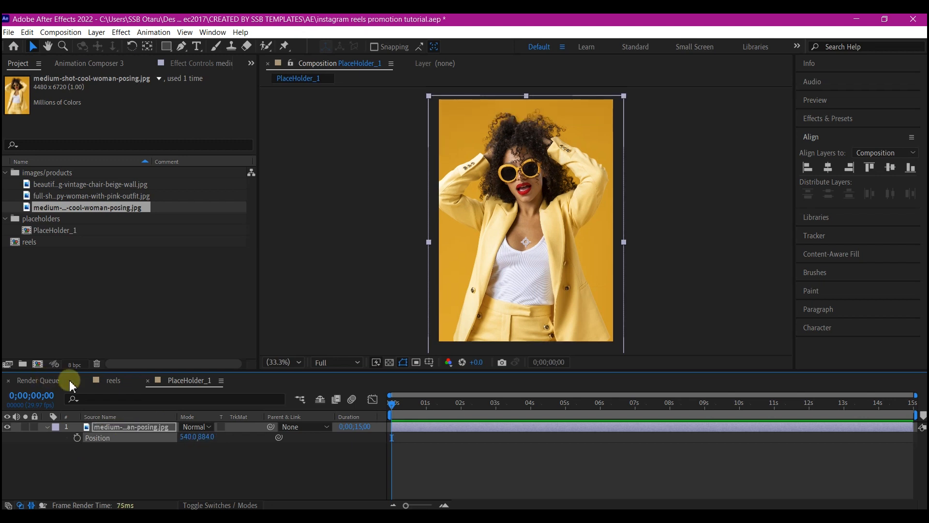
- Place the PlaceHolder_1 composition in the reels composition as a layer between bg 2 and bg
click(116, 383)
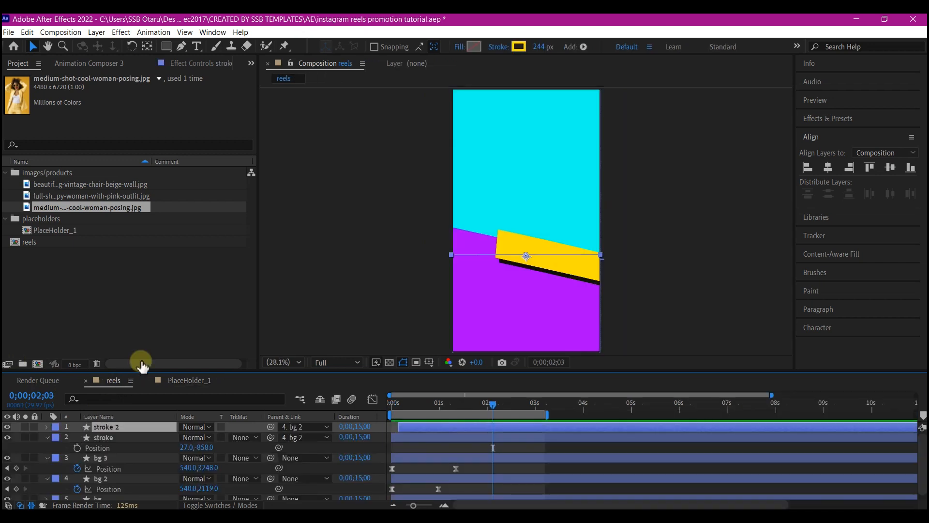
click(47, 231)
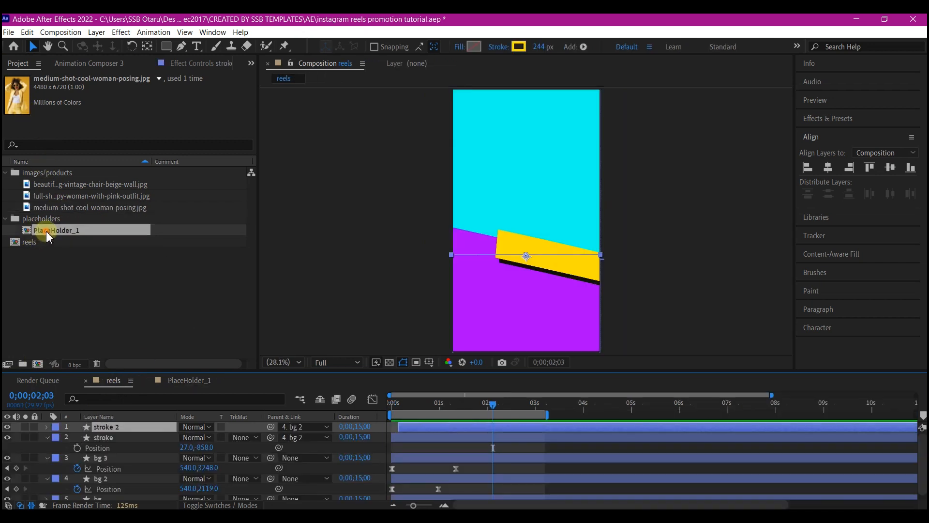
drag(48, 236, 125, 498)
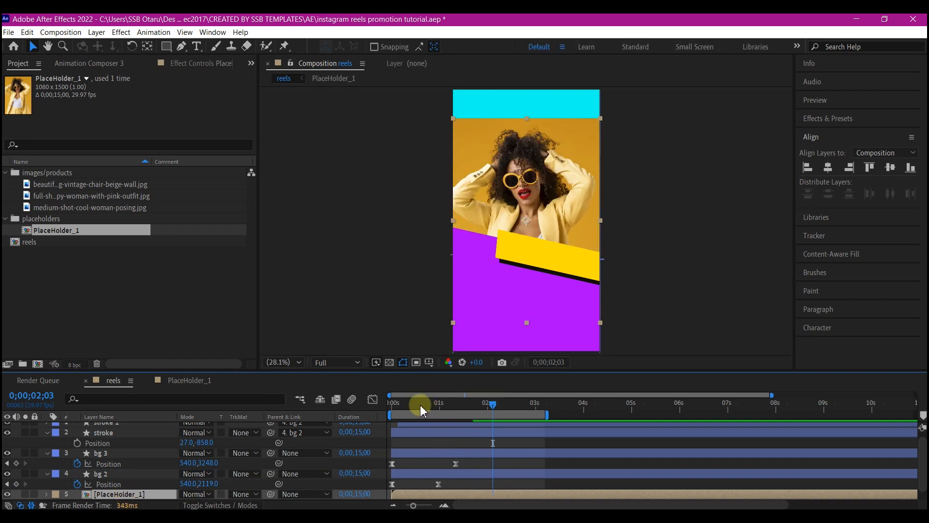
- At 0;00;02;21, keyframe the PlaceHolder_1 layer's position at 540, 742 and its scale at 100%
drag(407, 405, 523, 413)
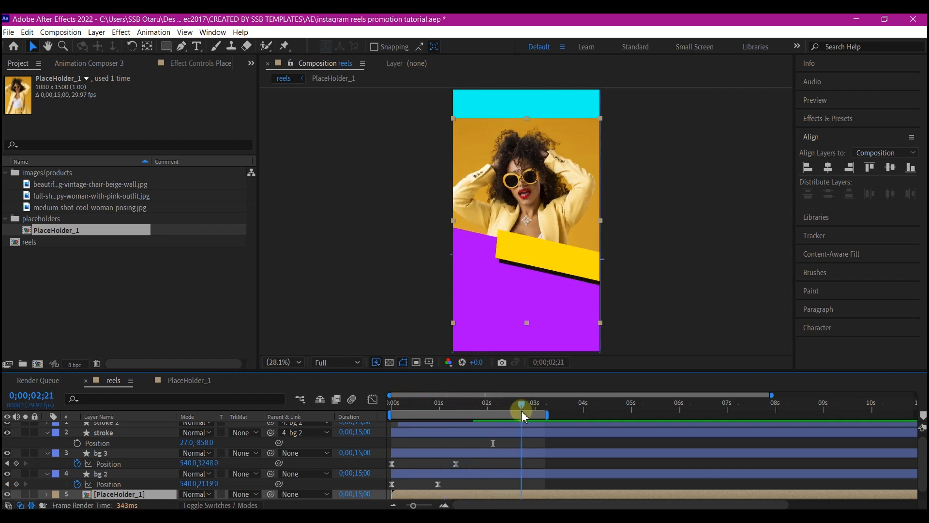
scroll(90, 464, down, 1)
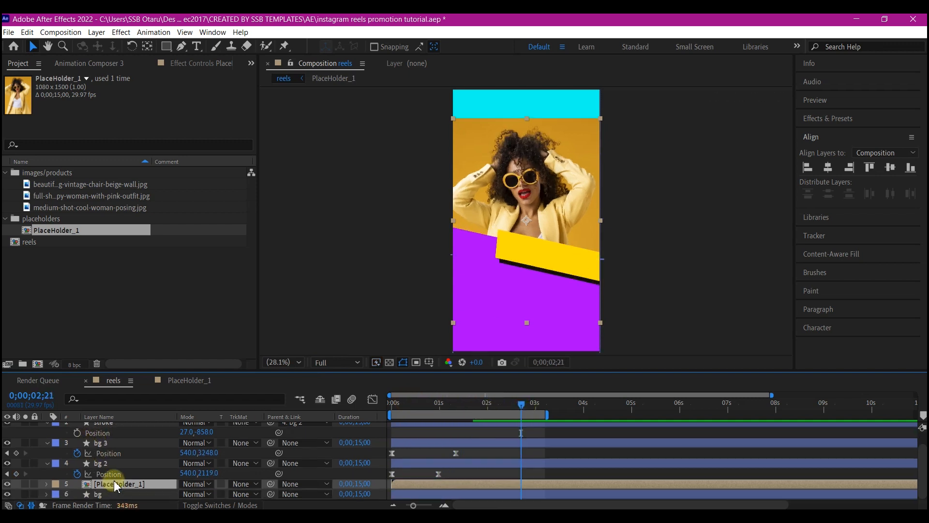
key(p)
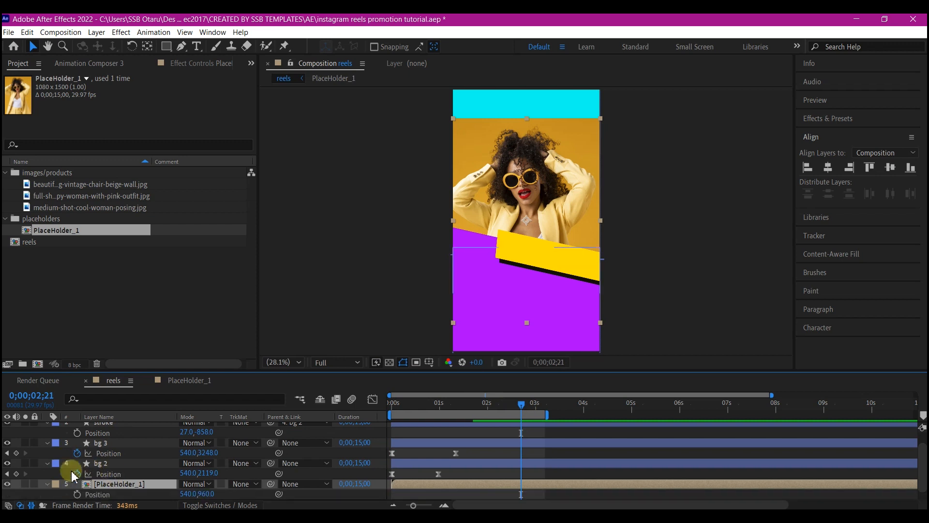
click(77, 494)
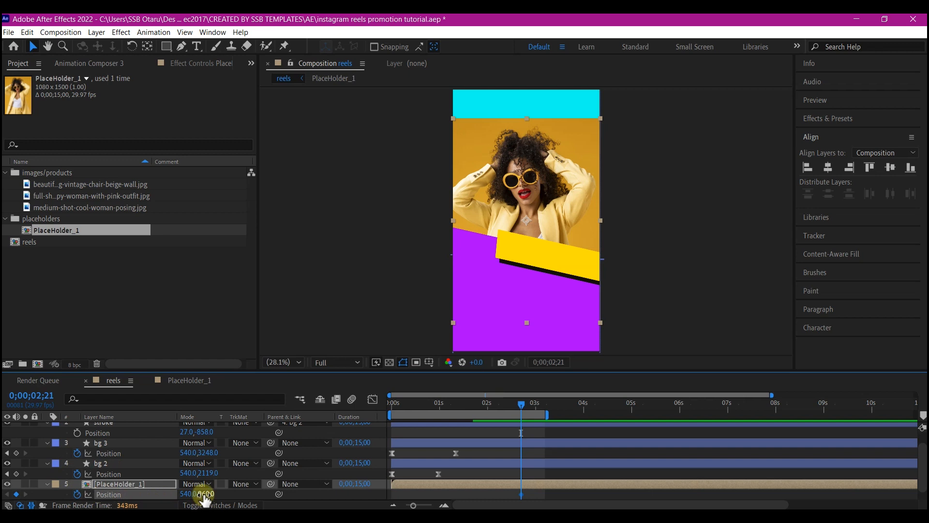
drag(204, 497, 75, 489)
click(498, 484)
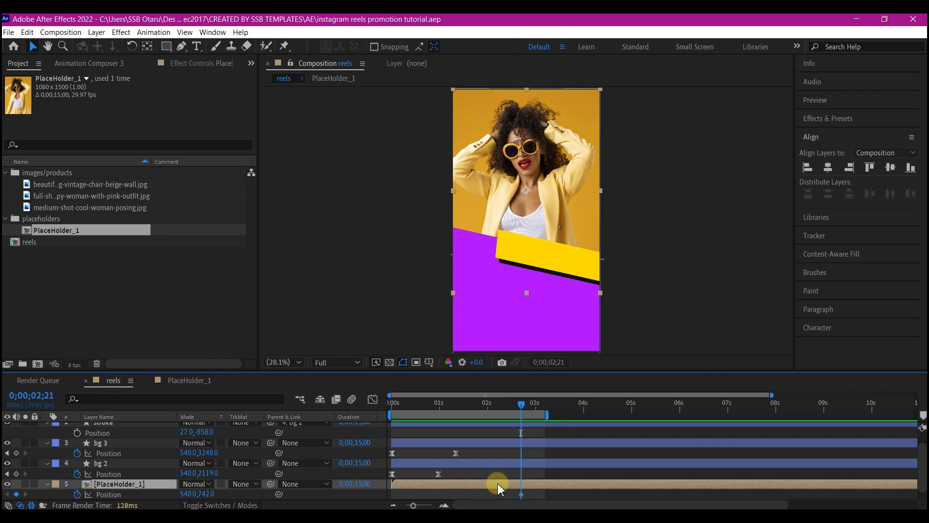
key(shift+s)
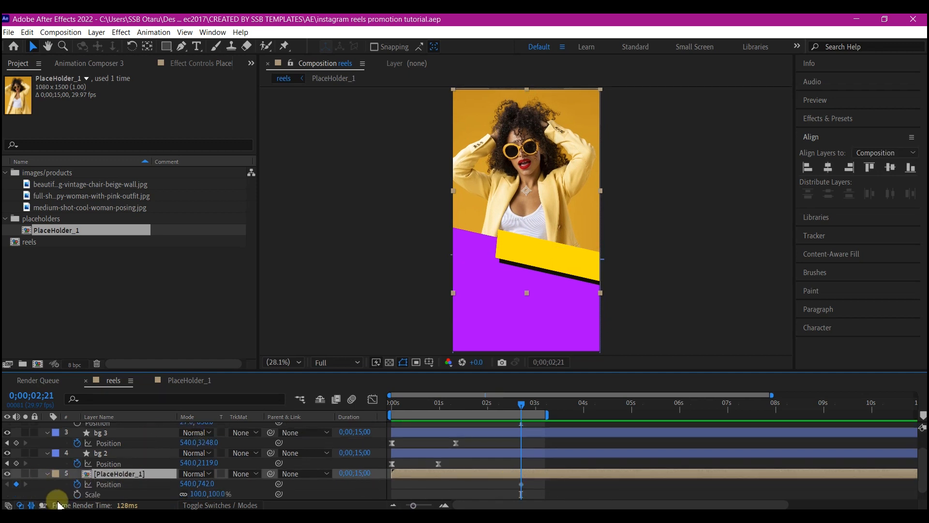
click(77, 494)
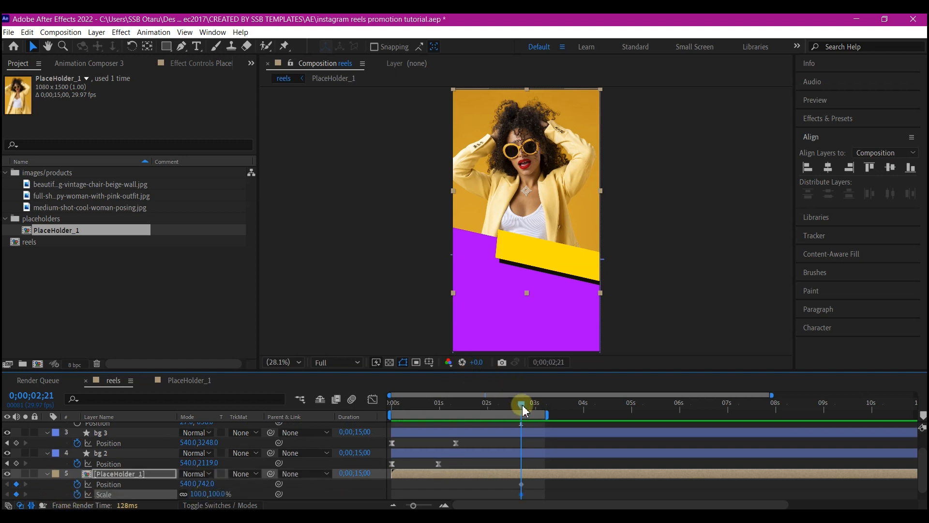
- At 0;00;00;05, keyframe the PlaceHolder_1 layer's scale at 132% and its position at 540, -1050, above the frame
drag(519, 405, 400, 409)
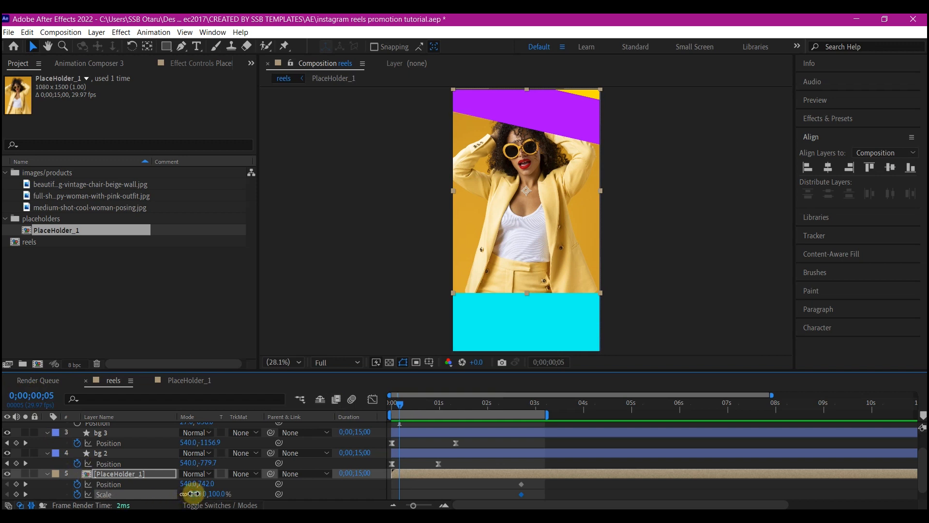
drag(194, 493, 96, 442)
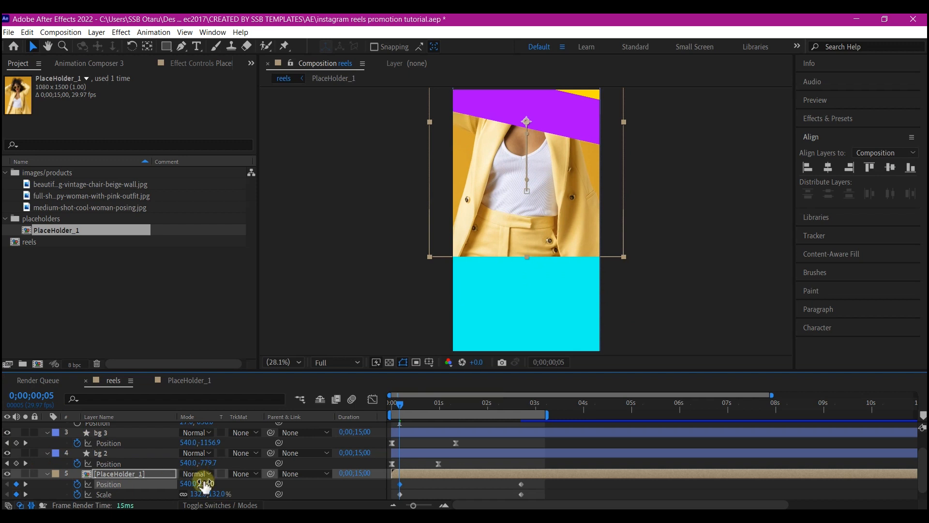
drag(206, 486, 15, 225)
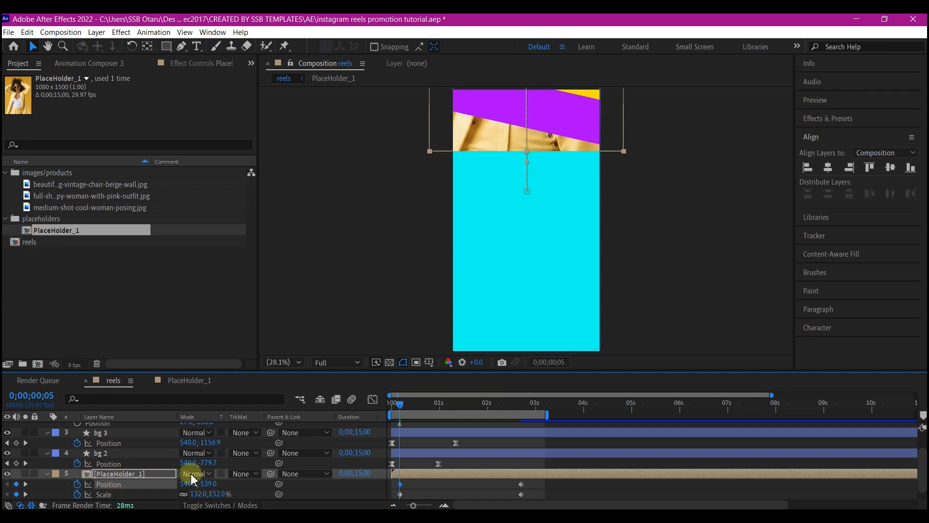
drag(210, 484, 3, 383)
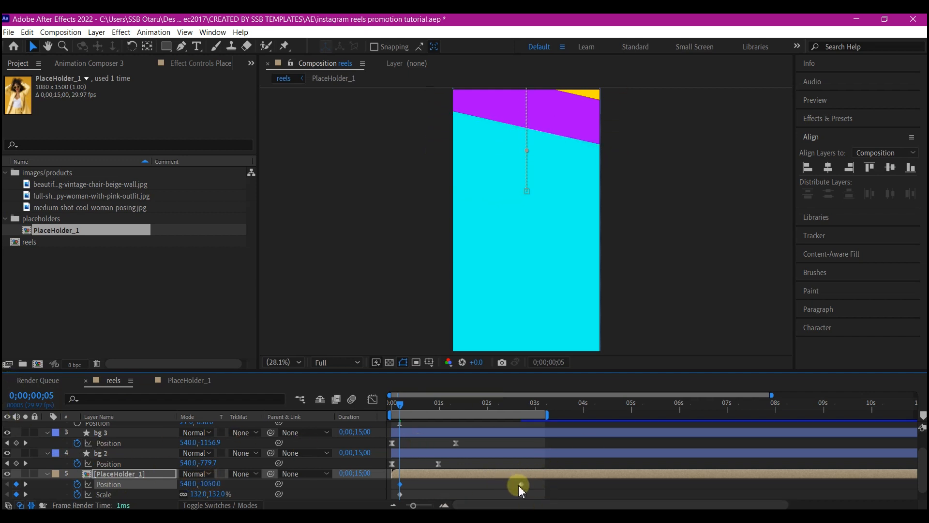
- Apply Easy Ease to the PlaceHolder_1 position and scale keyframes and reshape the speed curve to start fast and slow down gradually
drag(535, 486, 406, 495)
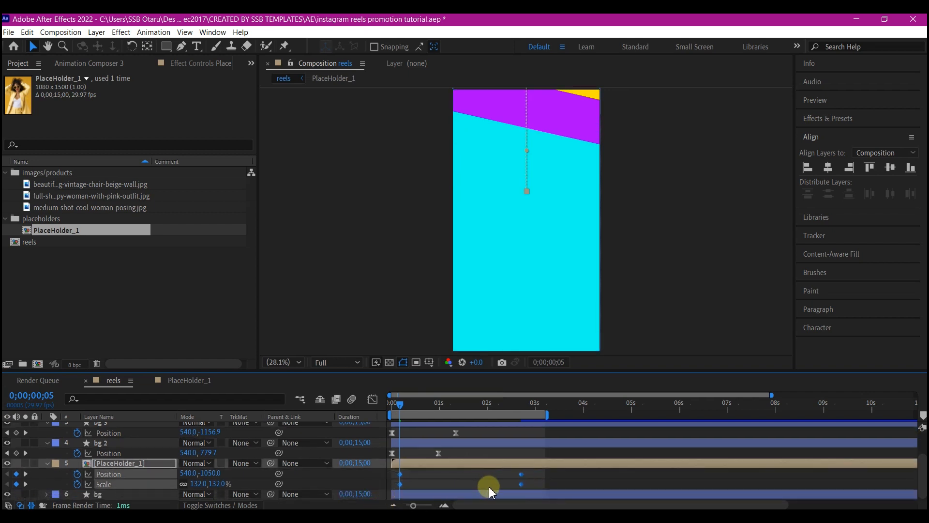
key(F9)
click(521, 477)
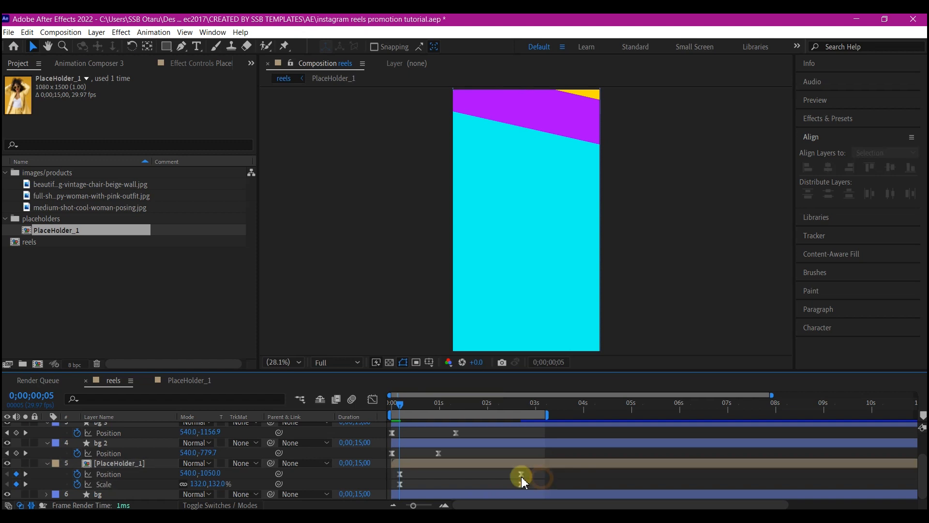
drag(539, 474, 504, 488)
click(372, 400)
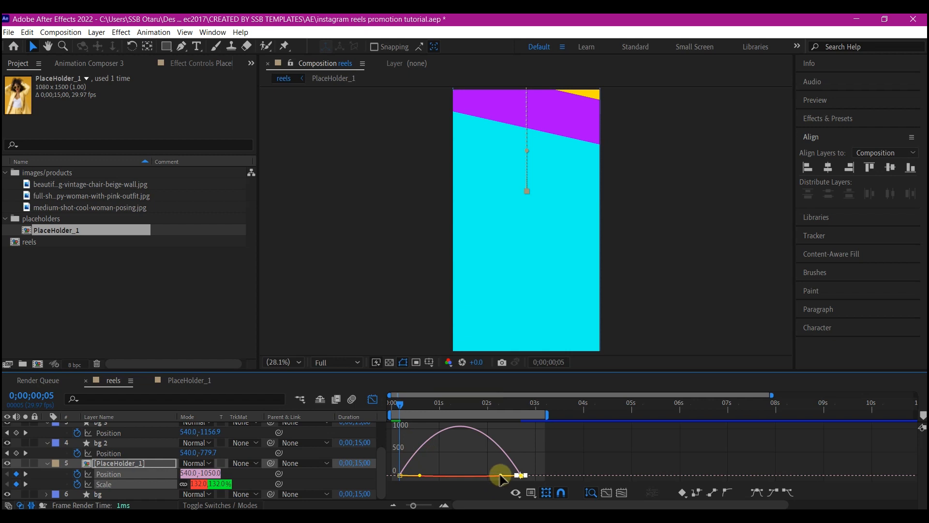
drag(499, 478, 463, 480)
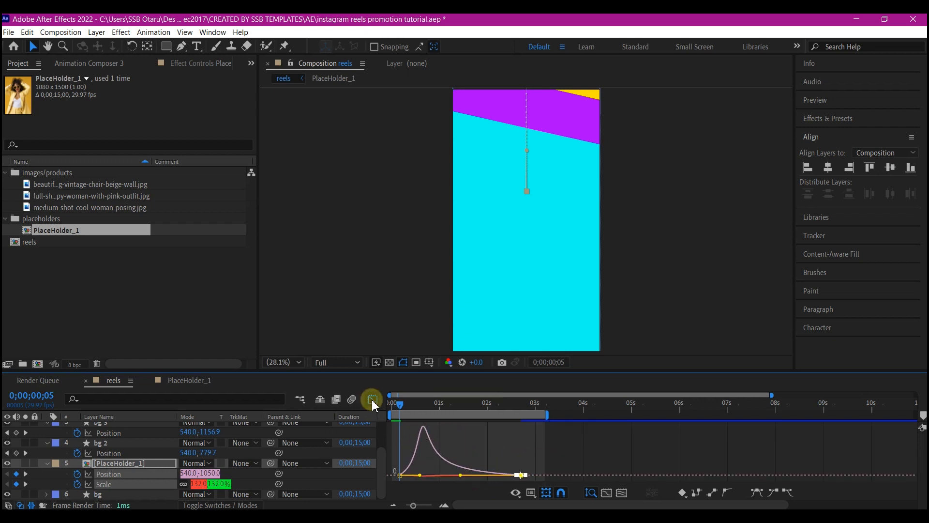
click(372, 400)
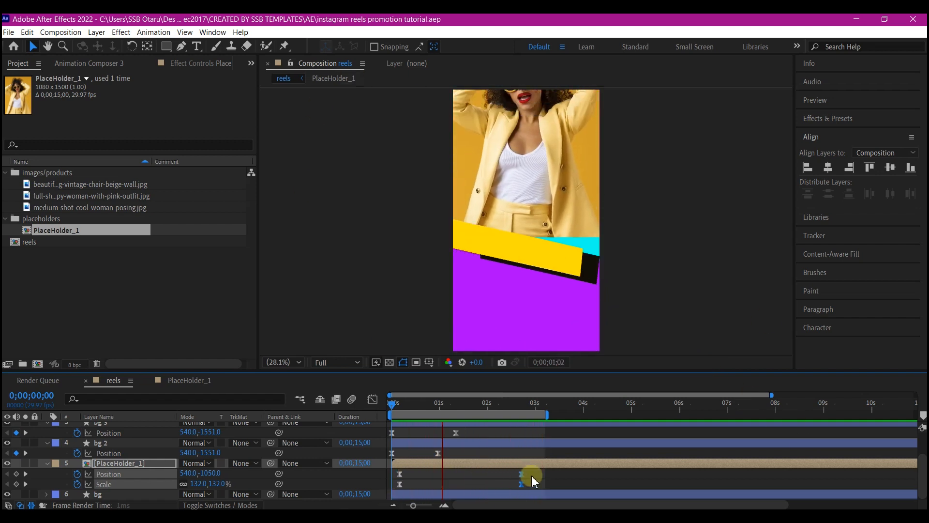
- Shift the PlaceHolder_1 animation earlier, with its end position and scale keyframes at about 1.5 seconds, and preview it
drag(523, 477, 481, 480)
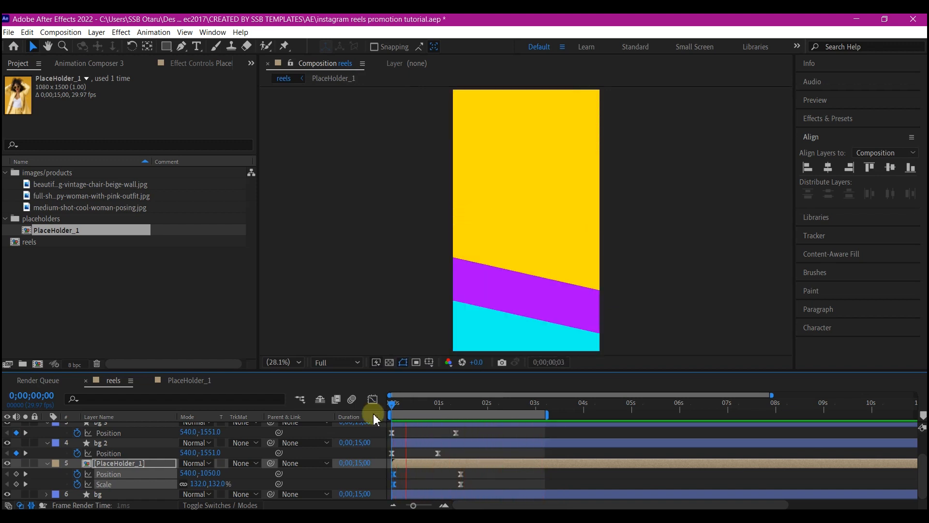
- Save the project, show the rulers and place horizontal guides across the composition at about 190 px and about 1520 px
key(ctrl+s)
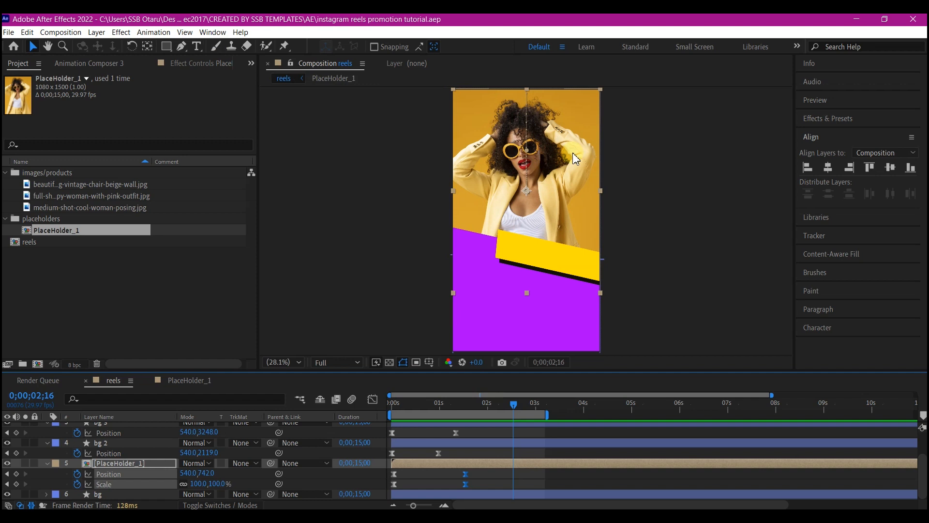
key(ctrl+r)
key(comma)
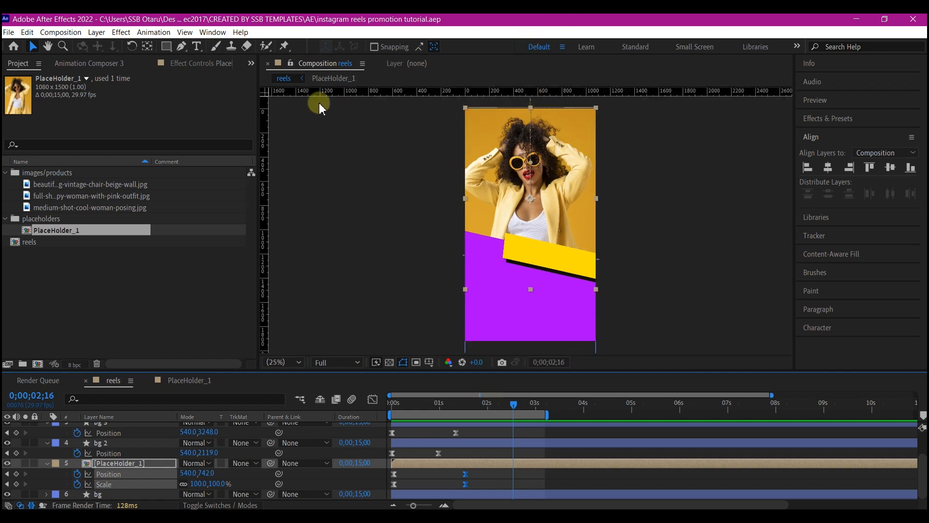
drag(339, 91, 338, 134)
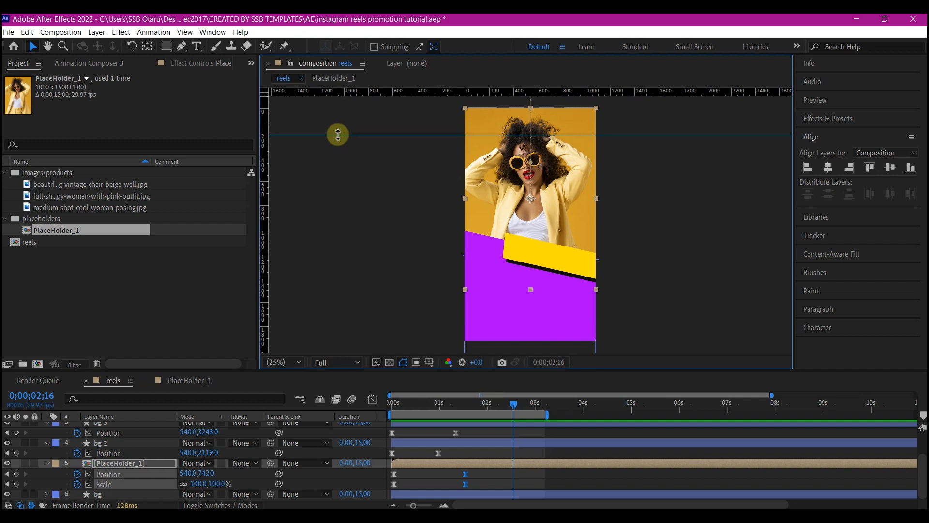
drag(338, 134, 330, 130)
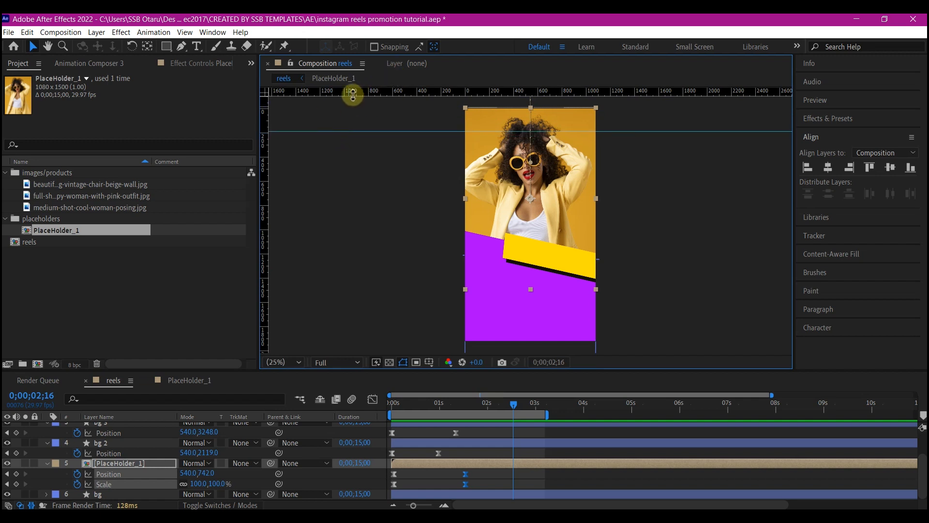
drag(353, 93, 369, 286)
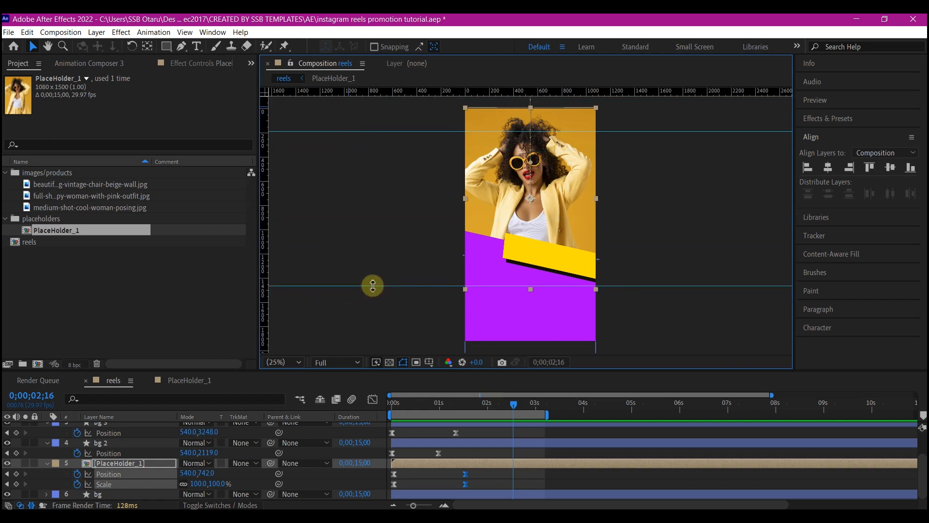
drag(373, 285, 382, 293)
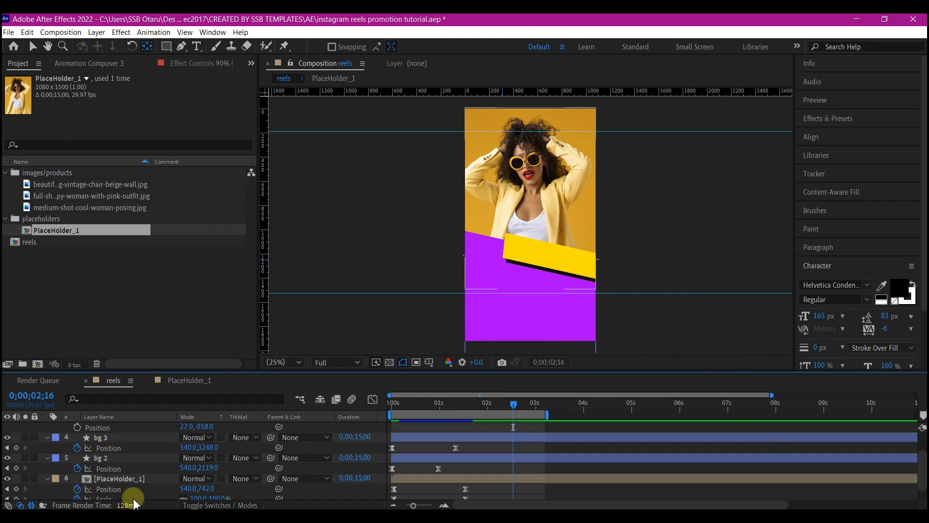
- Create a new text layer reading "01" and set its fill color to white (FFFFFF)
right_click(42, 432)
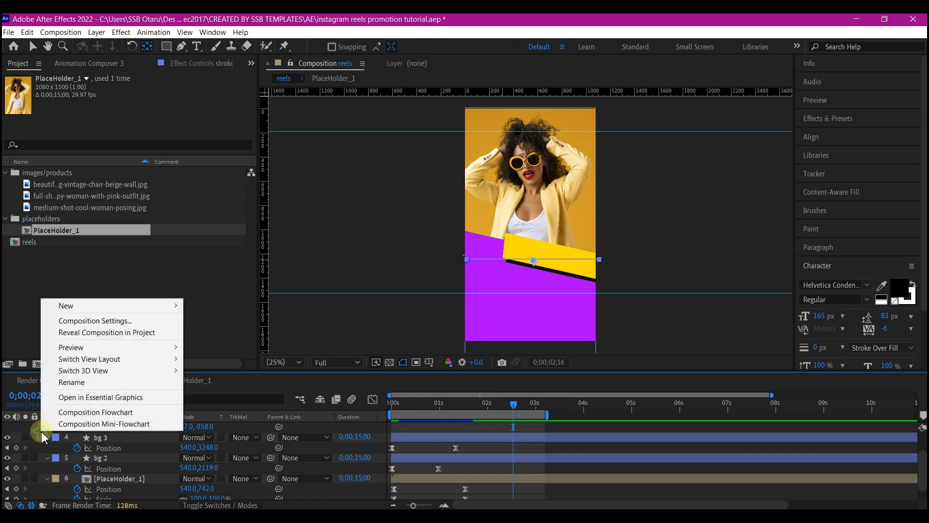
mouse_move(86, 311)
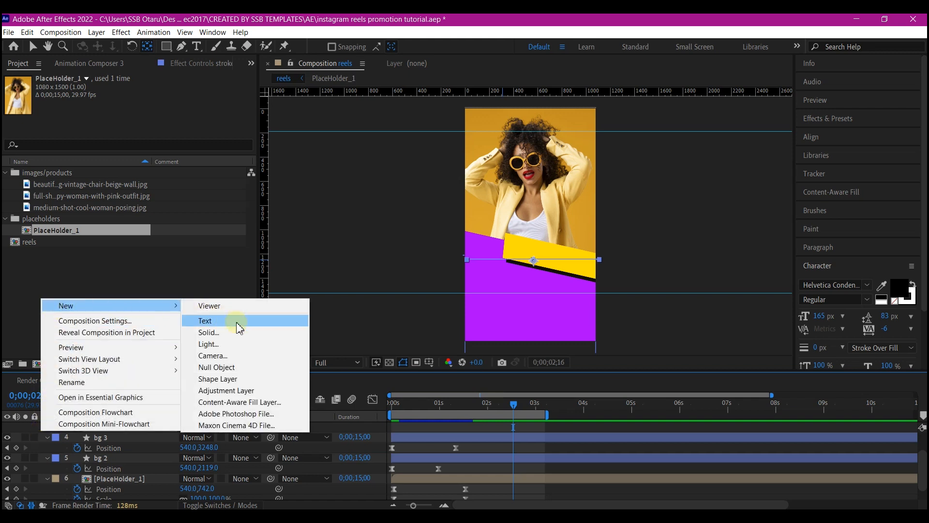
click(213, 321)
text(01)
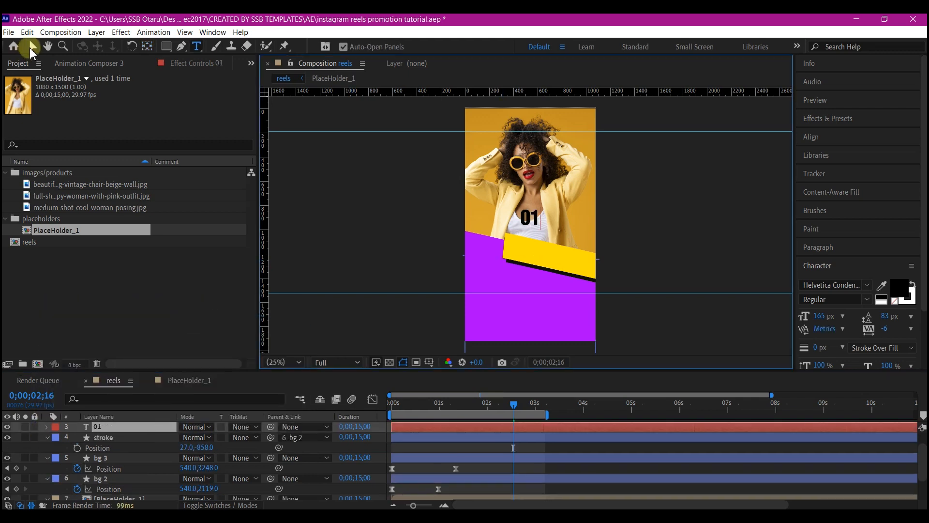
click(33, 46)
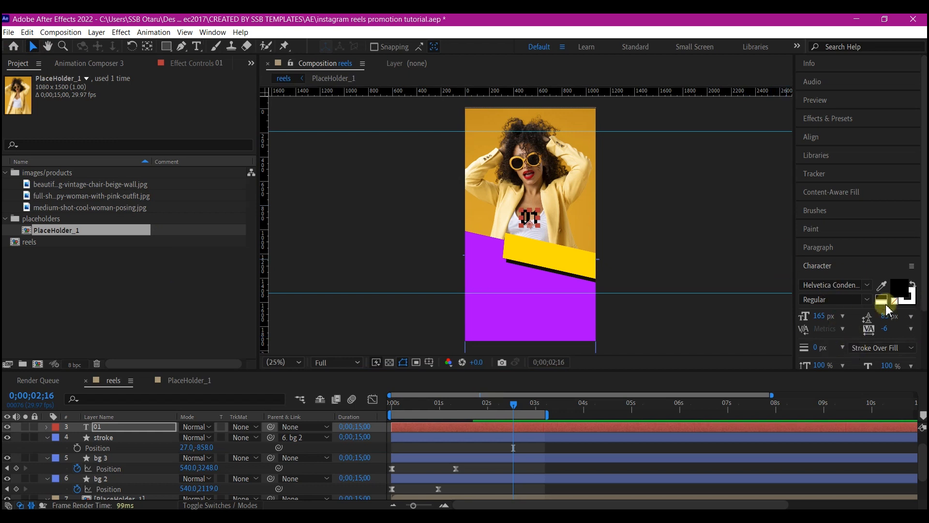
click(899, 290)
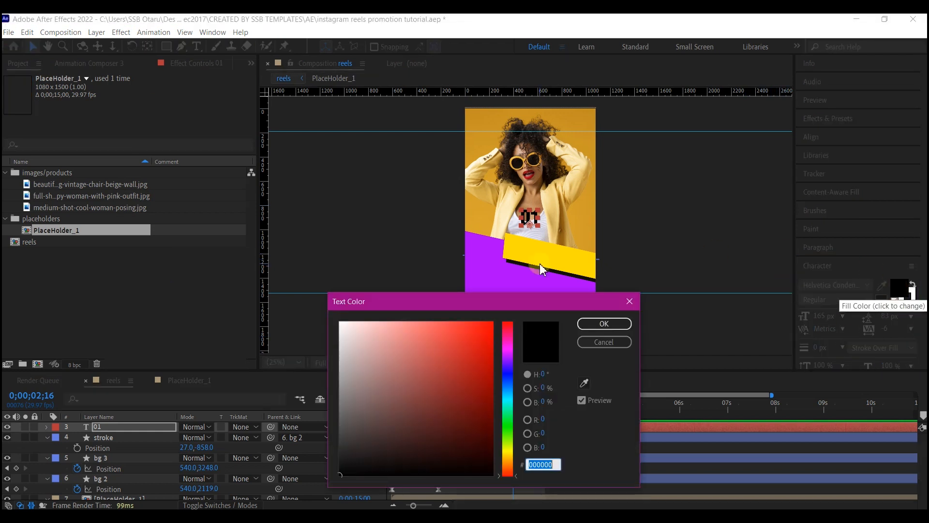
click(340, 323)
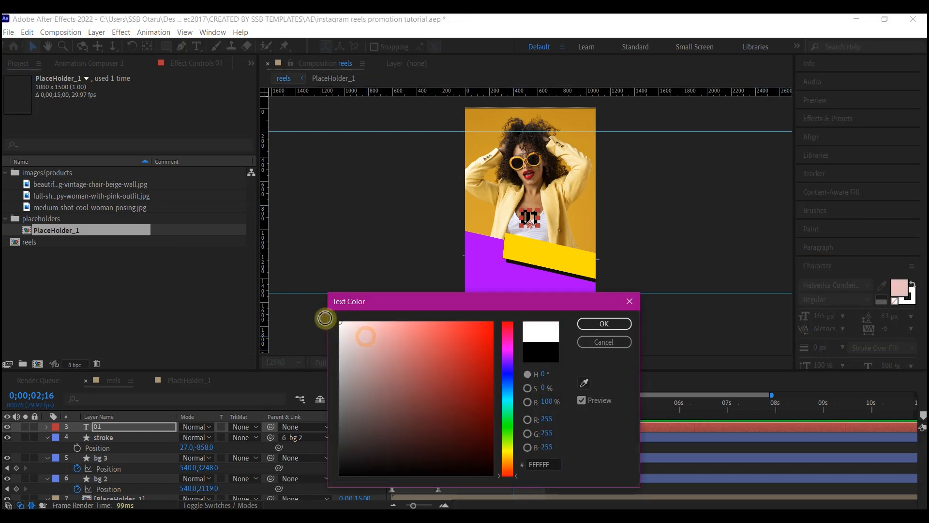
click(603, 323)
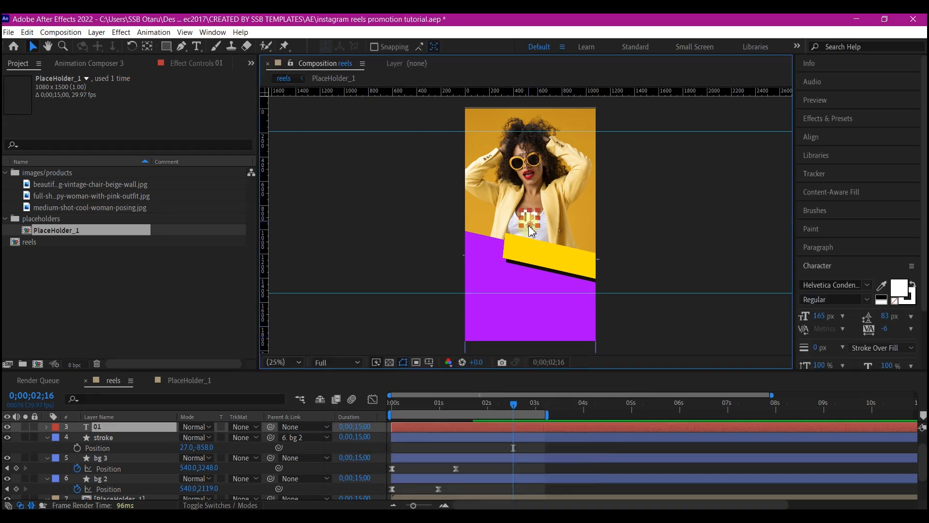
- Place the "01" text on the purple area beside the yellow bar at 224 px font size, with its anchor point centered
drag(532, 231, 492, 283)
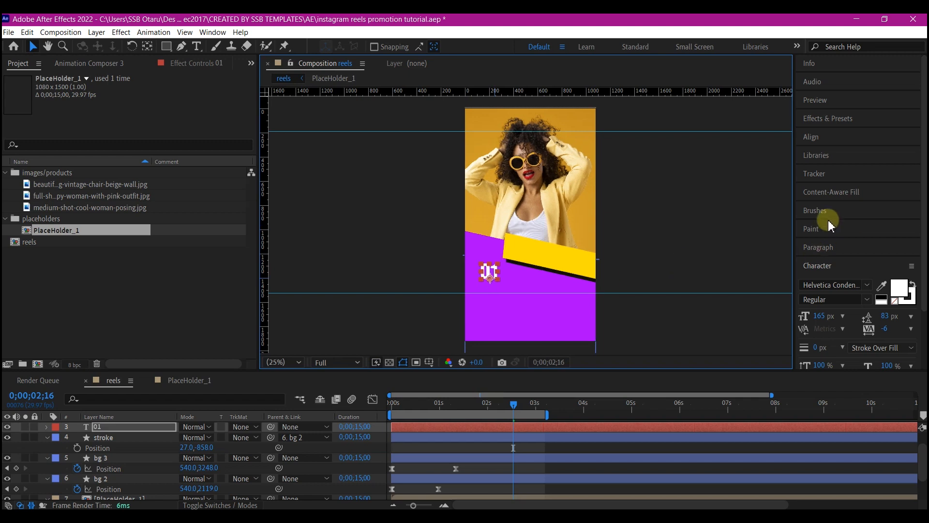
drag(815, 320, 851, 309)
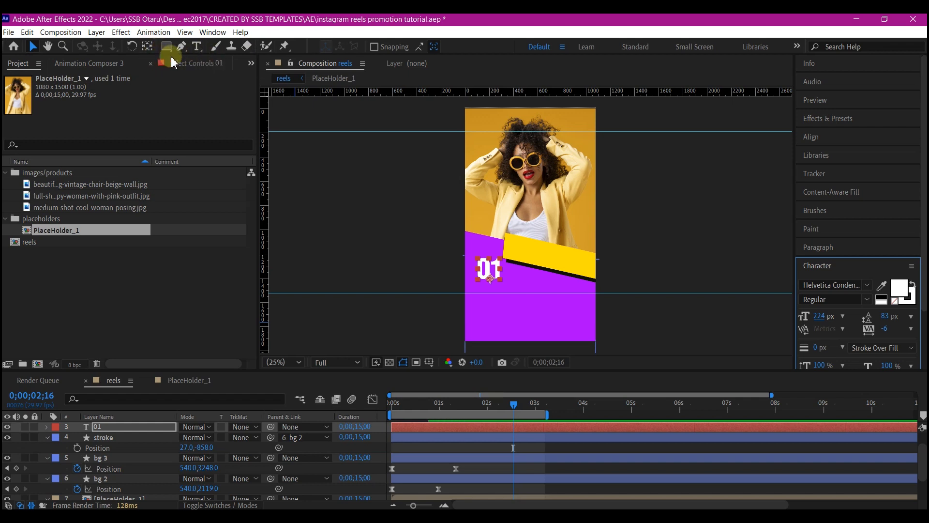
click(148, 46)
click(492, 269)
key(v)
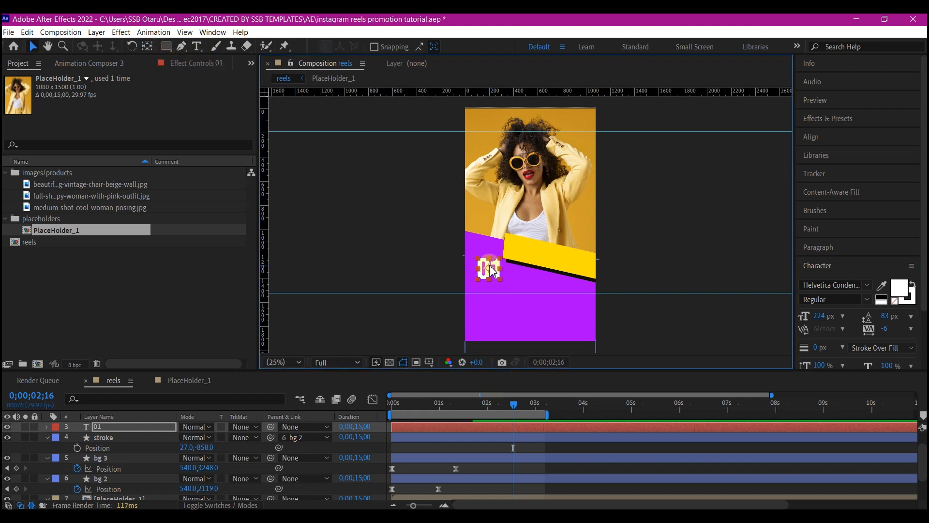
- Turn on the 90% OFF layer's visibility, and duplicate the "01" text with the copy placed over the photo's upper area
drag(487, 265, 490, 152)
scroll(17, 426, up, 2)
click(7, 426)
click(99, 447)
key(ctrl+d)
scroll(496, 140, up, 3)
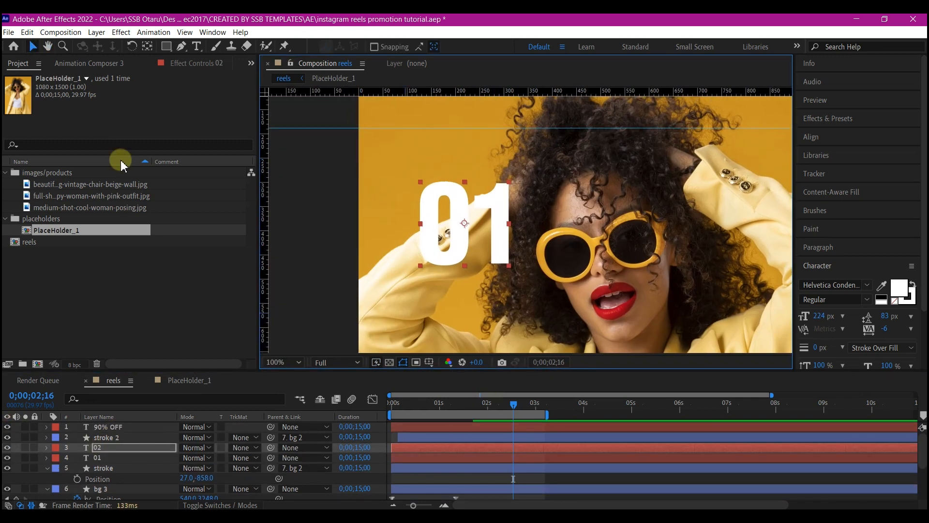
- Replace the duplicated number's text with "Trendy wears" on two lines
click(196, 46)
double_click(480, 219)
text(Trendy)
key(Return)
text(wears)
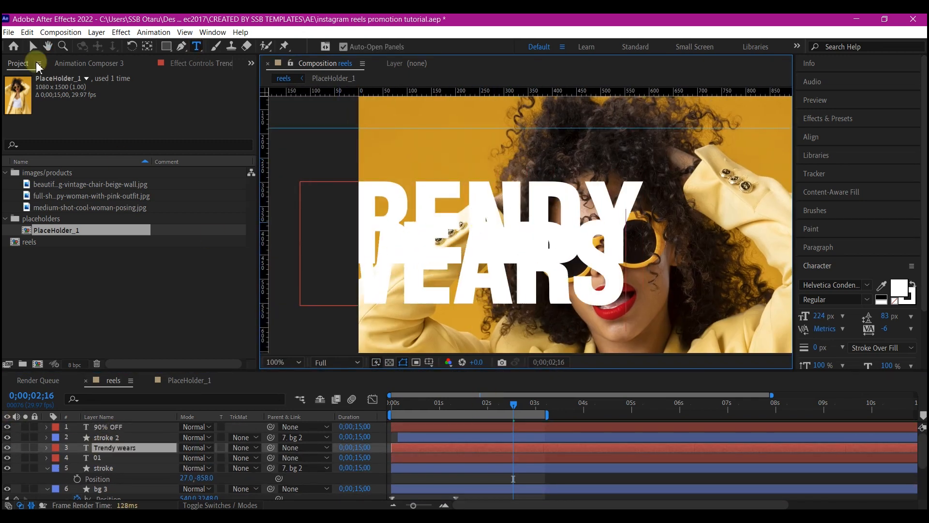
click(32, 46)
- Set the "Trendy wears" text to 66 px size and 55 px leading, and position it beside the woman's hair
drag(884, 317, 927, 330)
drag(533, 207, 558, 208)
drag(502, 231, 582, 205)
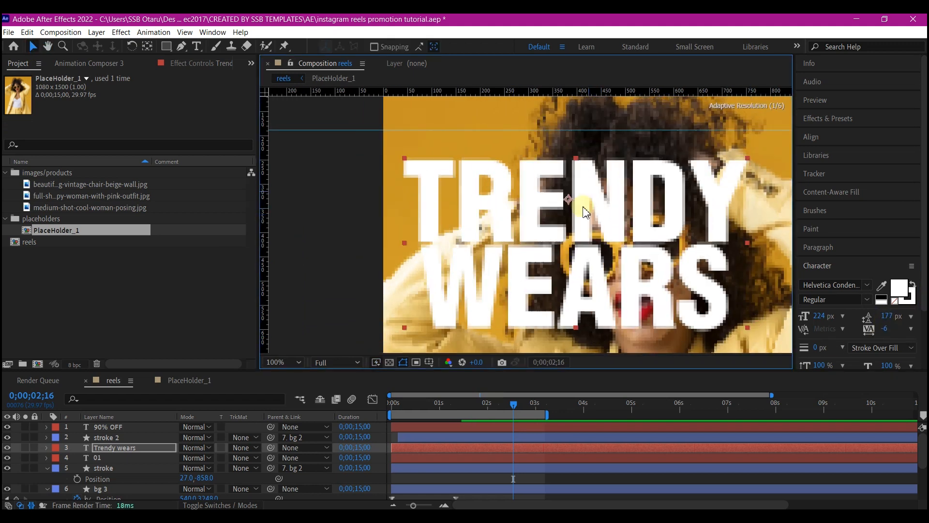
click(525, 403)
drag(825, 328, 803, 317)
drag(885, 316, 874, 319)
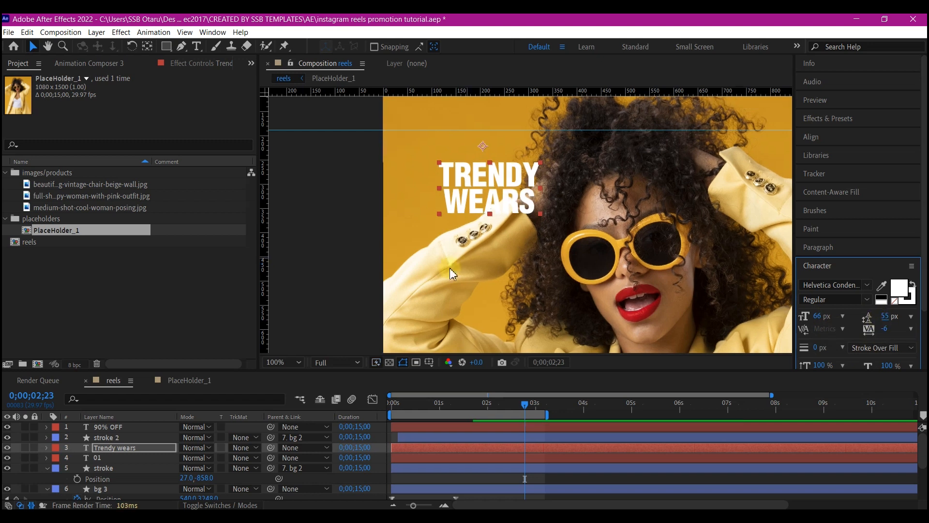
drag(473, 178, 452, 178)
- Apply the Drop Shadow effect to the "Trendy wears" text layer
click(284, 362)
click(280, 146)
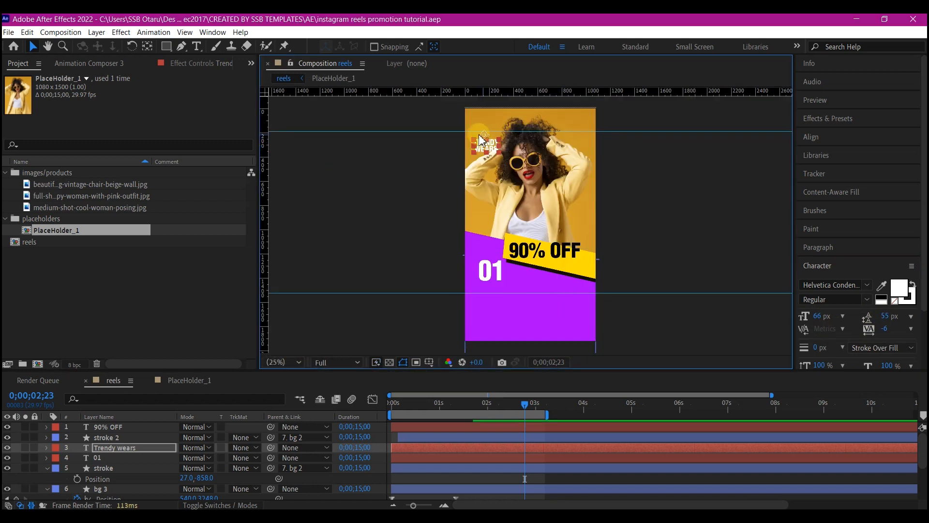
scroll(484, 148, up, 2)
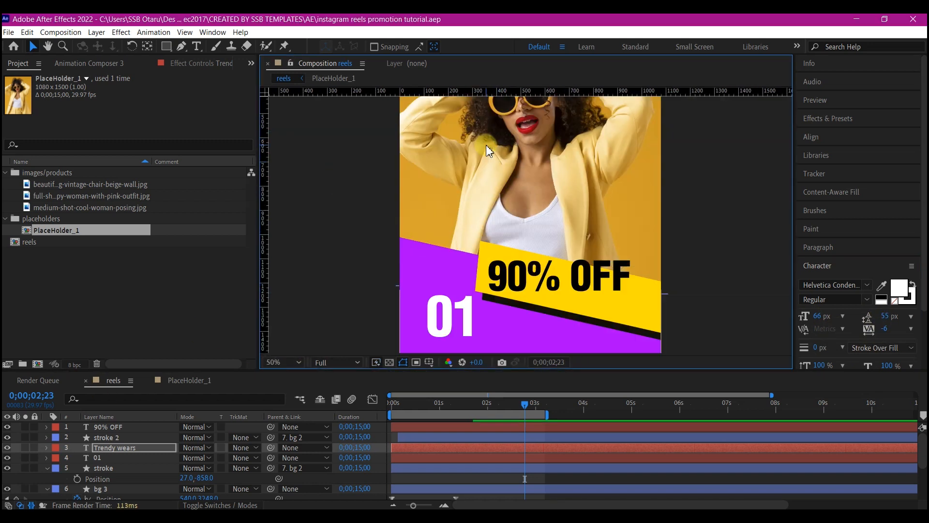
key(h)
scroll(450, 151, up, 5)
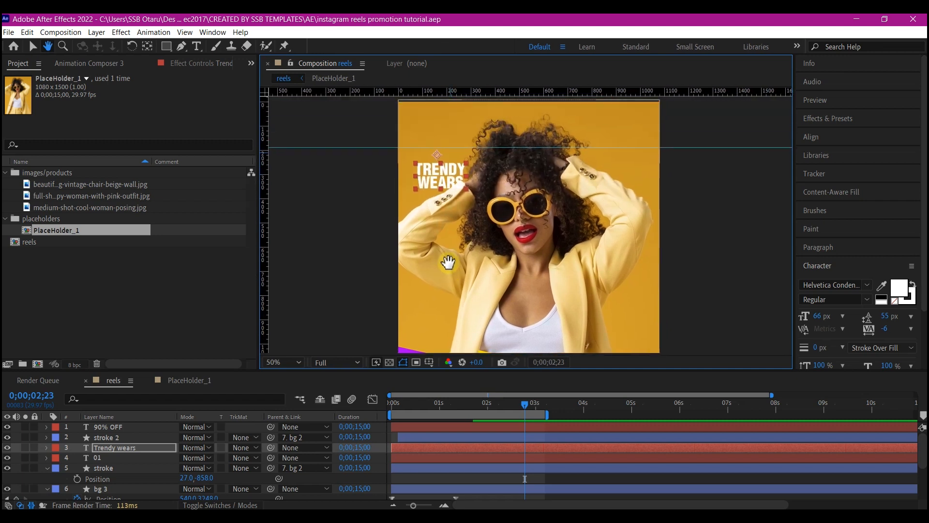
key(v)
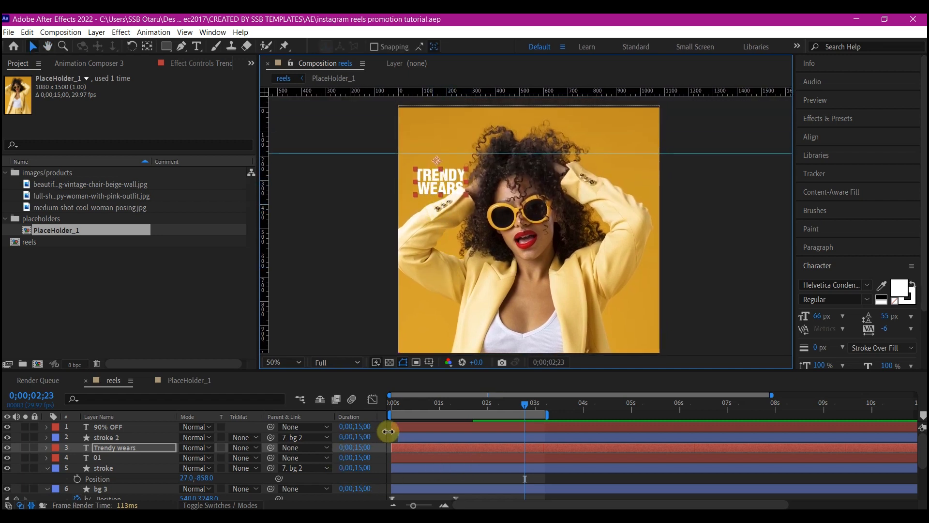
click(467, 446)
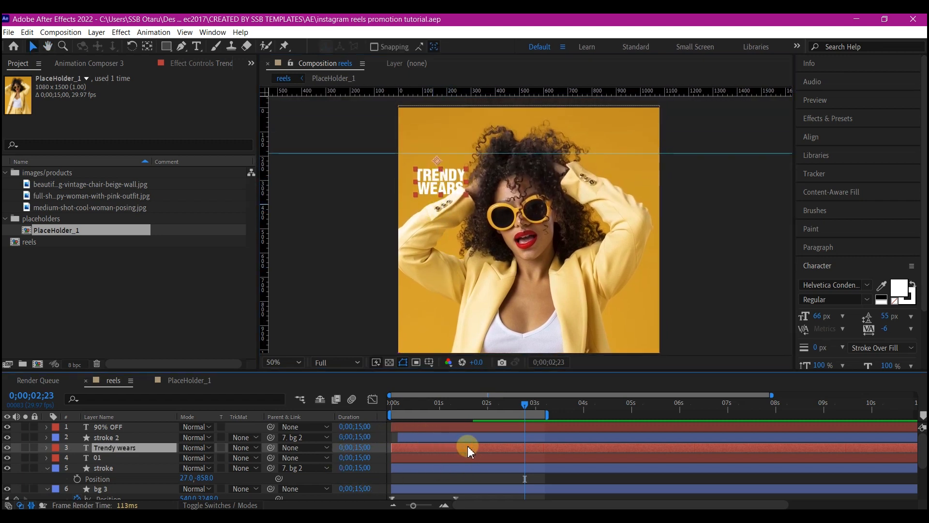
key(ctrl+space)
text(drop)
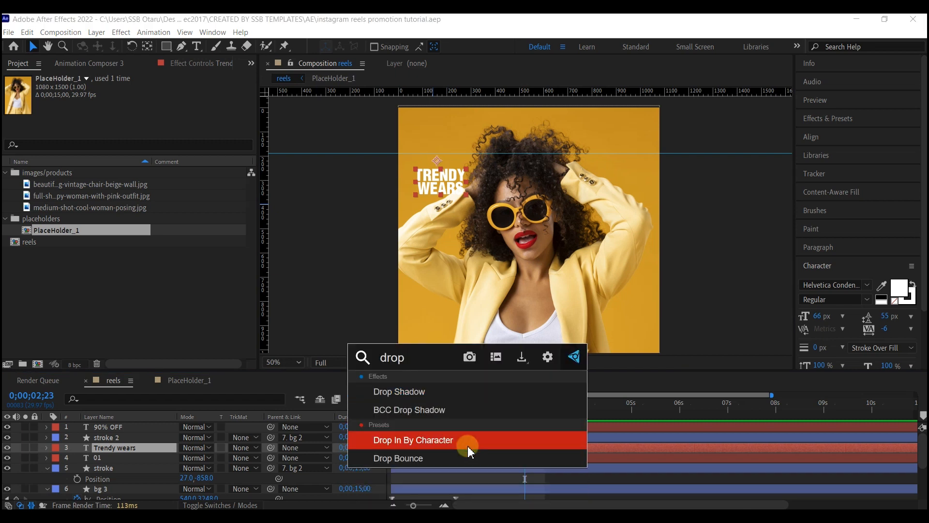
text( shad)
click(406, 395)
key(period)
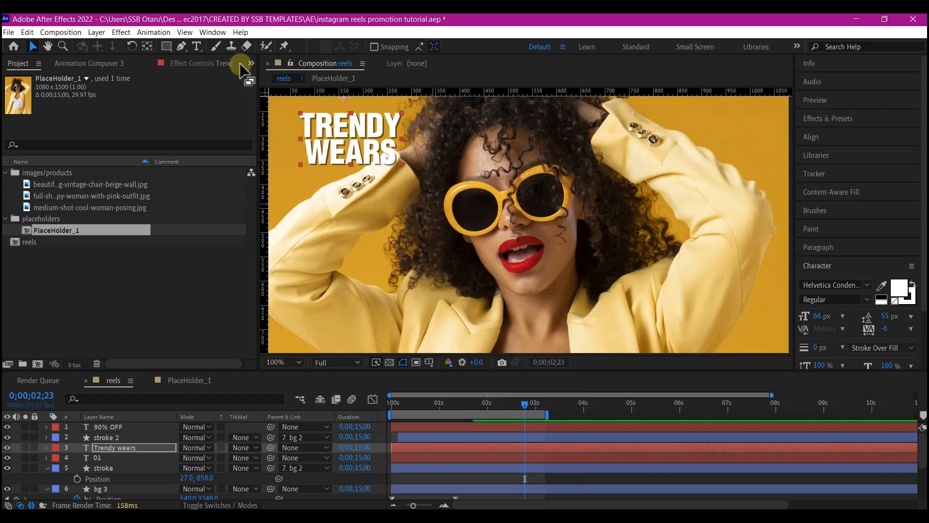
- Set the softness of the "Trendy wears" text's drop shadow to 16
click(250, 63)
click(271, 102)
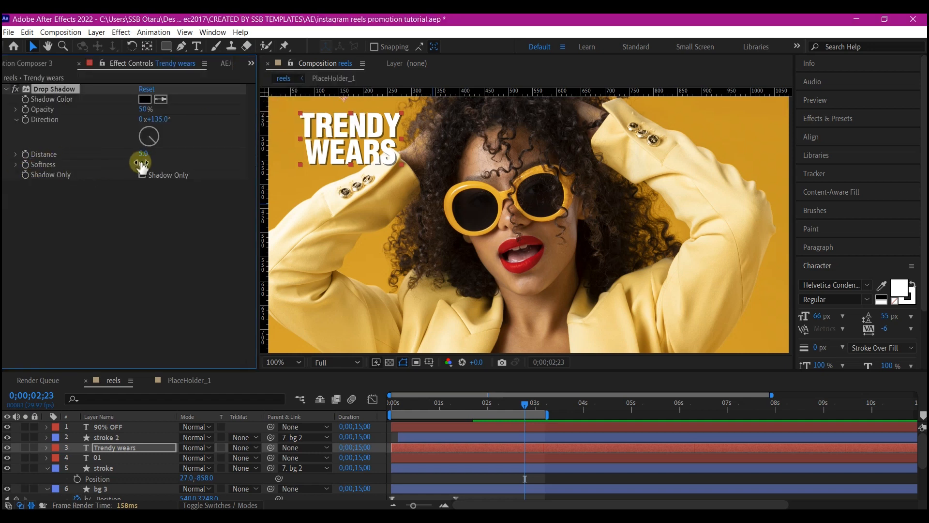
drag(145, 162, 150, 160)
key(comma)
key(comma)
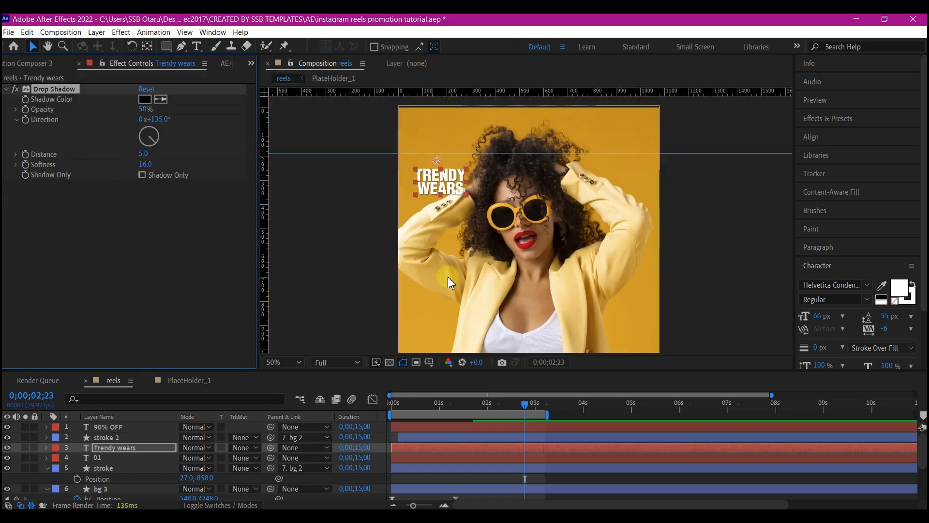
key(period)
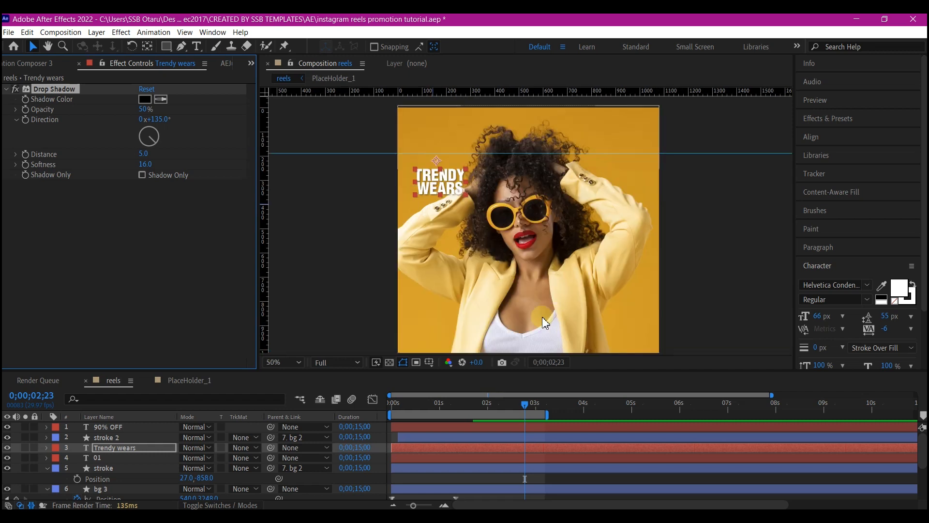
- Copy the Transform skew effect from the "stroke 2" layer onto the "90% OFF" text layer
drag(536, 317, 499, 185)
scroll(513, 242, up, 2)
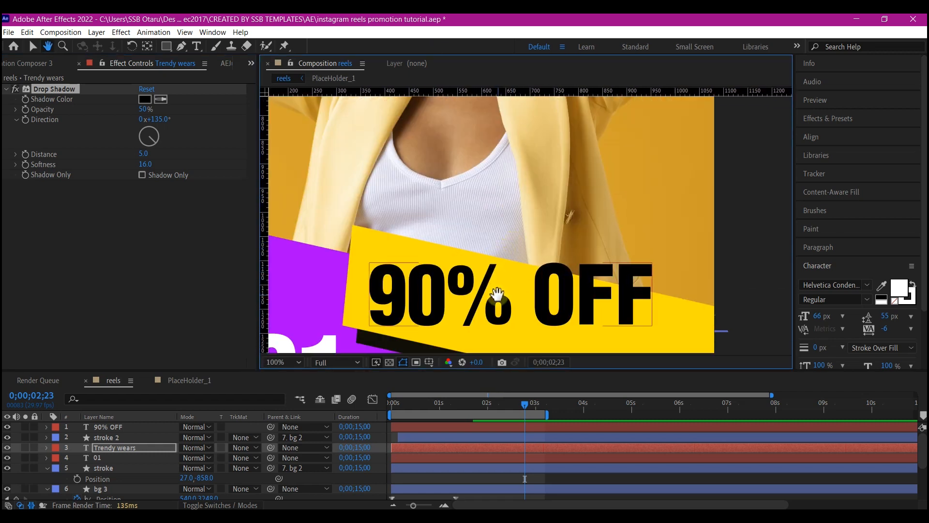
drag(492, 296, 515, 234)
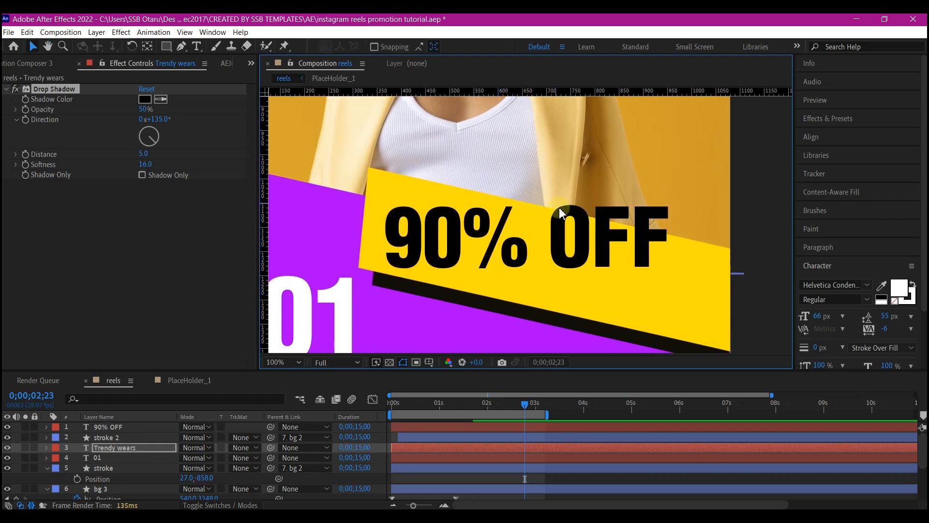
click(106, 427)
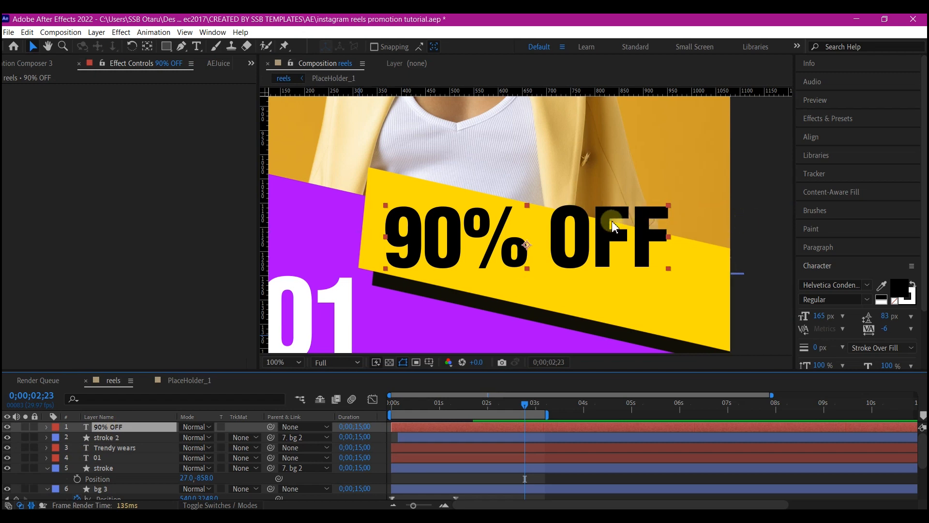
click(107, 438)
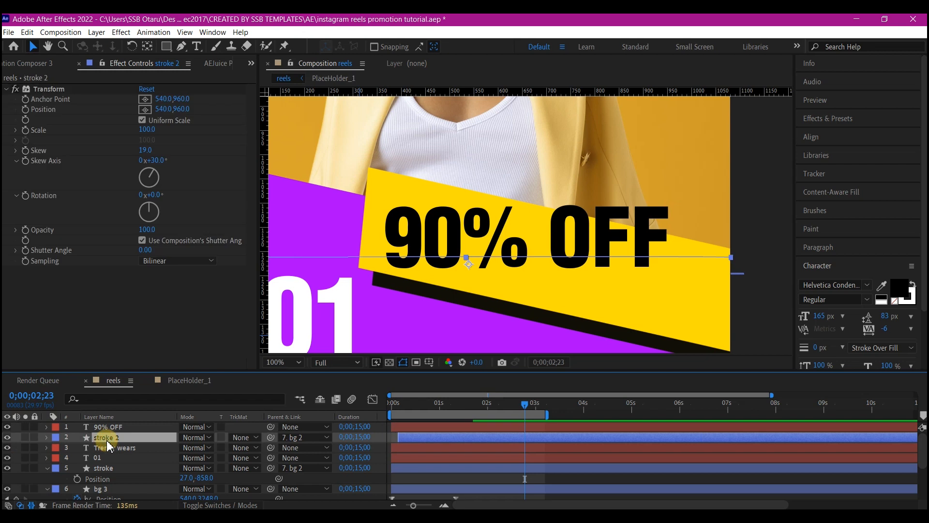
click(53, 90)
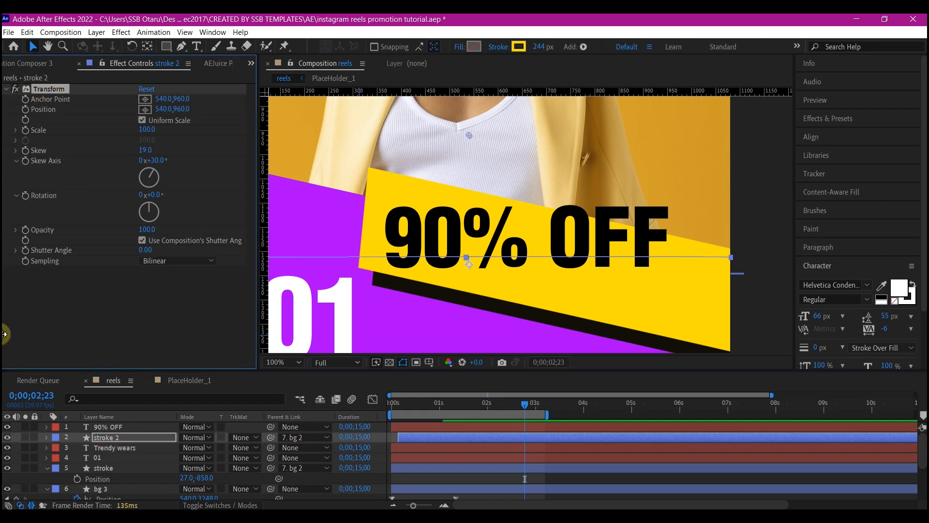
click(116, 426)
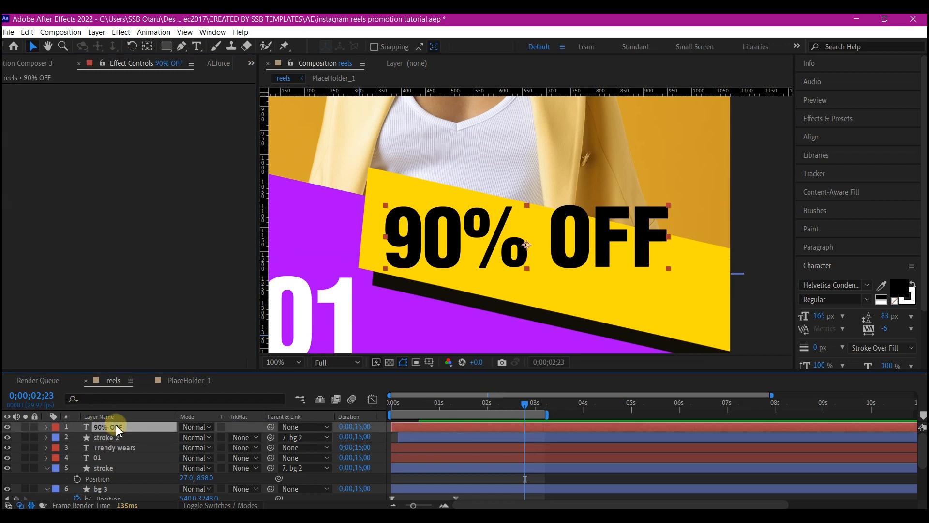
key(ctrl+v)
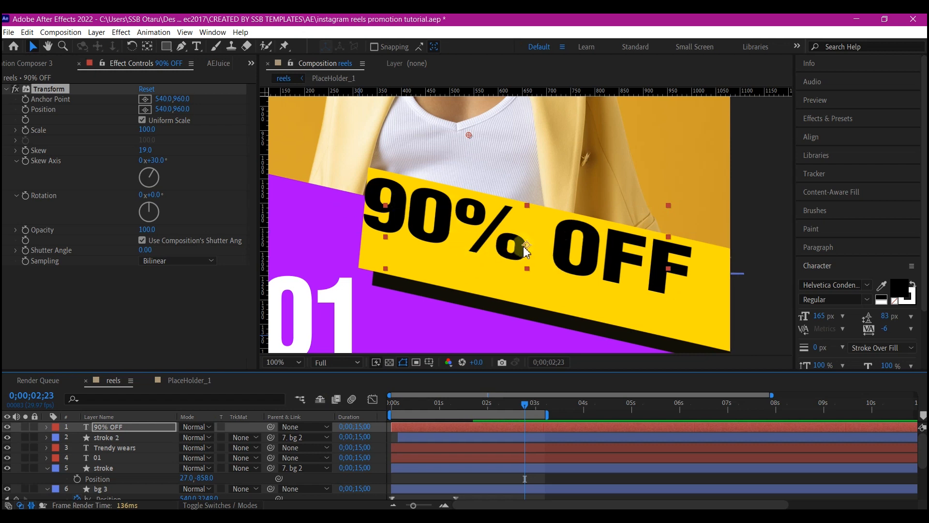
- Position the skewed "90% OFF" text inside the yellow bar and set its font size to 140 px
drag(527, 243, 552, 266)
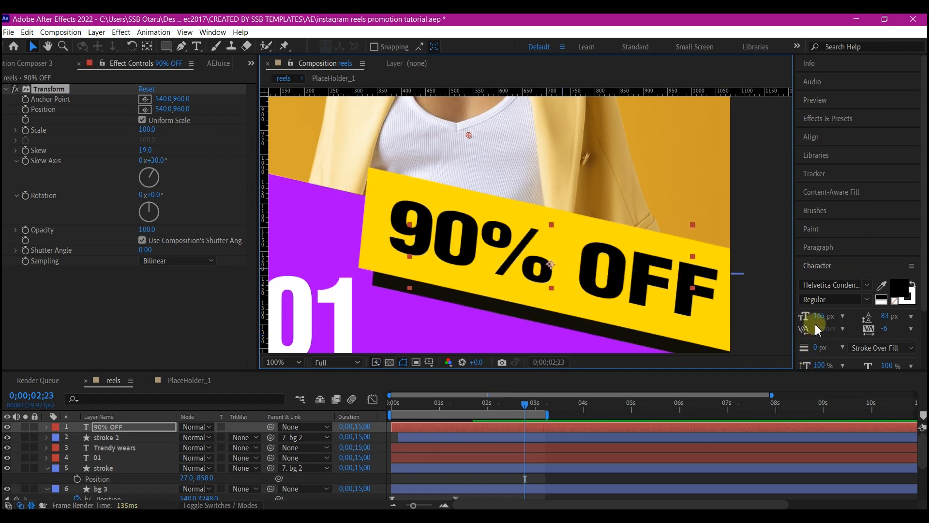
drag(825, 320, 813, 320)
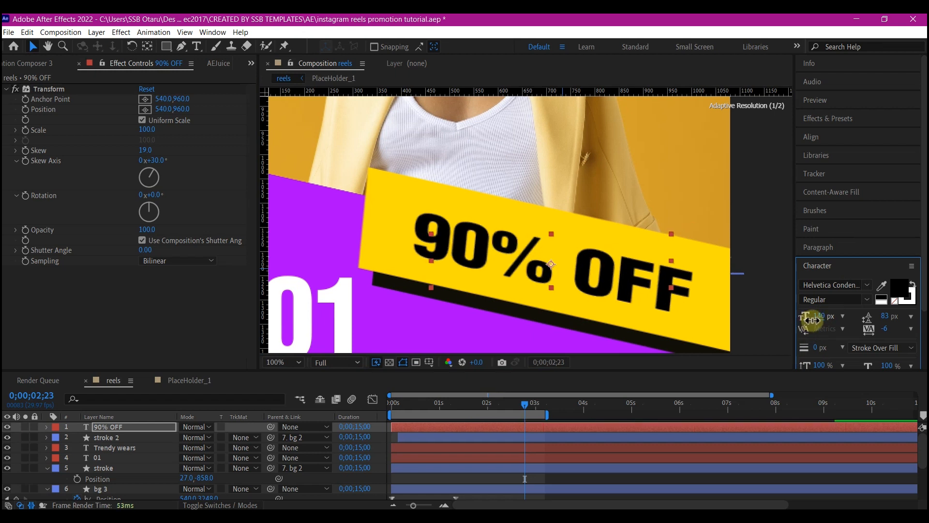
- Set the opacity of the "01" text layer to 50%
click(97, 459)
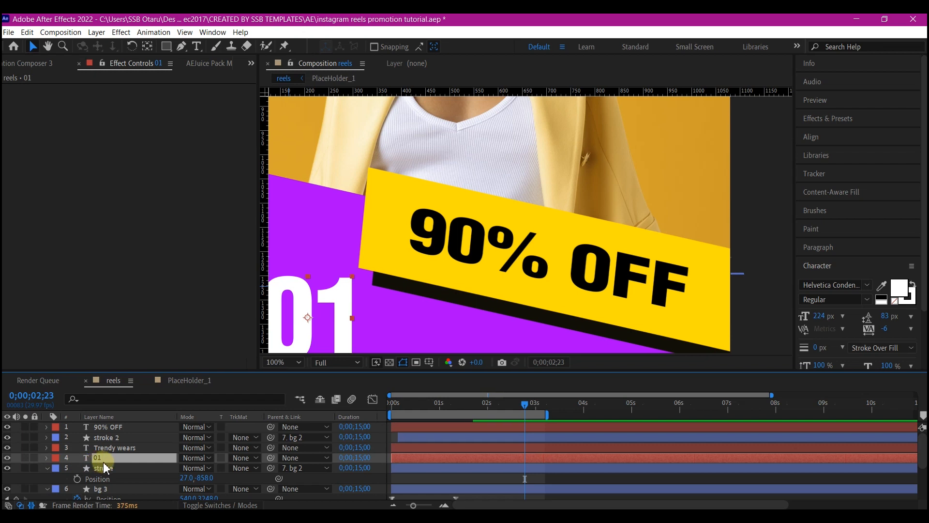
key(space)
drag(378, 319, 425, 286)
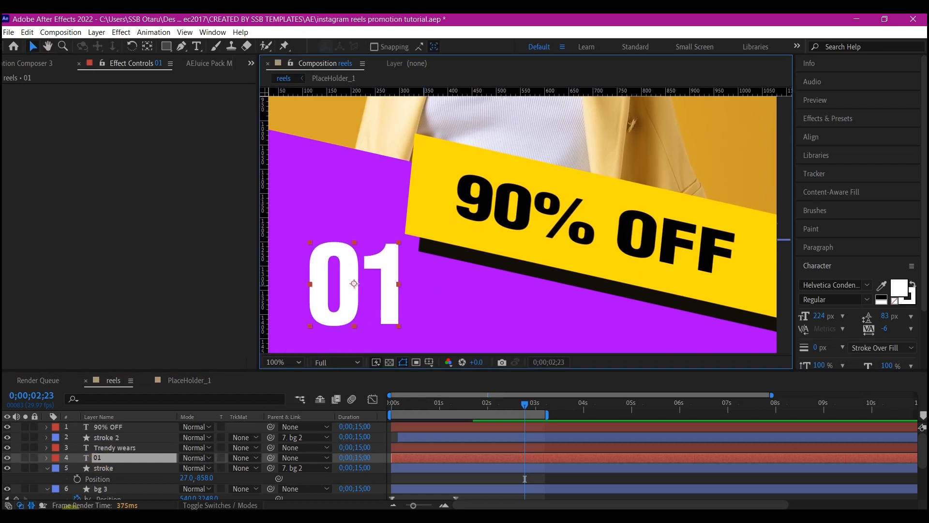
key(t)
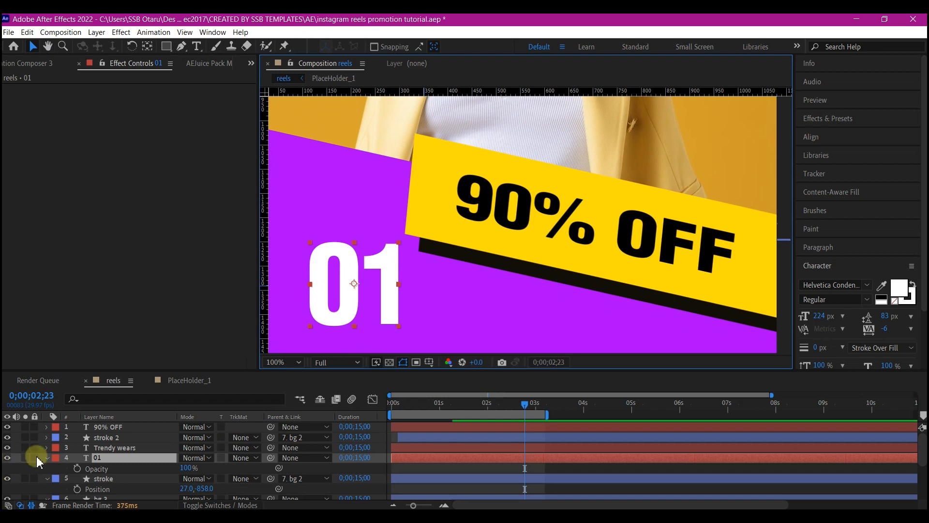
click(186, 467)
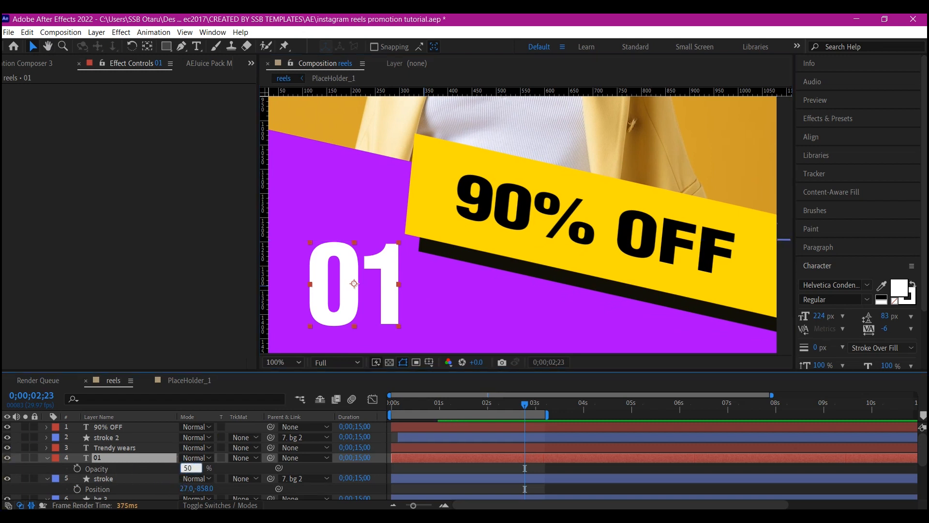
key(Return)
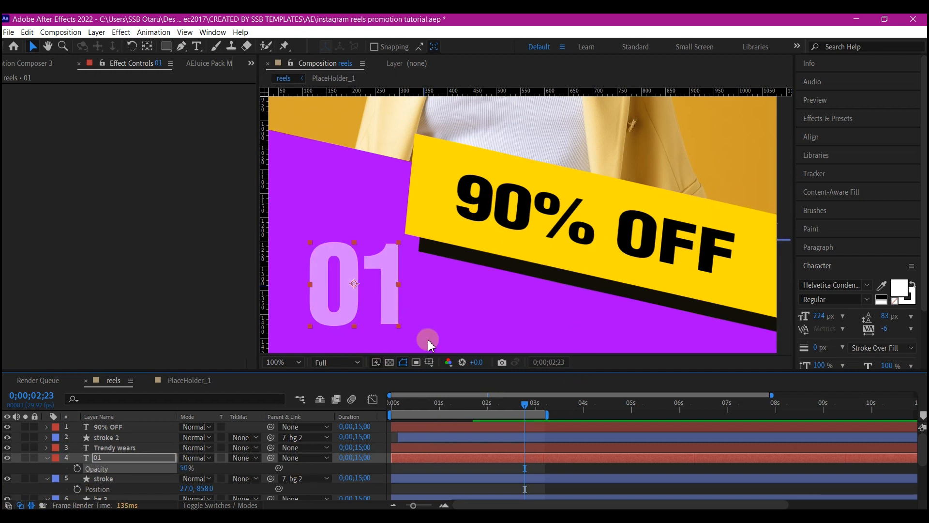
- Move the "90% OFF" and "stroke 2" layers below "01", and place a duplicate of "stroke 2" directly above "90% OFF"
click(471, 194)
drag(116, 435, 107, 466)
click(111, 460)
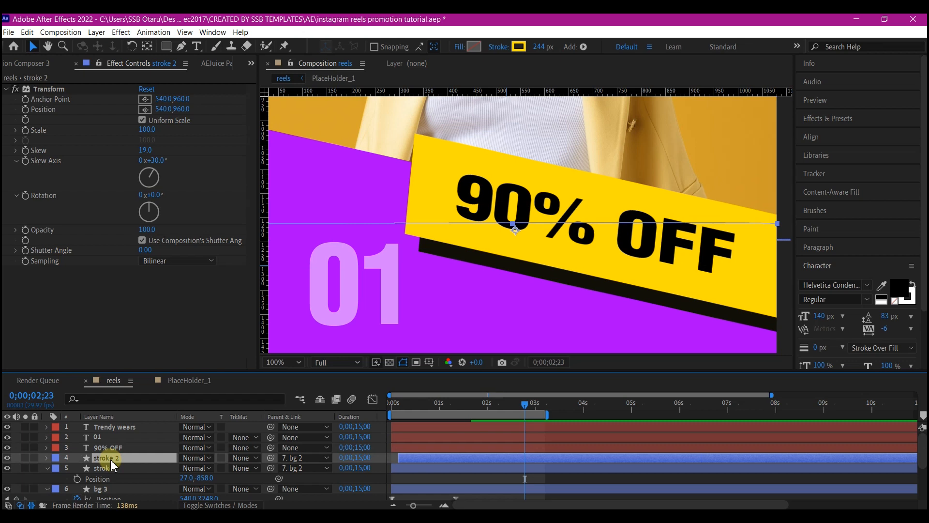
key(ctrl+d)
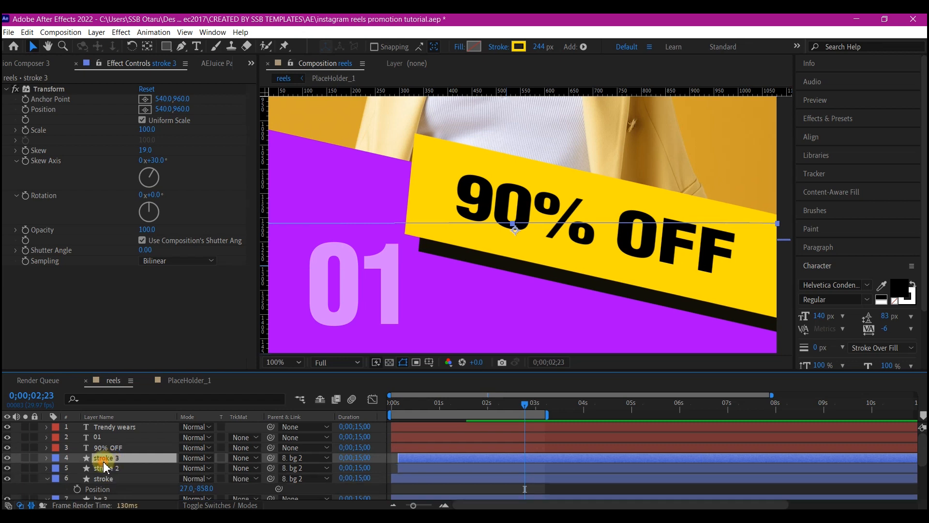
drag(105, 458, 101, 444)
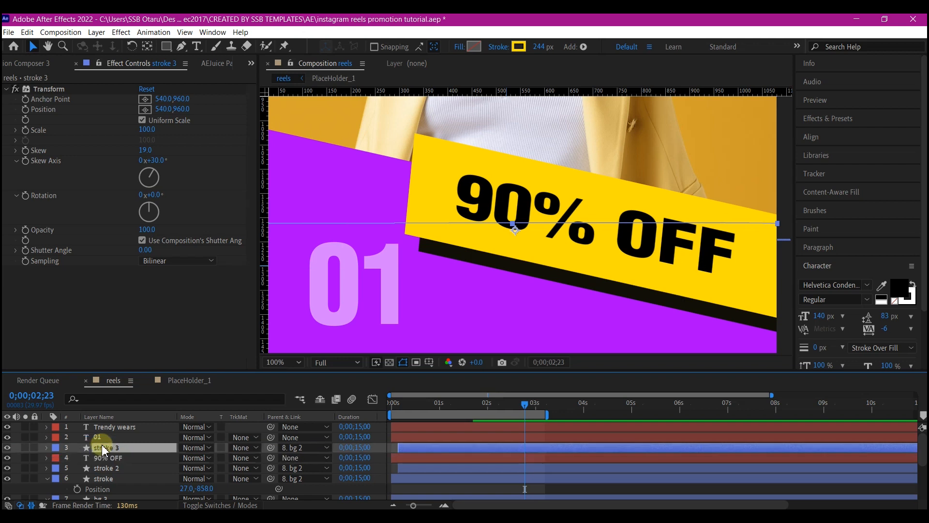
- Set the "90% OFF" layer's track matte to Alpha using the duplicated stroke above it, and scrub through the reveal
click(244, 448)
click(253, 398)
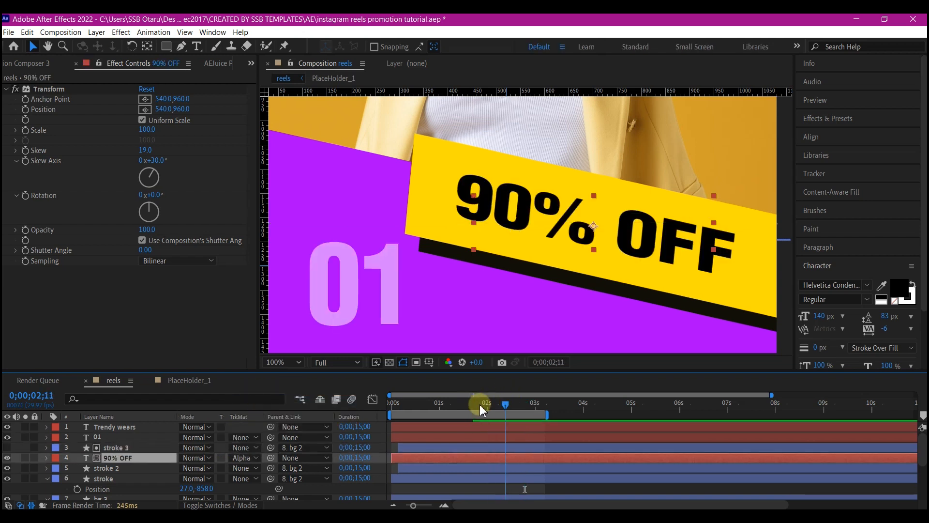
mouse_move(477, 406)
mouse_down()
mouse_move(404, 417)
mouse_move(472, 406)
mouse_up()
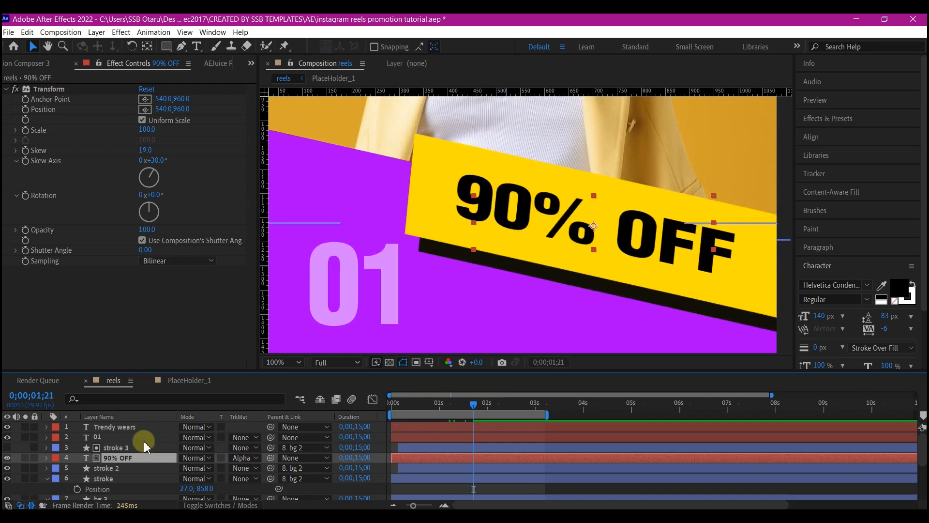
- Shift the "stroke 3" matte layer slightly later than "stroke 2" on the timeline and scrub through the discount text reveal
click(122, 447)
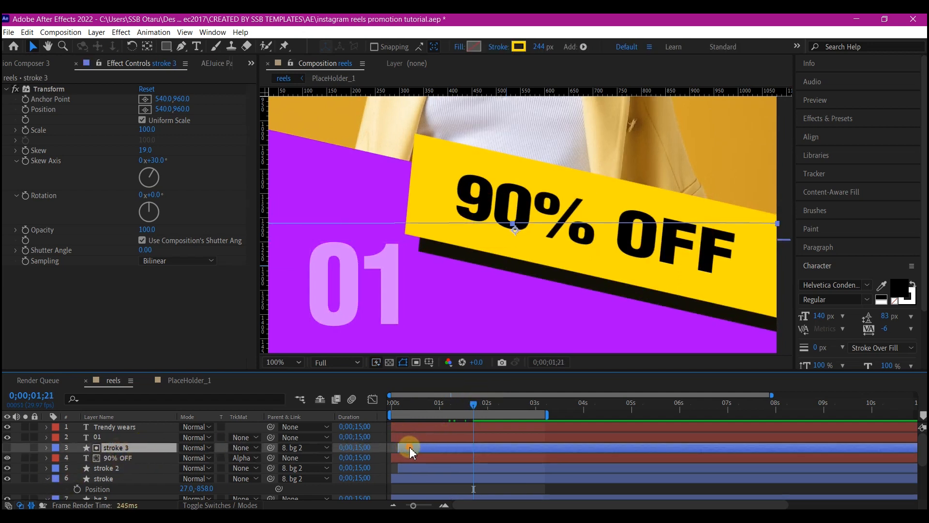
drag(410, 446, 424, 448)
drag(405, 405, 477, 422)
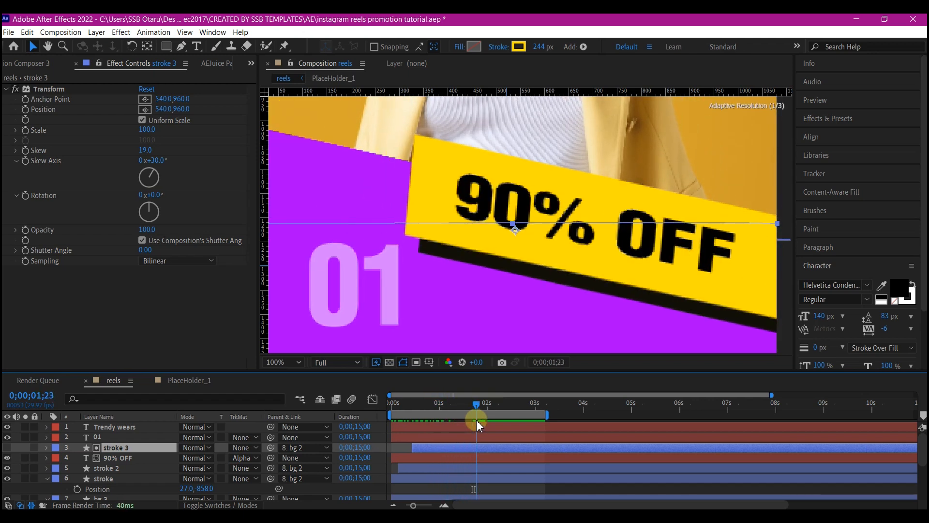
- Apply the 3D Basic Position Z Cascade text preset to the "Trendy wears" layer at 0;00;00;22
click(275, 362)
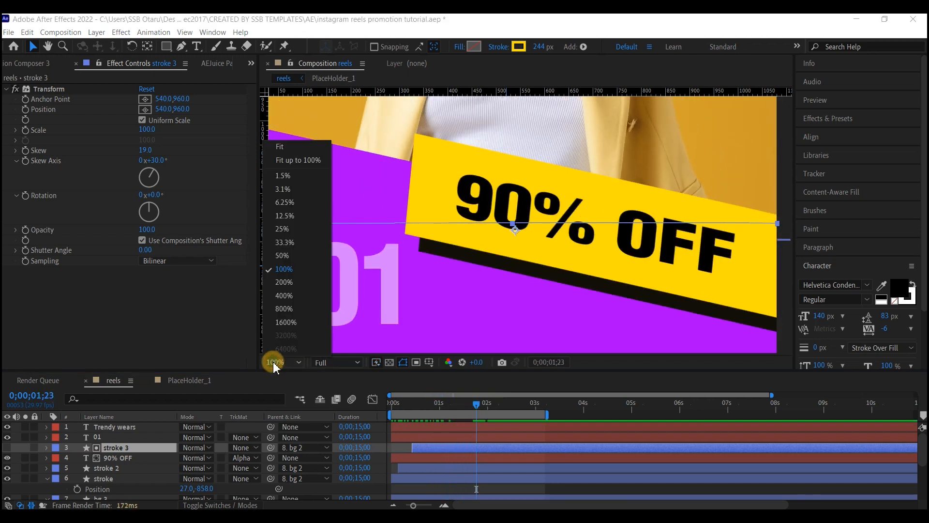
click(292, 151)
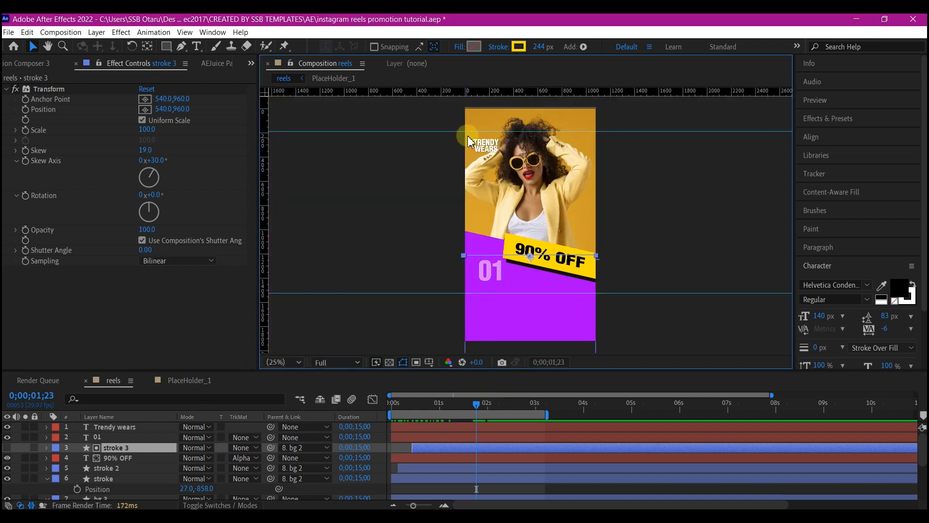
click(108, 428)
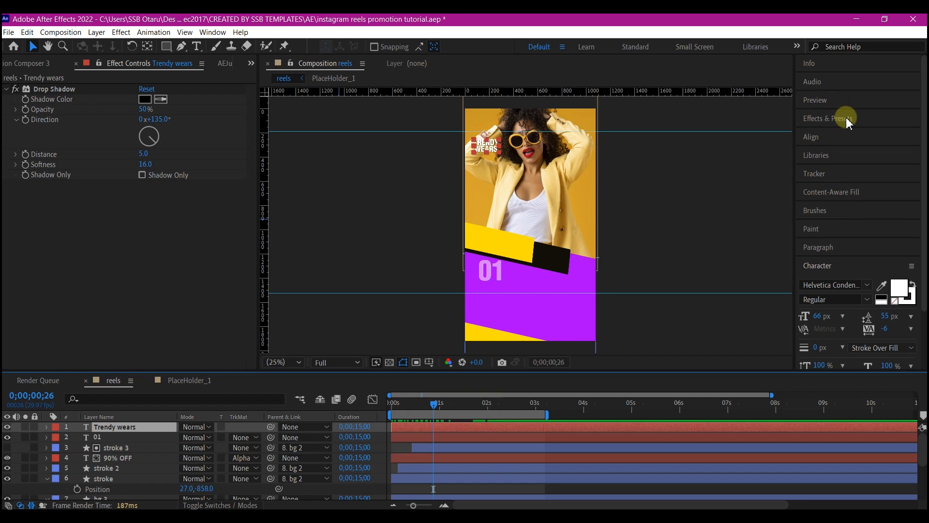
click(842, 119)
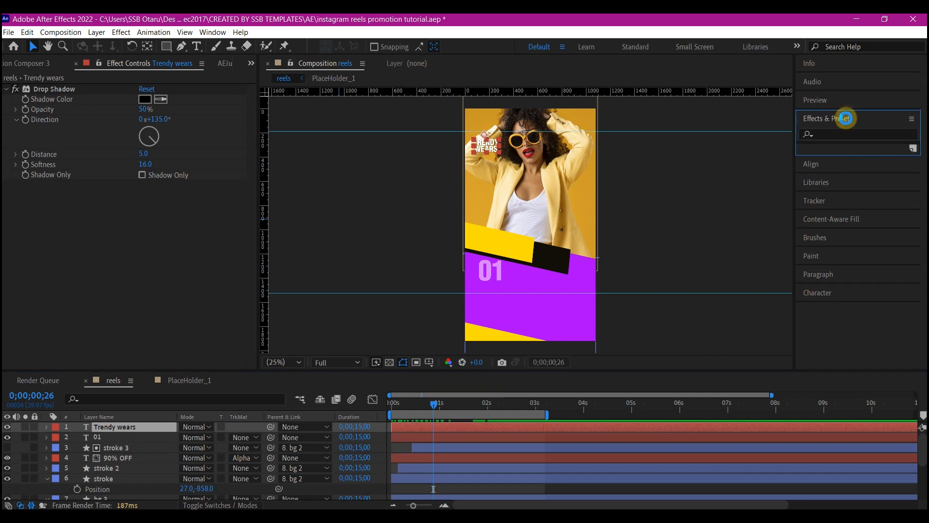
click(835, 134)
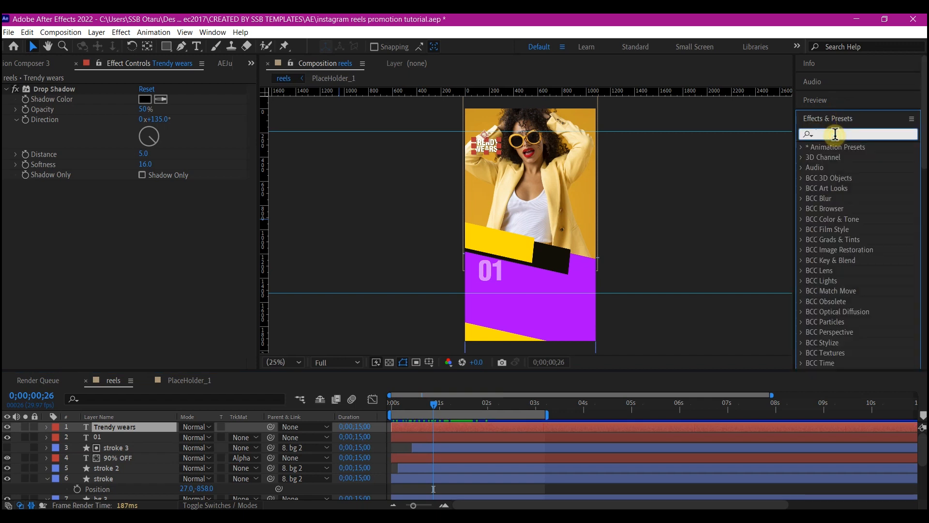
text(ba)
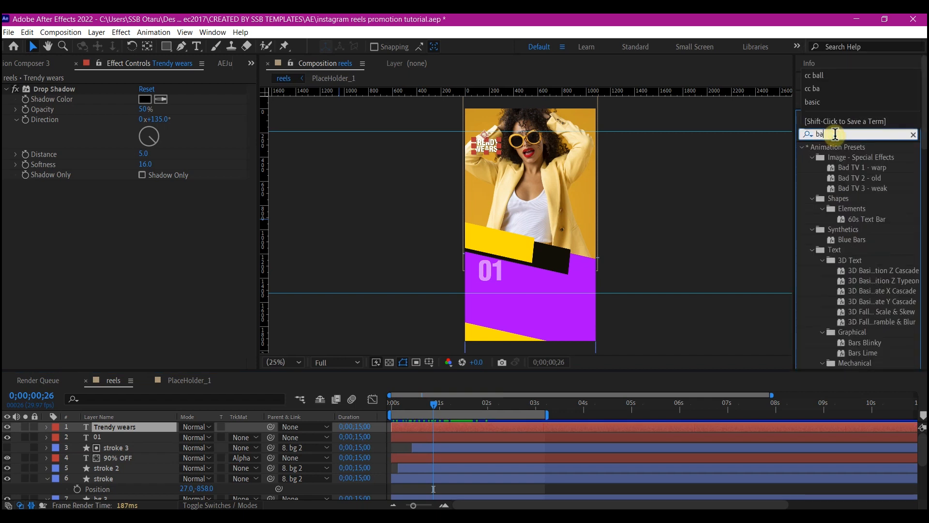
text(sic)
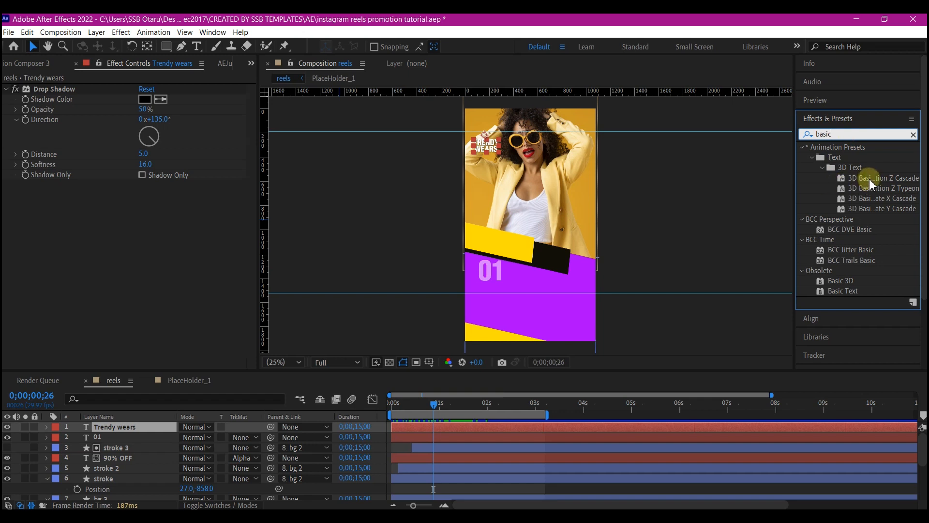
drag(870, 183, 428, 411)
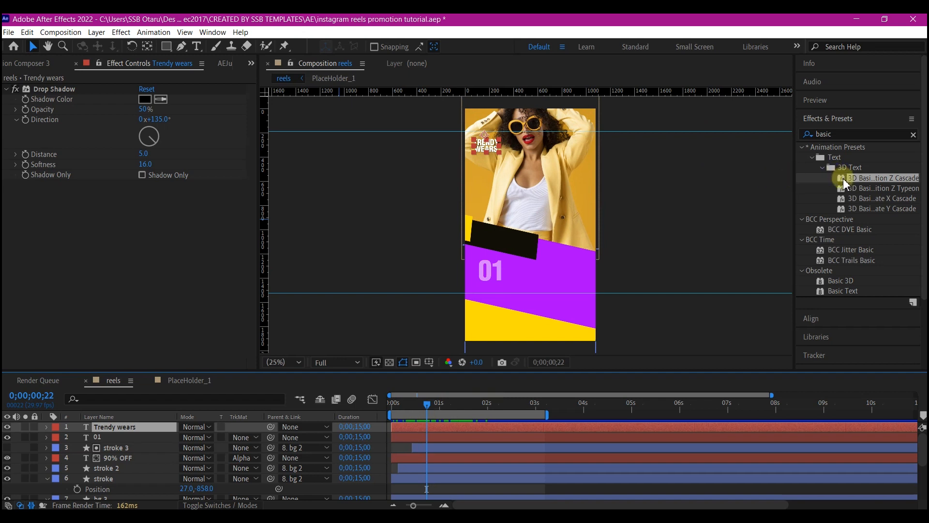
drag(844, 183, 469, 428)
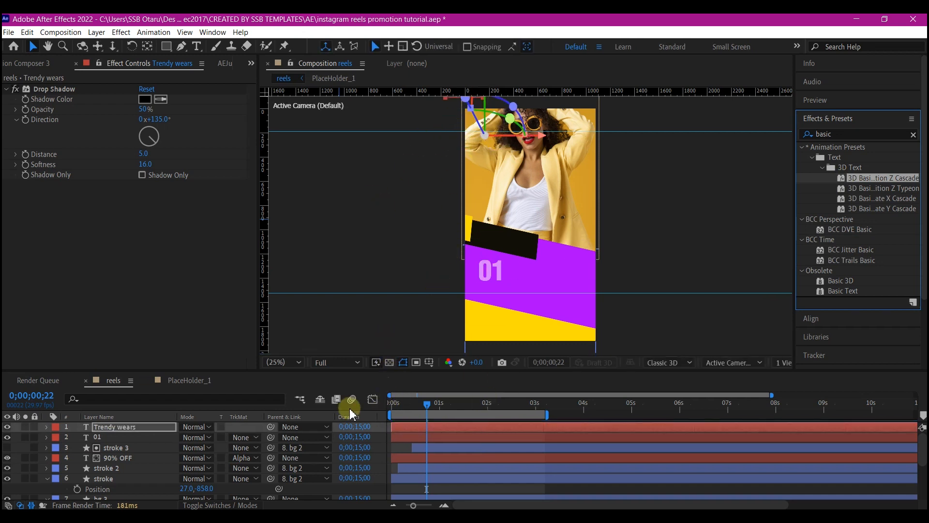
- Speed up the "Trendy wears" text animation by moving its last Offset keyframe to about 1.4 seconds, and preview it
click(454, 425)
key(u)
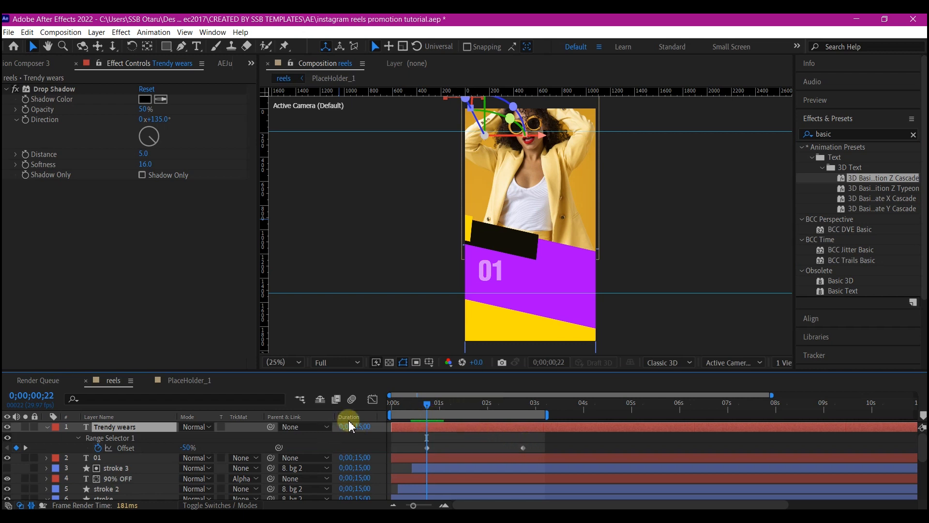
key(space)
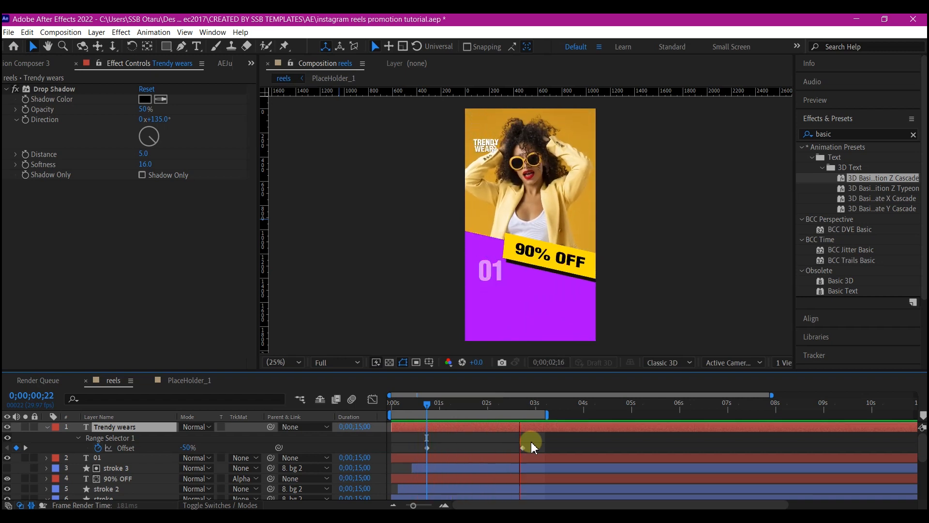
key(space)
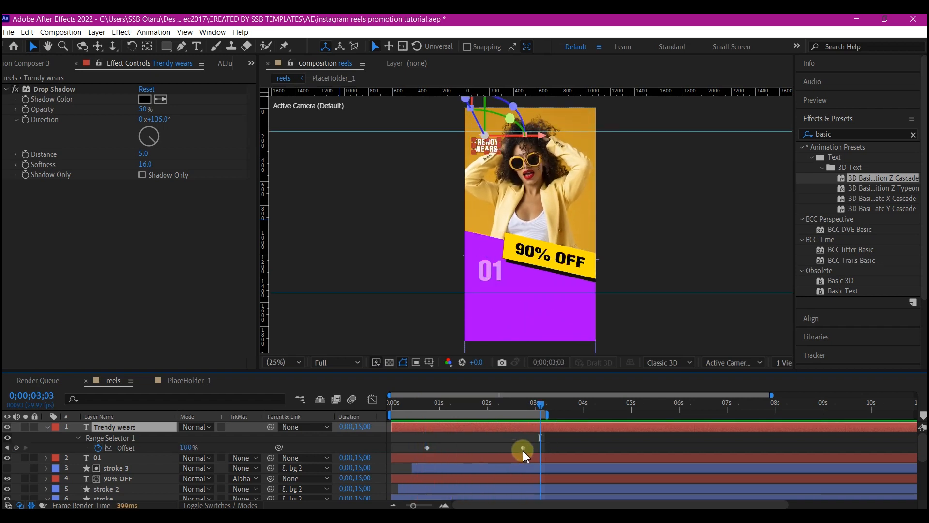
drag(523, 450, 457, 455)
drag(402, 404, 383, 413)
key(space)
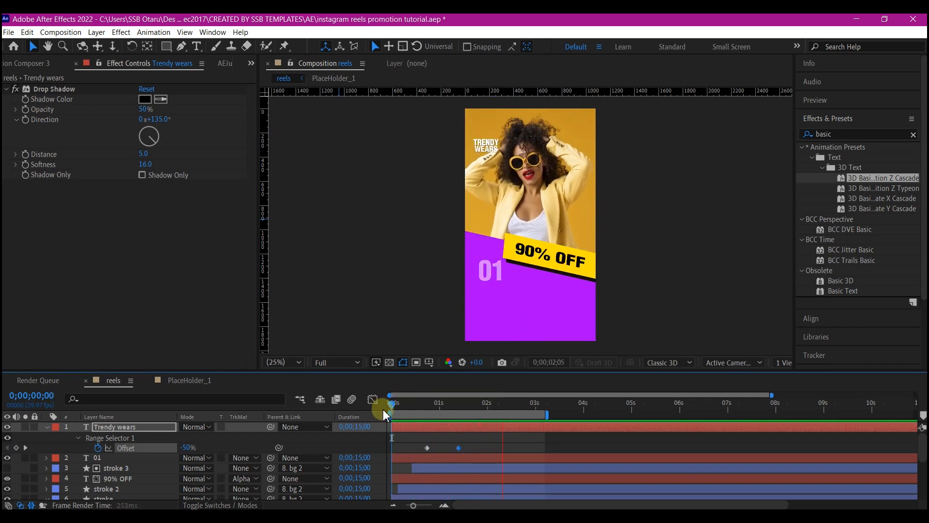
click(463, 450)
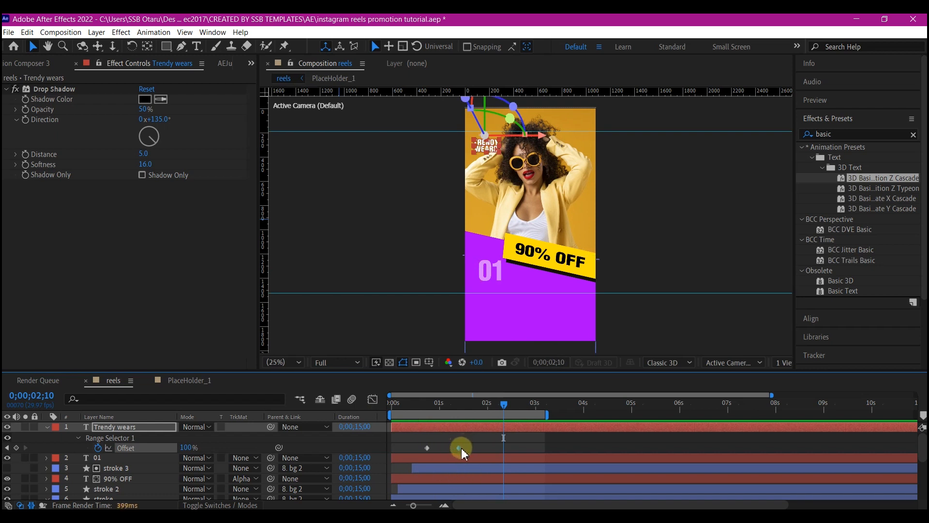
- Apply the 3D Basic Rotate Y Cascade preset to the "01" layer, shift its Offset keyframes to about 0.8 and 1.5 seconds, and preview
click(99, 457)
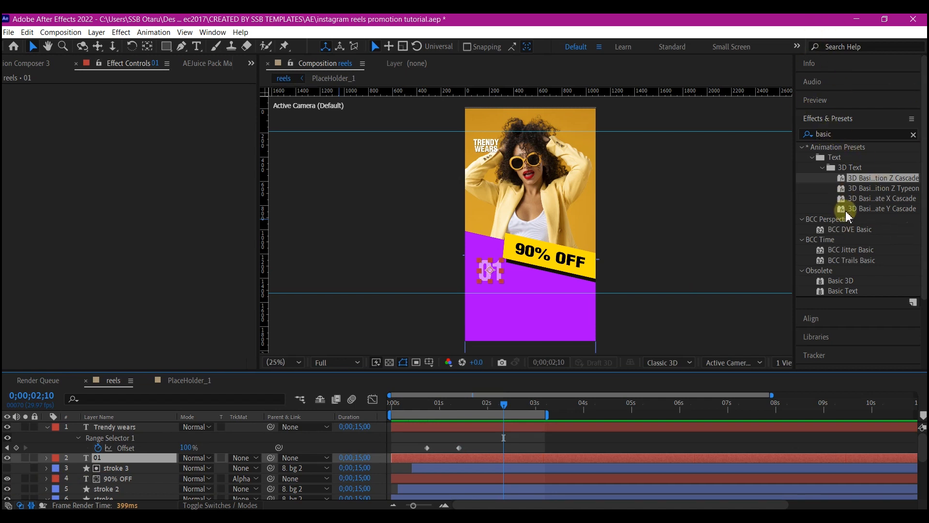
drag(851, 216, 446, 463)
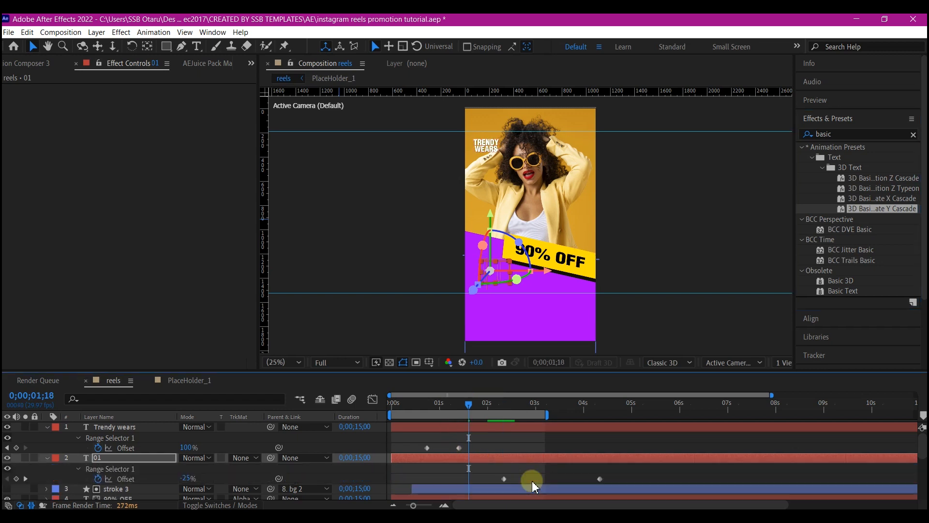
drag(615, 470, 486, 486)
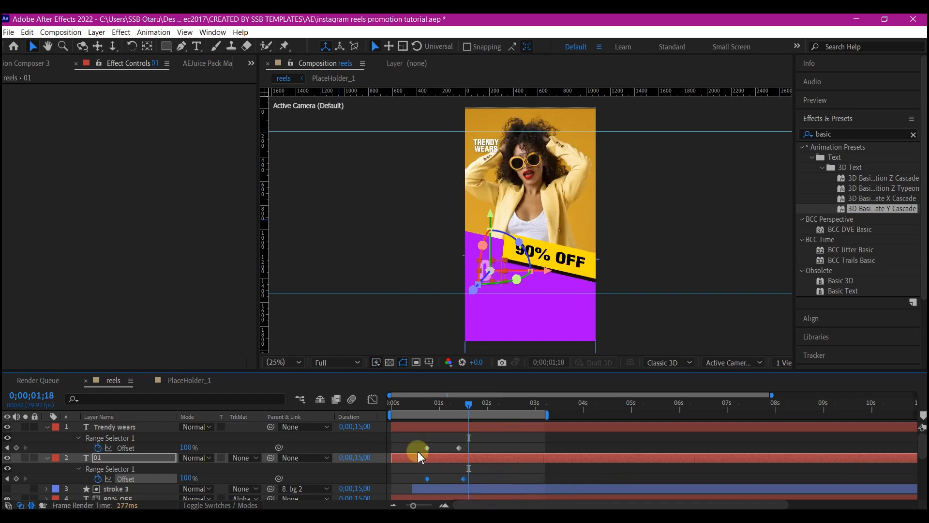
key(space)
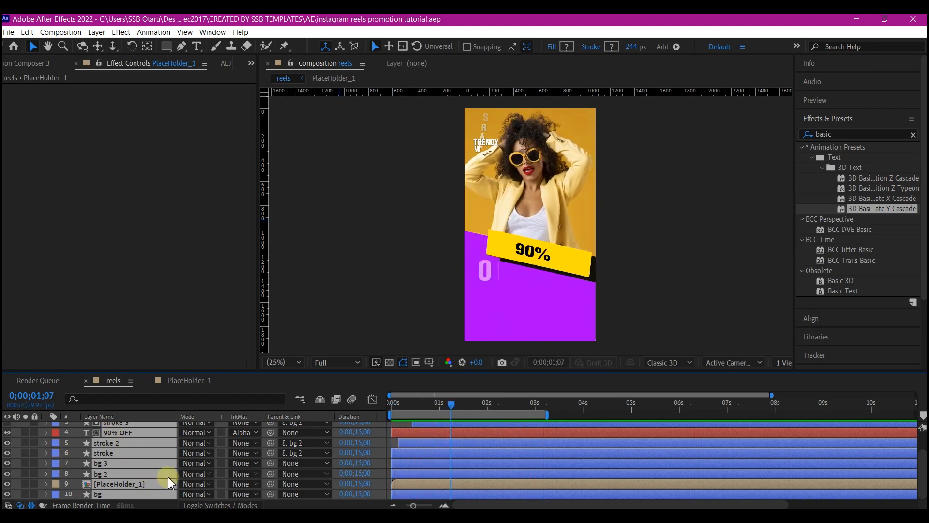
key(space)
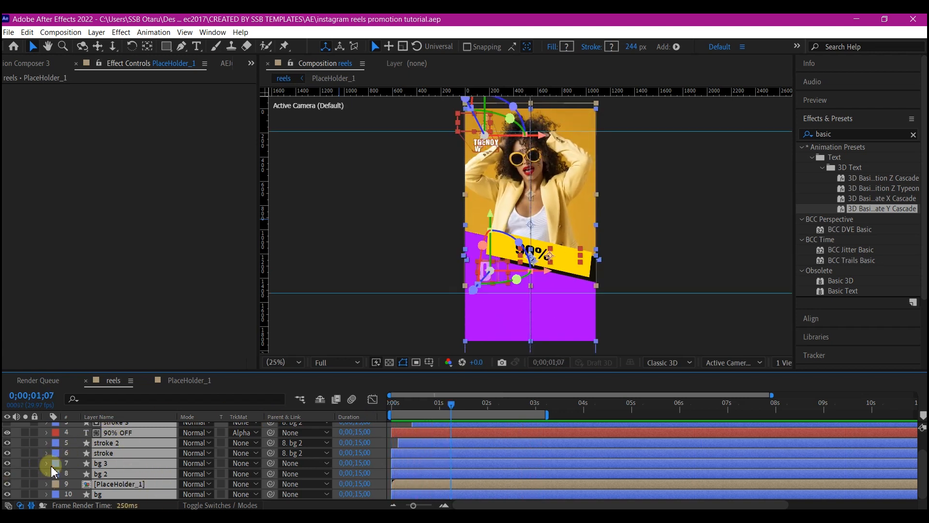
- Pre-compose all layers except the bottom "bg" layer into a new composition named SLIDE_1
ctrl+click(117, 495)
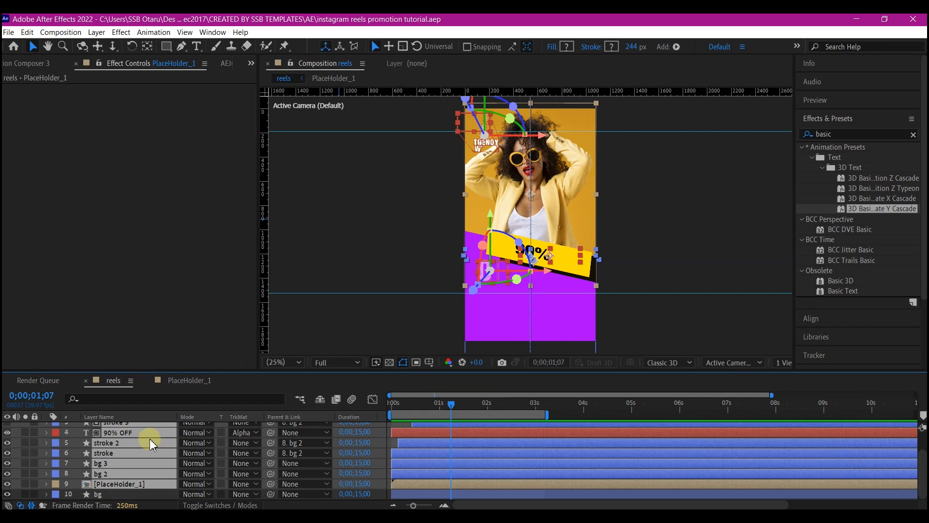
key(ctrl+shift+c)
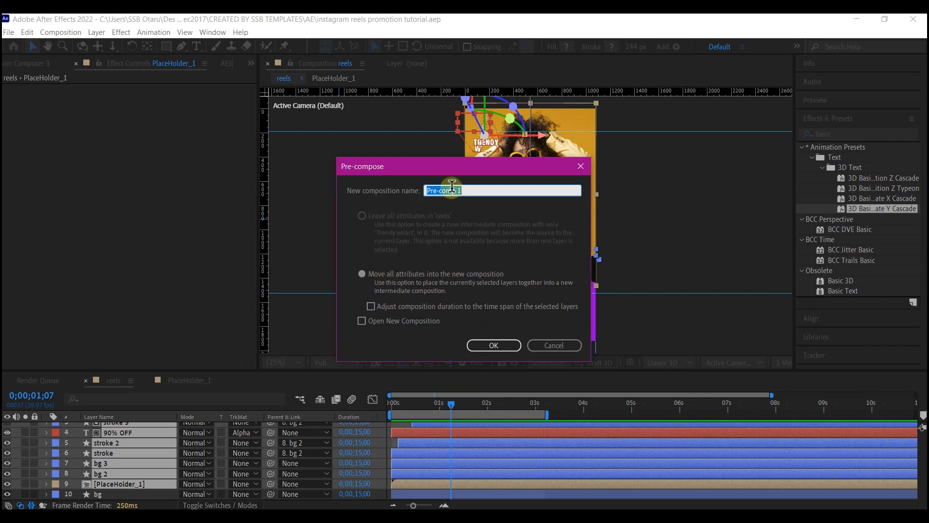
text(SLIDE_1)
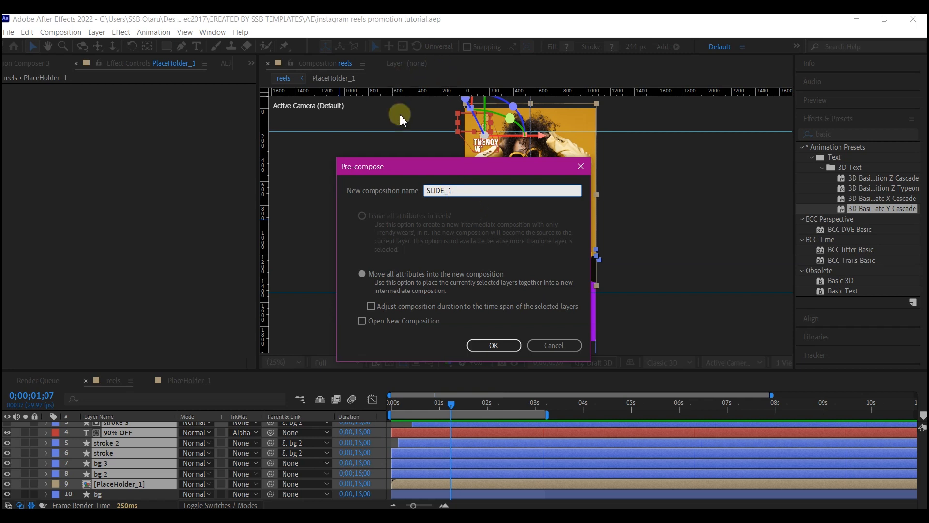
click(498, 345)
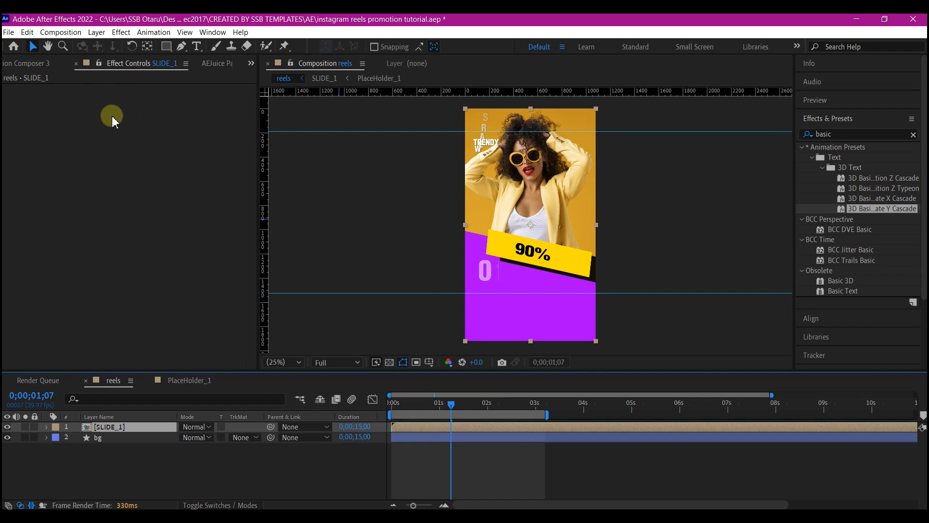
- Create a project folder named "slides" and move the SLIDE_1 composition into it
click(251, 64)
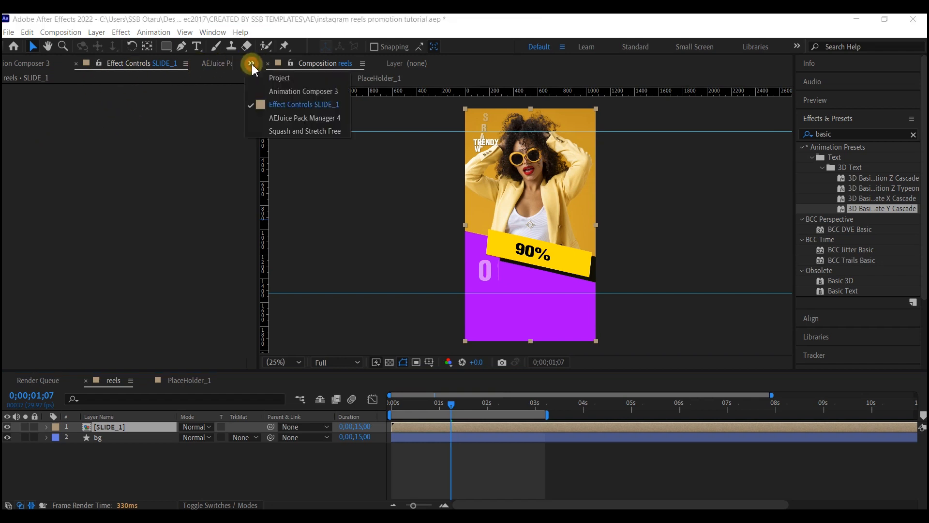
click(287, 78)
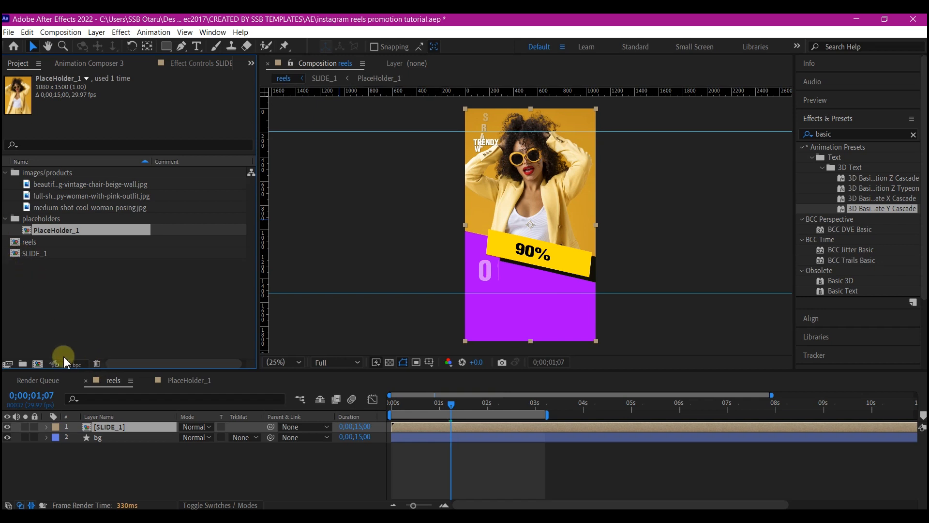
click(22, 363)
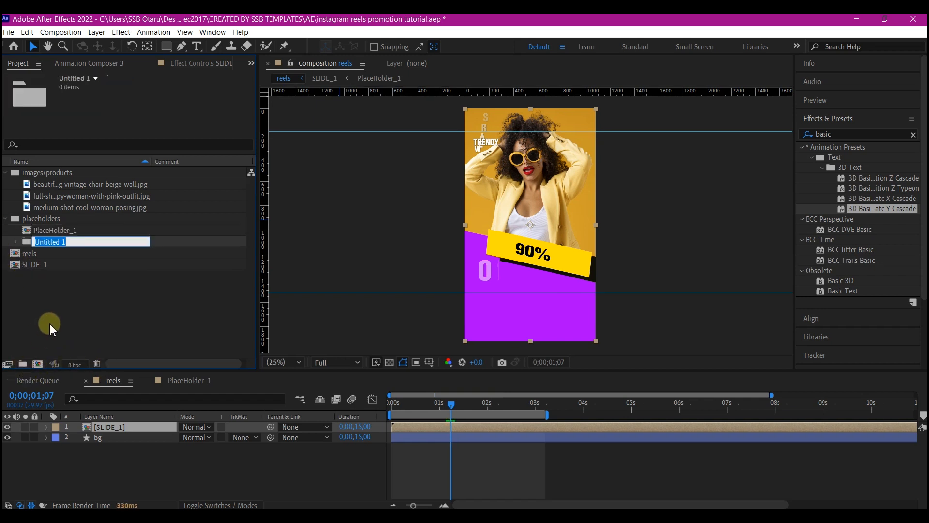
click(35, 274)
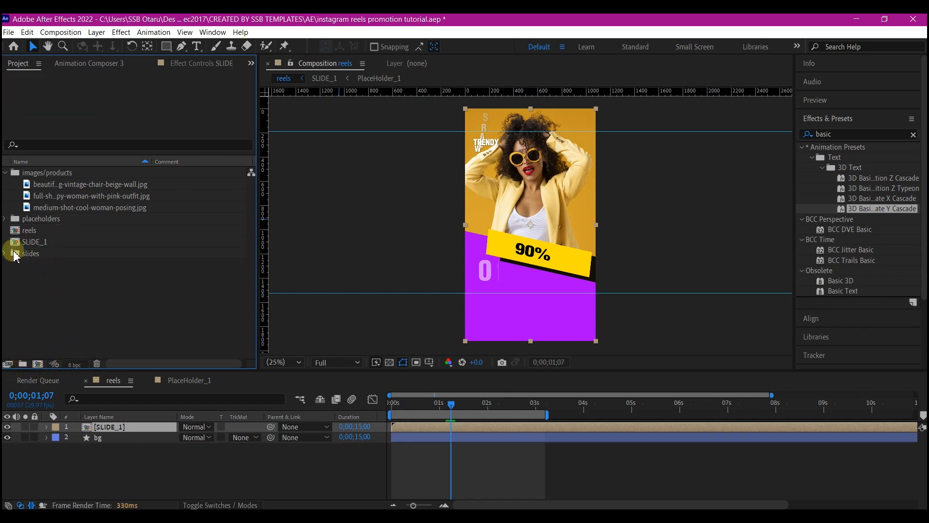
drag(30, 242, 41, 260)
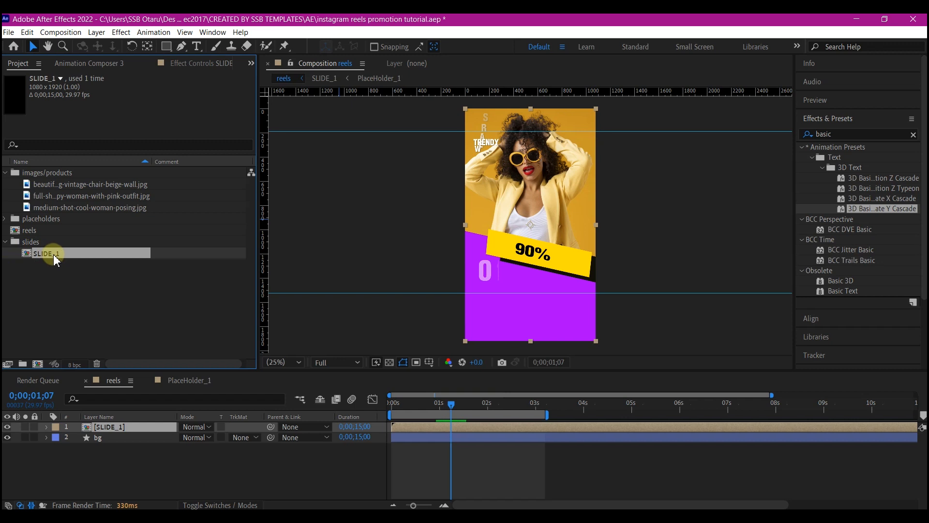
- Duplicate SLIDE_1 in the project as SLIDE_2 and SLIDE_3, and extend the reels work area to the full 15 seconds
key(ctrl+d)
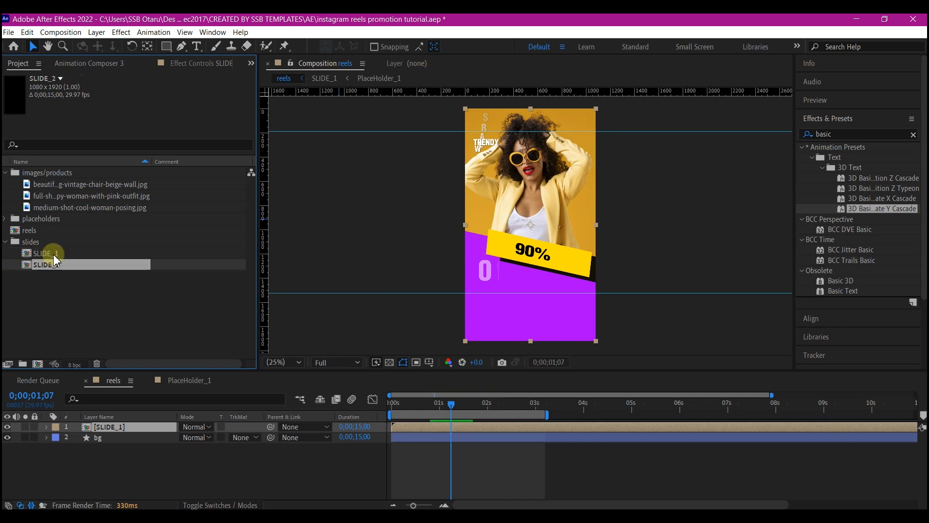
key(ctrl+d)
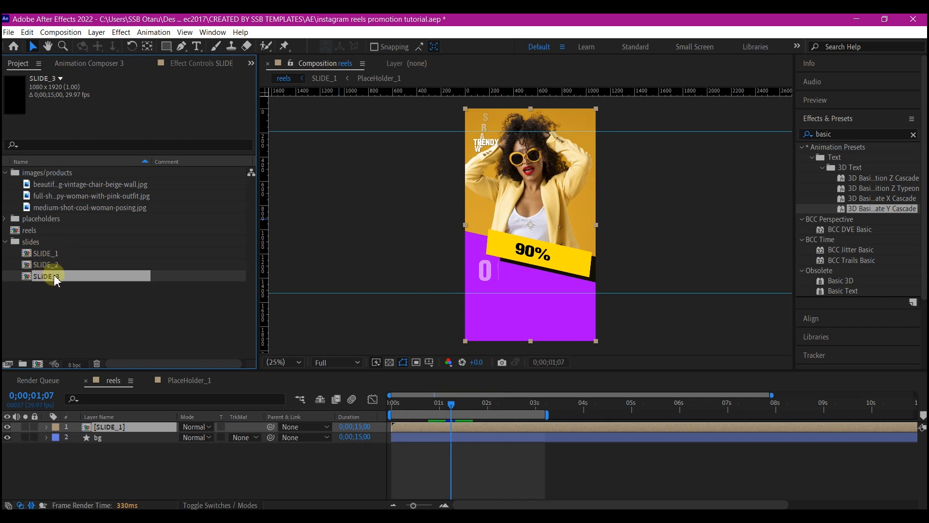
click(550, 413)
drag(549, 413, 922, 406)
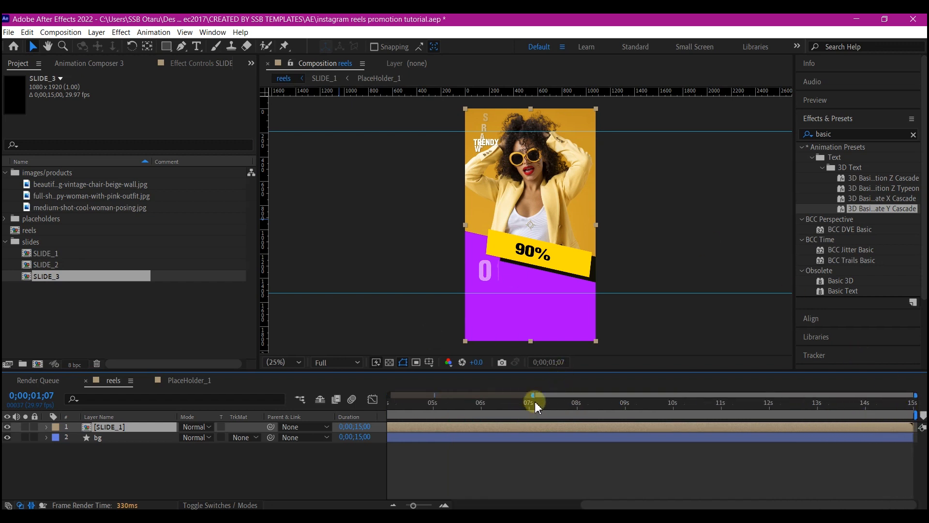
drag(532, 394, 280, 387)
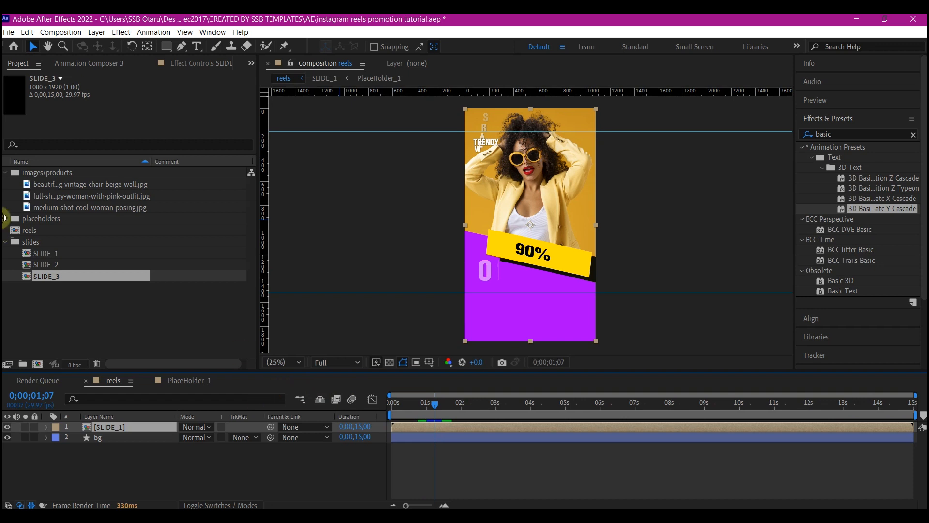
- Add SLIDE_2 starting at about 3 seconds and SLIDE_3 above it at about 6 seconds in the reels timeline, and scrub the first transition
drag(44, 269, 514, 420)
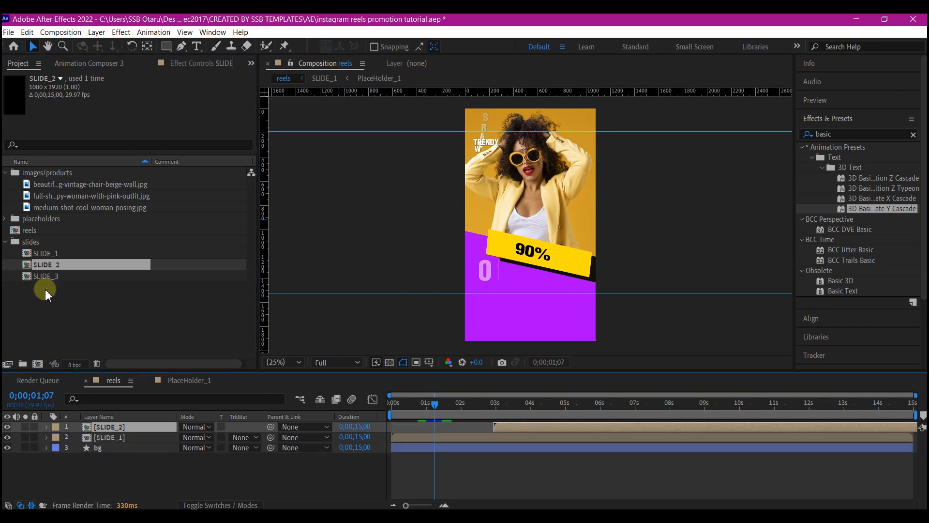
click(36, 276)
drag(39, 288, 99, 428)
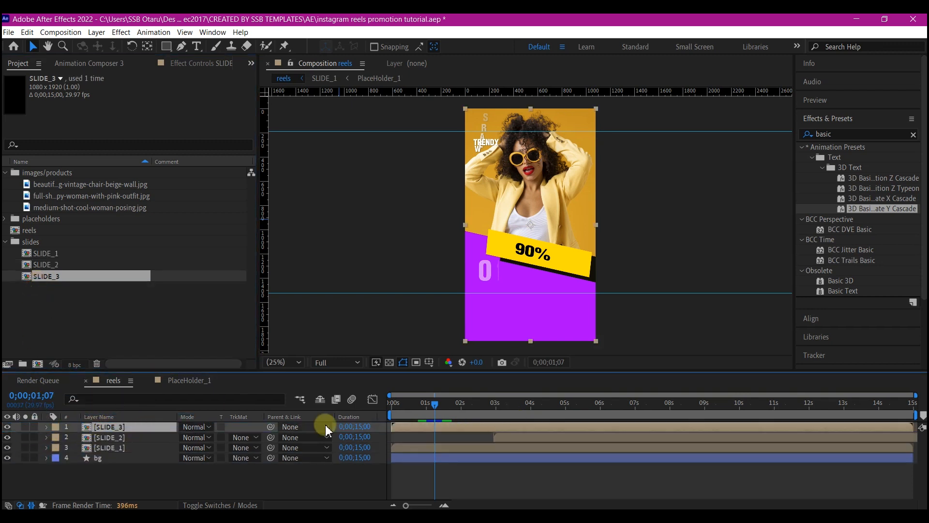
mouse_move(463, 426)
mouse_down()
mouse_move(591, 427)
mouse_move(649, 444)
mouse_move(672, 438)
mouse_up()
drag(405, 401, 510, 419)
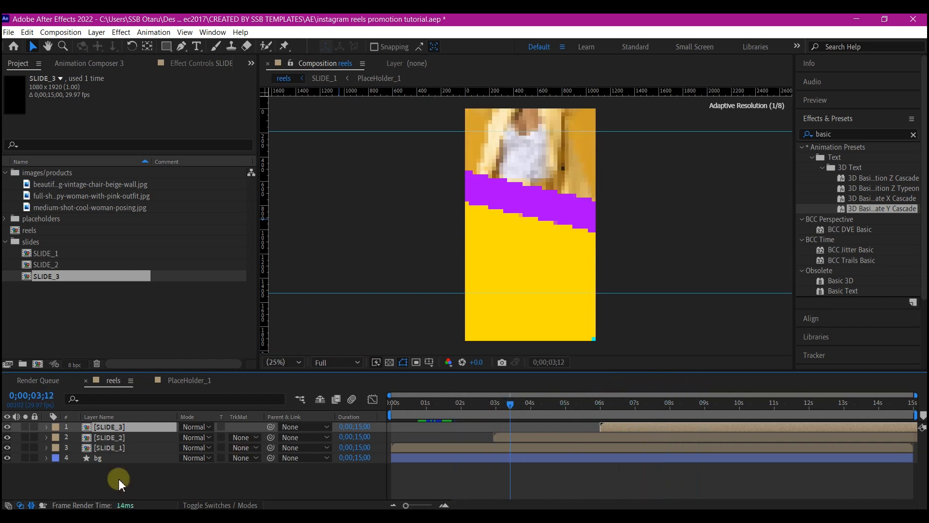
- Open SLIDE_2 to locate its photo placeholder layer, and duplicate PlaceHolder_1 in the project as PlaceHolder_2 and PlaceHolder_3
click(91, 439)
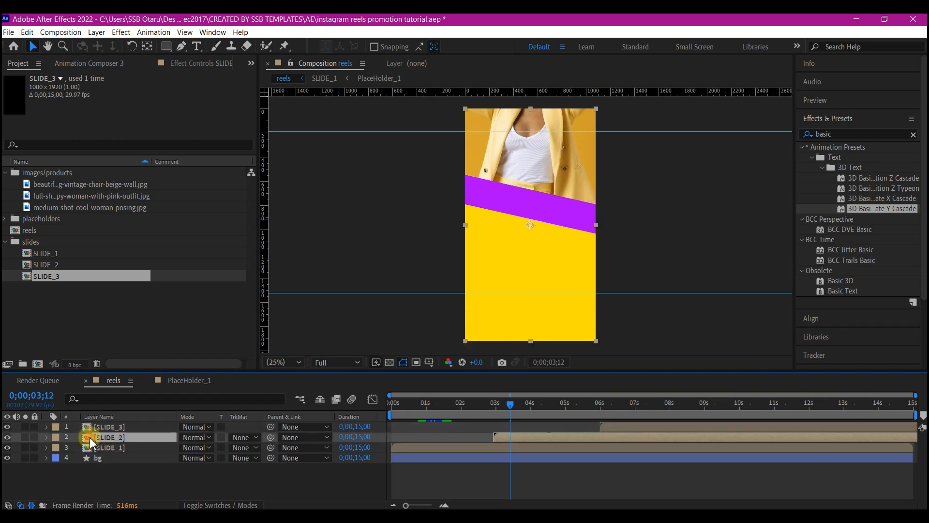
double_click(91, 439)
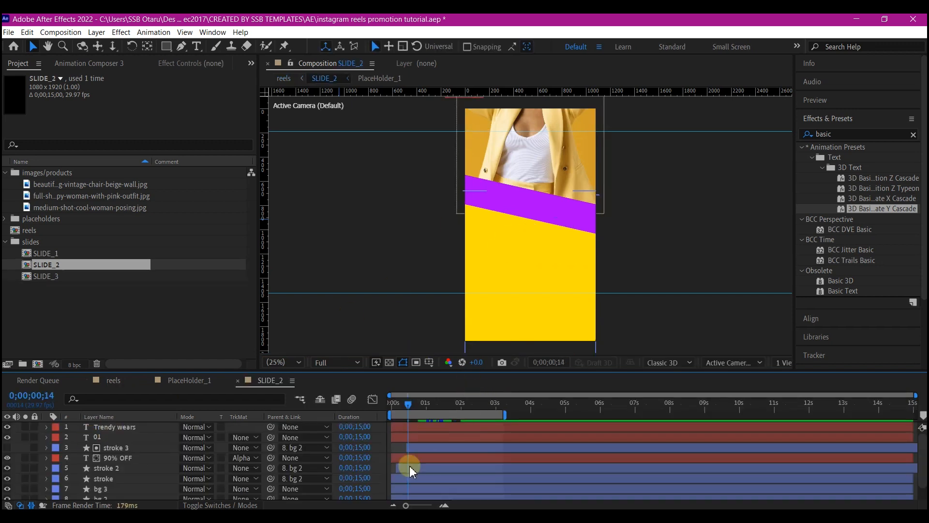
scroll(436, 473, down, 1)
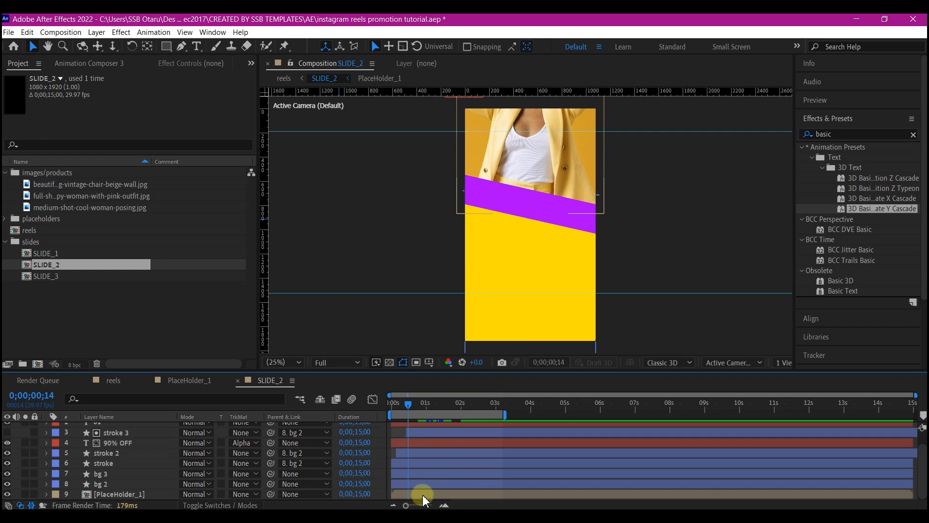
click(424, 492)
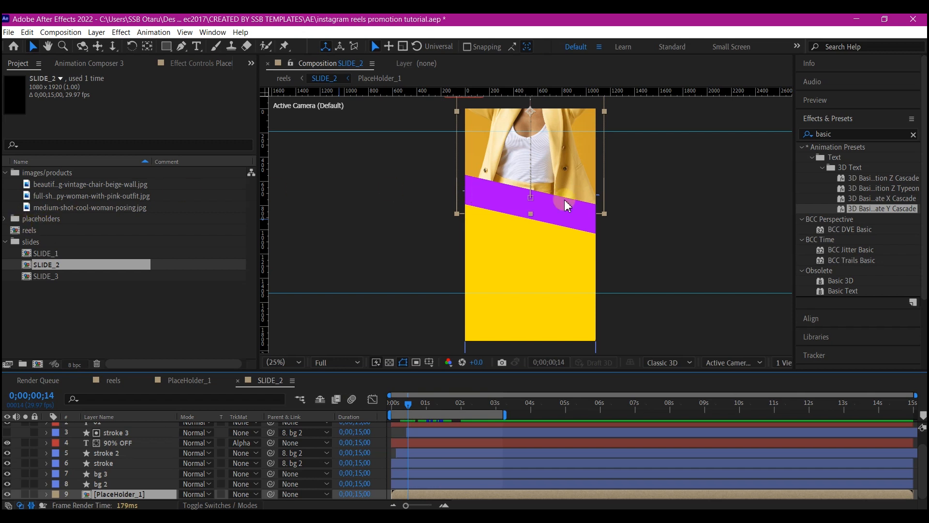
click(4, 218)
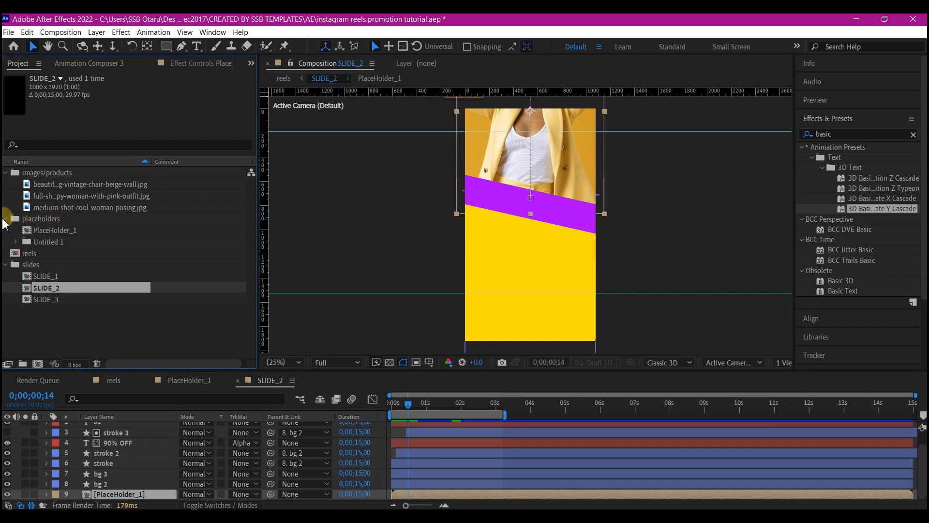
click(36, 231)
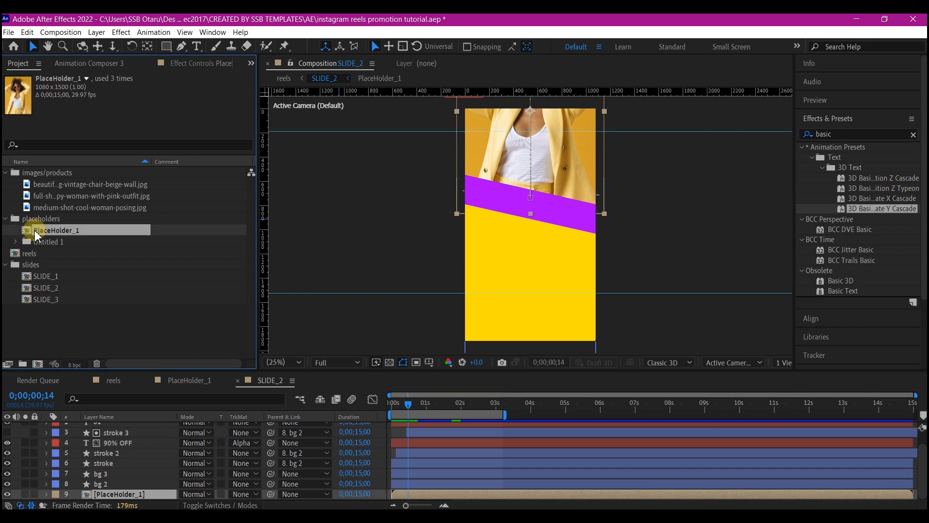
key(ctrl+d)
key(ctrl+d)
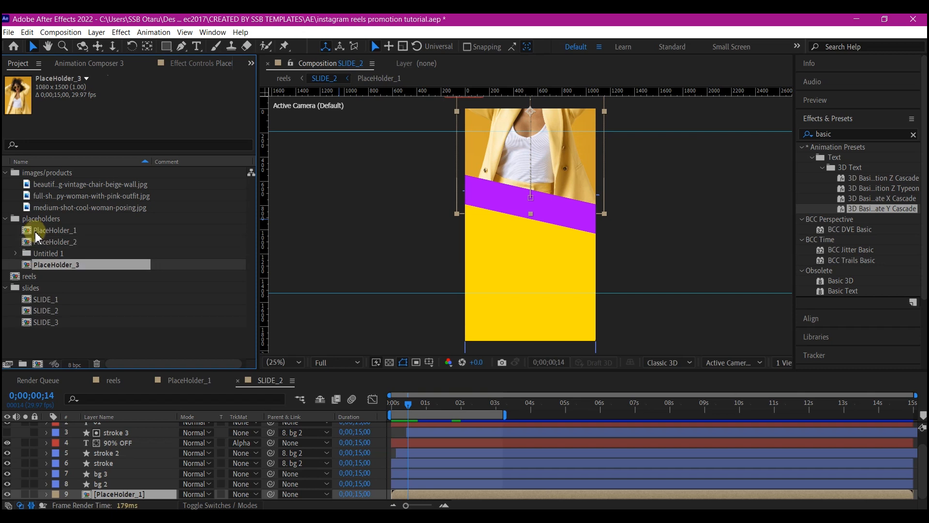
- Replace the photo in PlaceHolder_2 with full-shot-happy-woman-with-pink-outfit.jpg, framing the woman in the composition
double_click(53, 242)
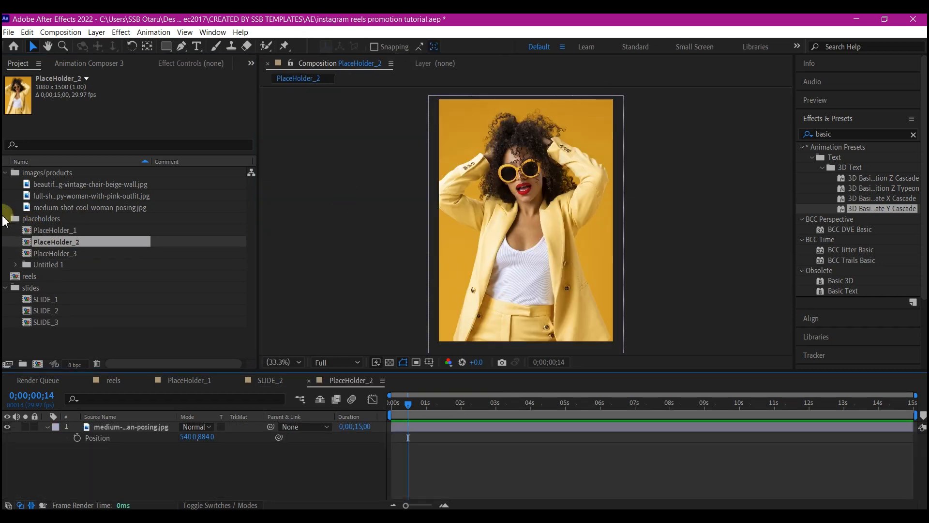
click(46, 195)
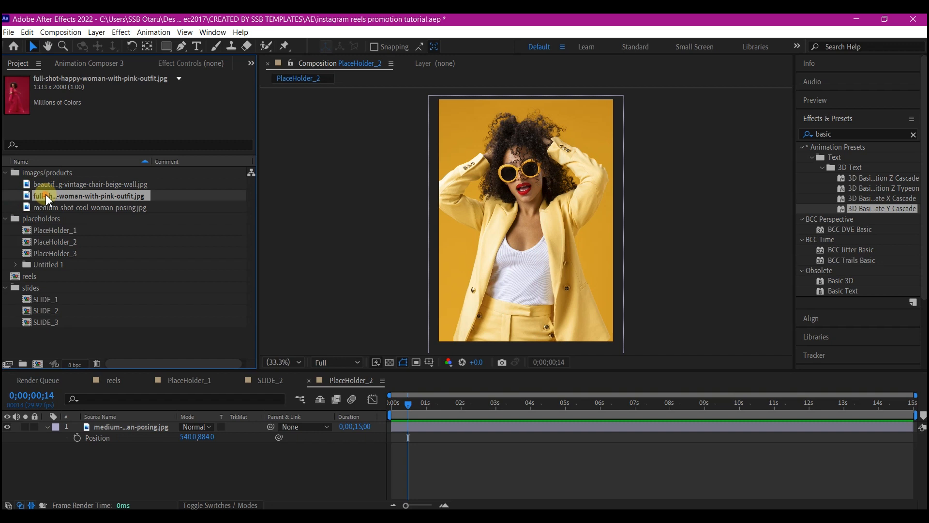
drag(48, 200, 118, 429)
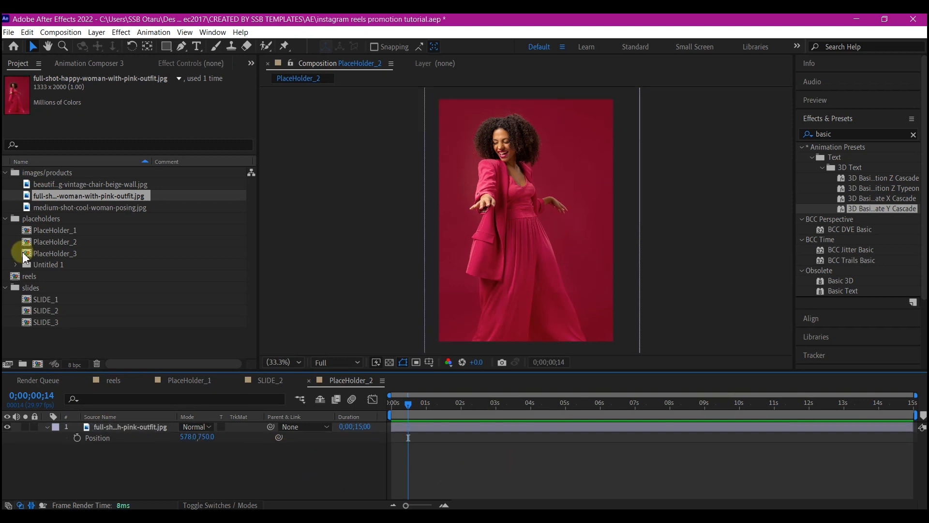
- Delete the photo in PlaceHolder_3 and add the vintage-chair-beige-wall image in its place
double_click(24, 255)
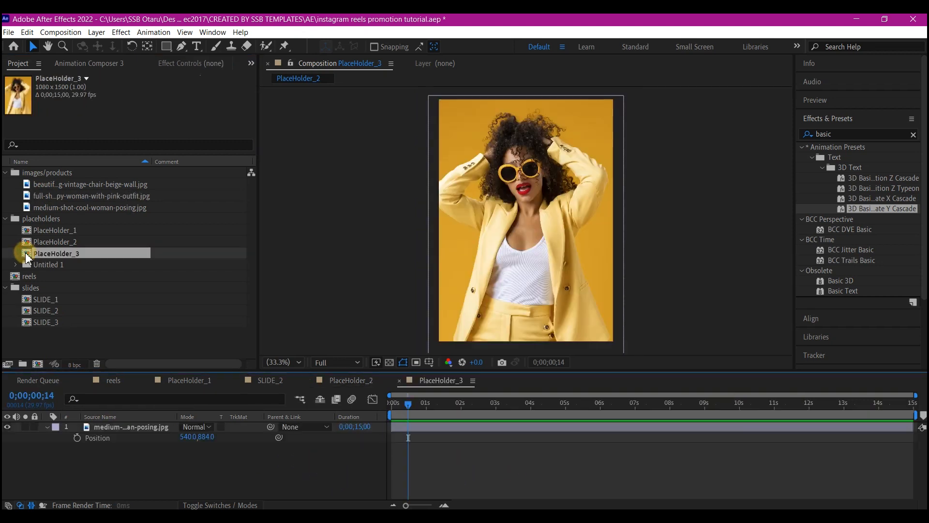
click(109, 427)
key(Delete)
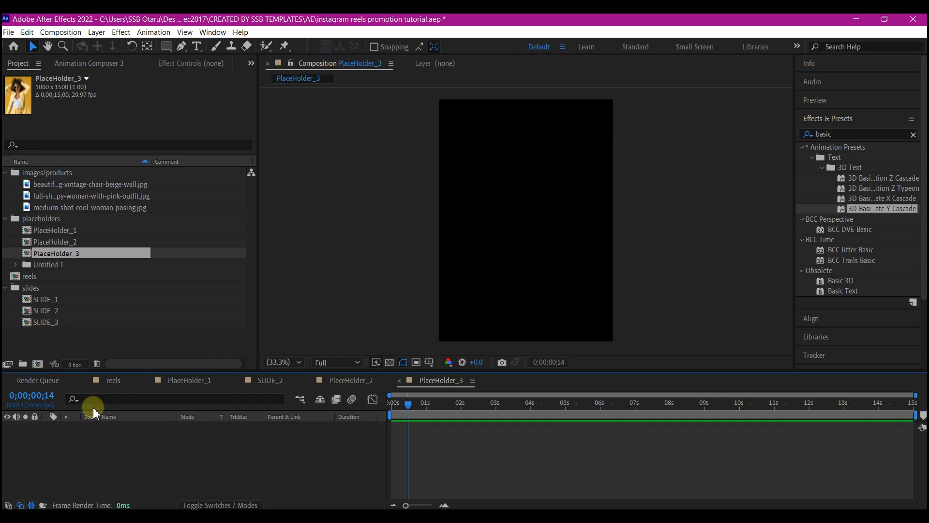
click(60, 207)
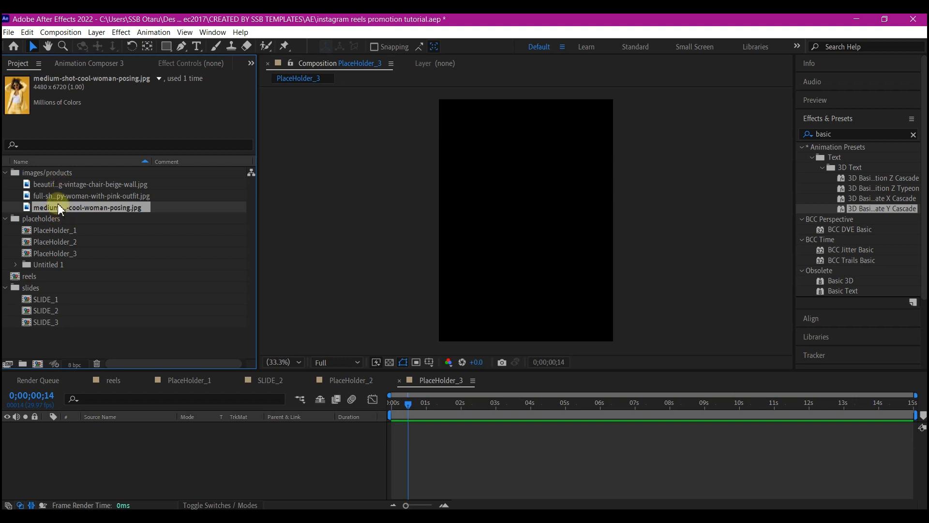
click(66, 188)
drag(66, 189, 58, 453)
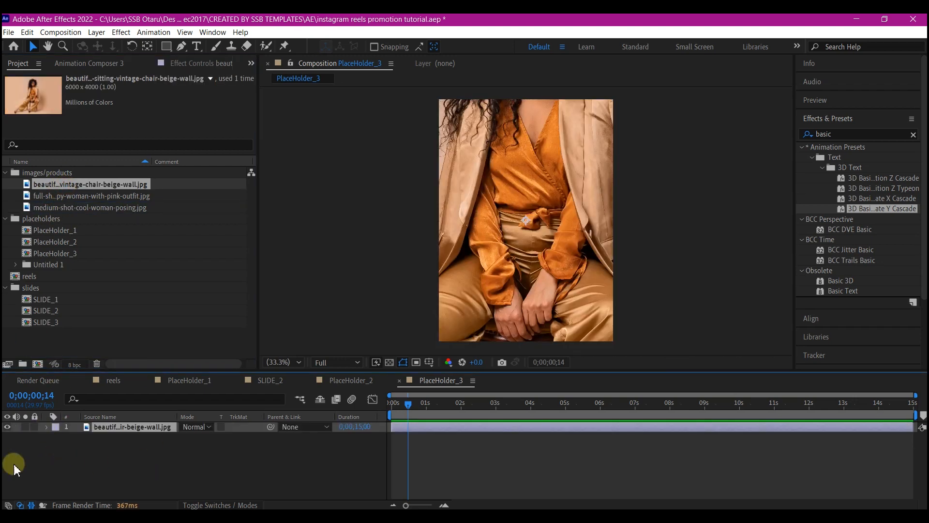
- Scale the vintage-chair photo in PlaceHolder_3 to 38% so the seated woman fits the frame
key(s)
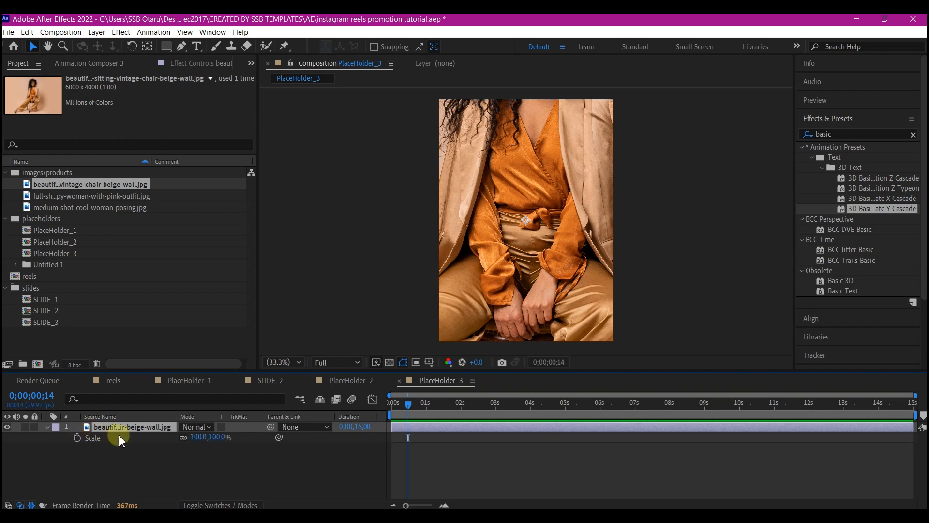
drag(197, 443, 187, 441)
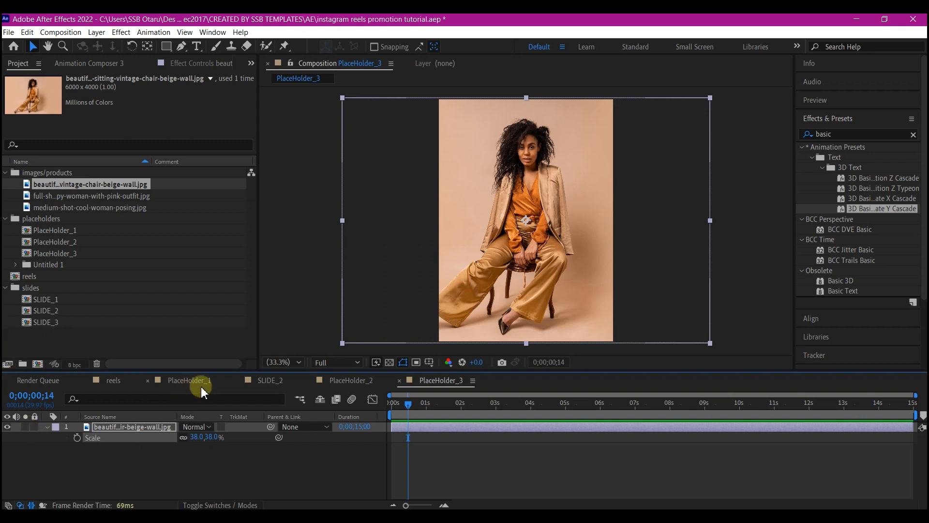
- In SLIDE_2, reveal the photo layer's Position and Scale keyframes and replace the PlaceHolder_1 source with PlaceHolder_2, keeping the animation
click(270, 380)
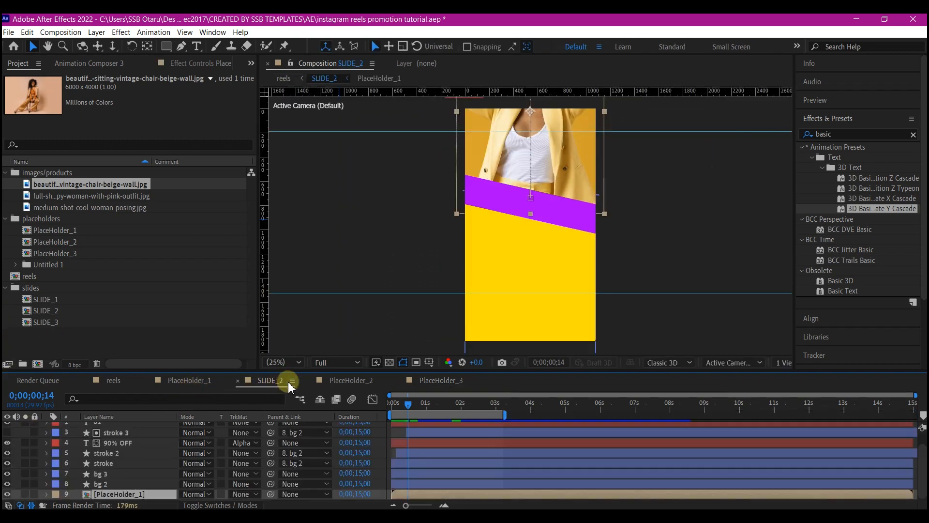
drag(447, 409, 473, 406)
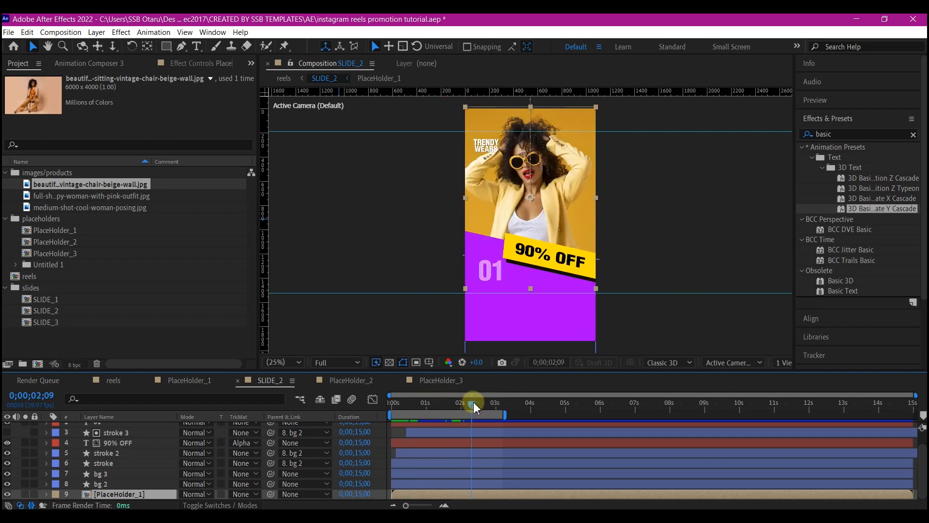
click(440, 485)
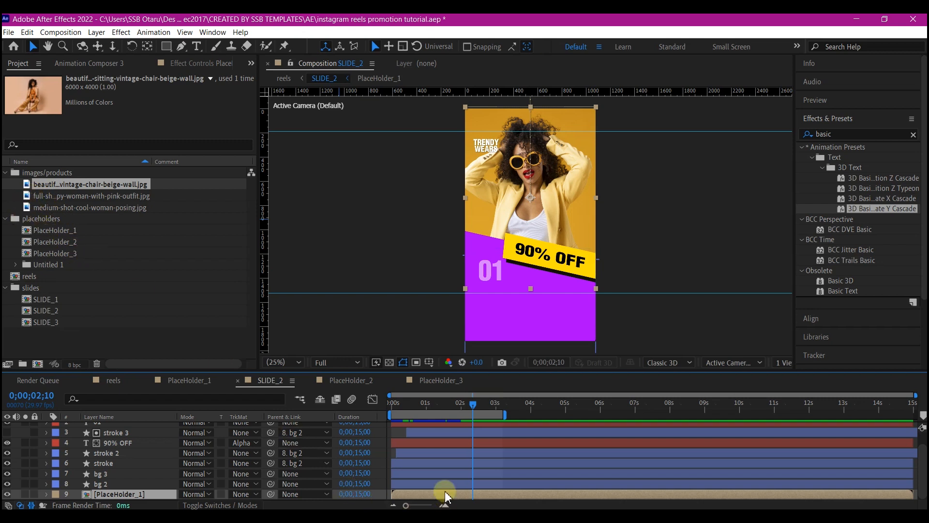
key(p)
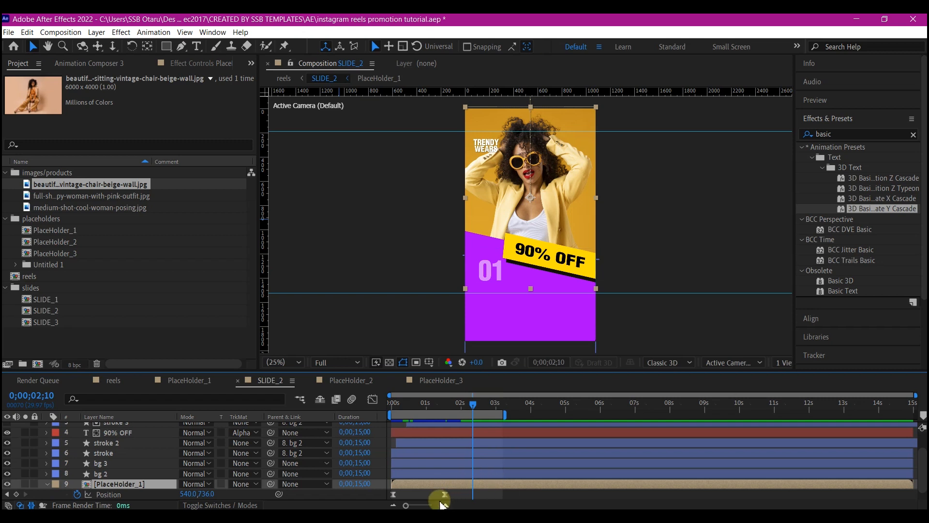
key(shift+s)
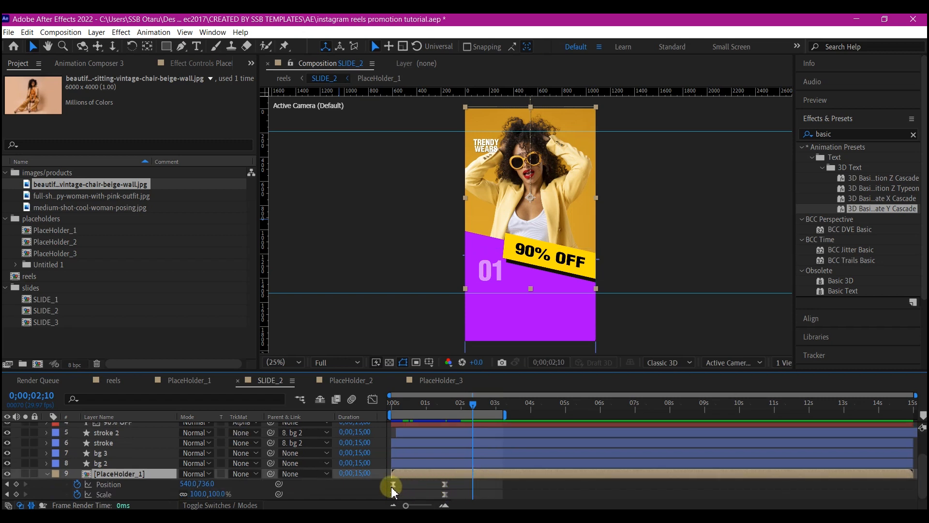
mouse_move(392, 488)
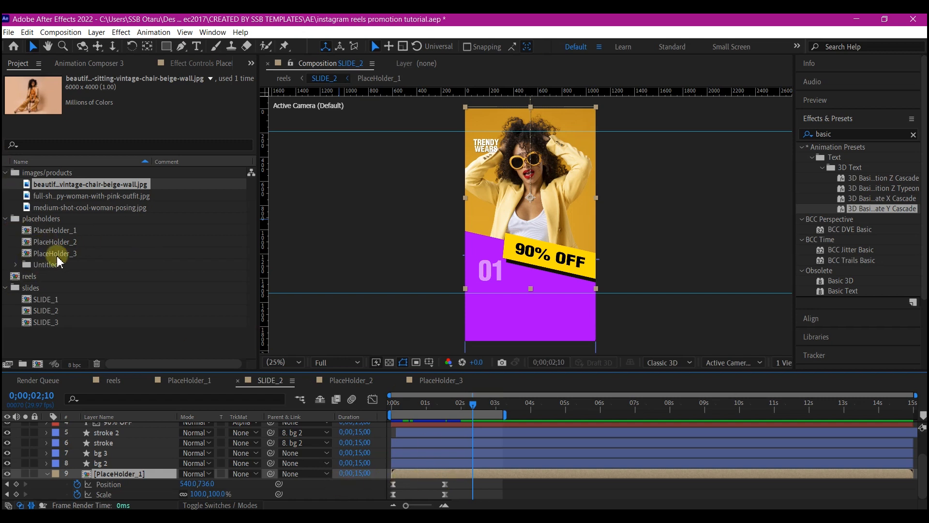
click(47, 243)
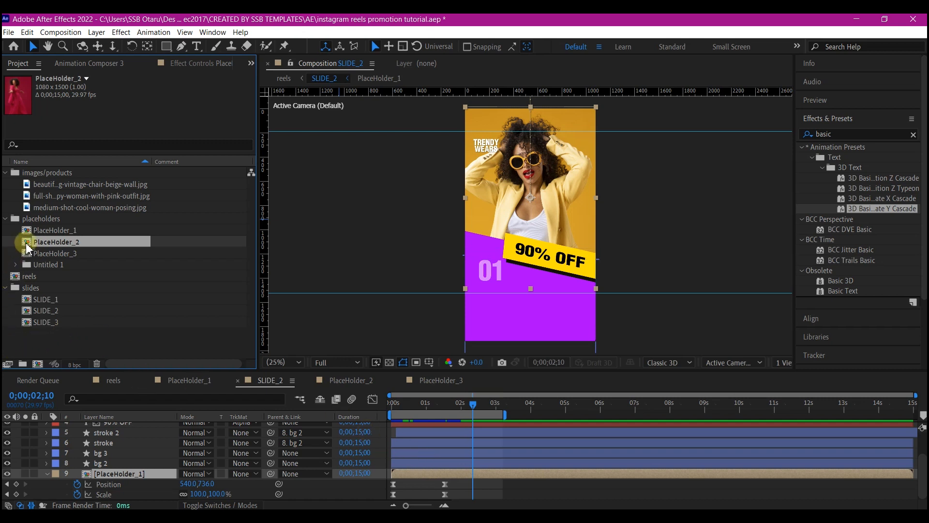
mouse_move(25, 241)
mouse_down()
mouse_move(87, 377)
mouse_move(95, 456)
mouse_move(111, 480)
mouse_up()
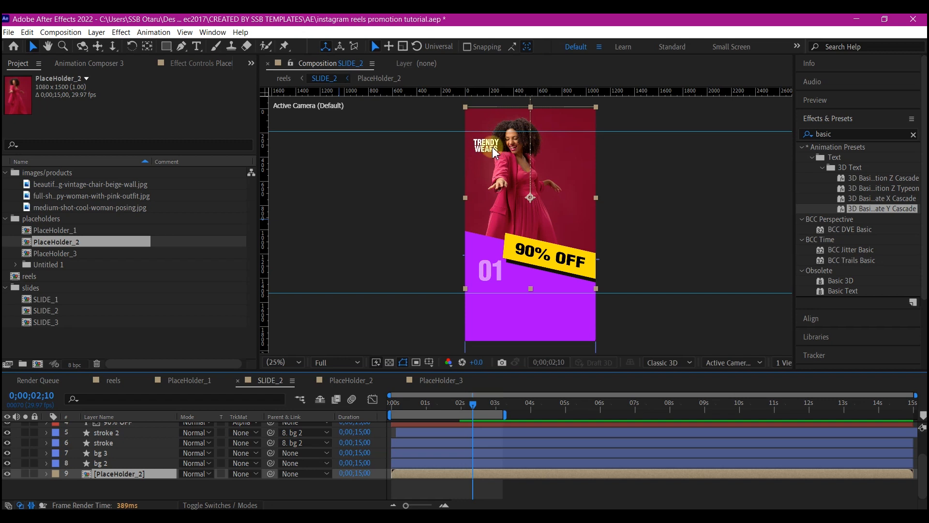
- Change SLIDE_2's number text to 02 and its title to CLASSIC WEARS
scroll(490, 144, up, 2)
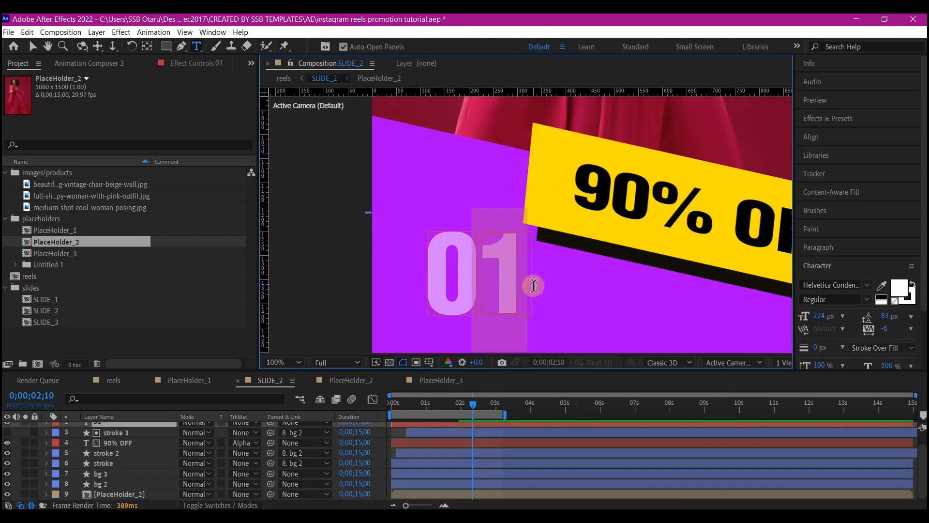
text(2)
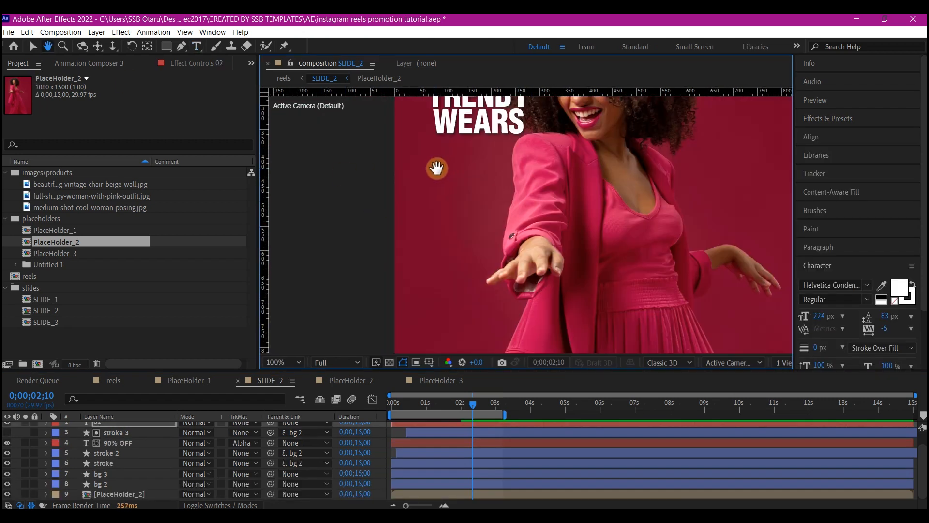
drag(443, 167, 450, 263)
double_click(532, 190)
text(CLASSI)
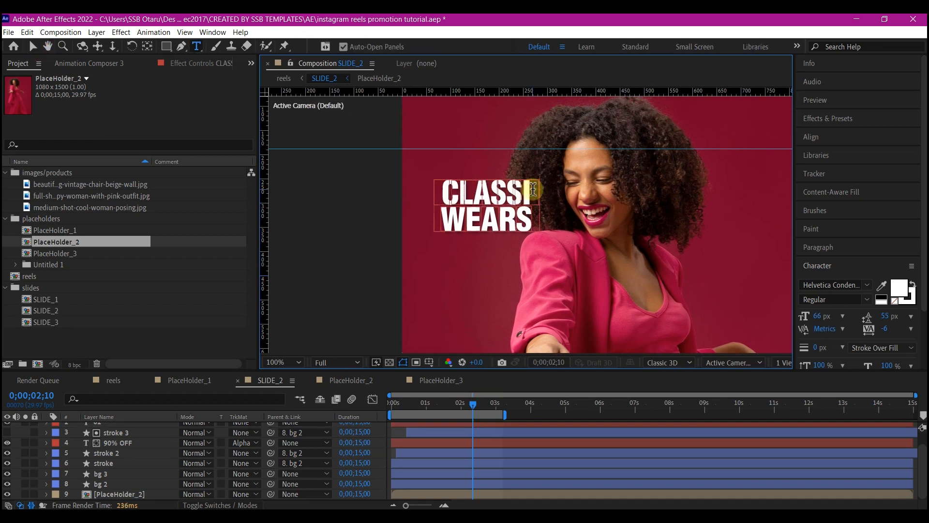
text(C)
key(Escape)
key(v)
scroll(624, 304, down, 4)
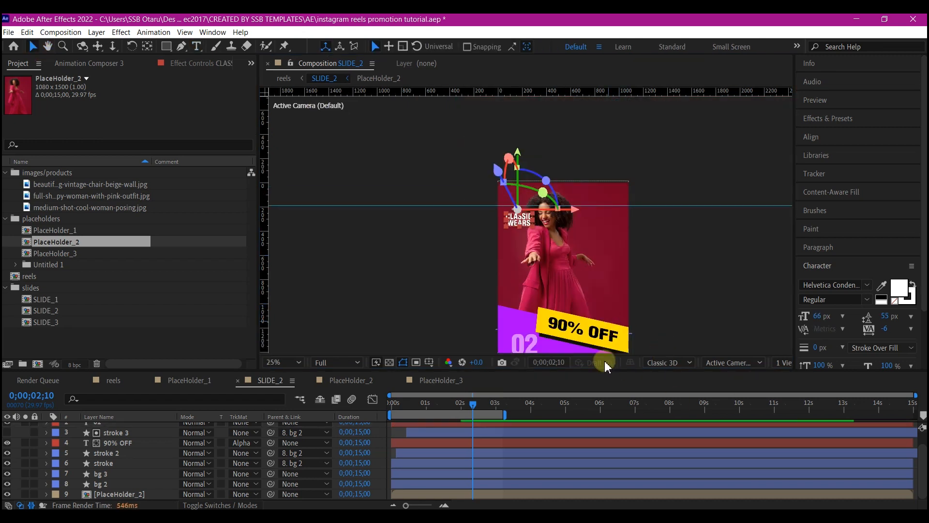
scroll(589, 236, down, 2)
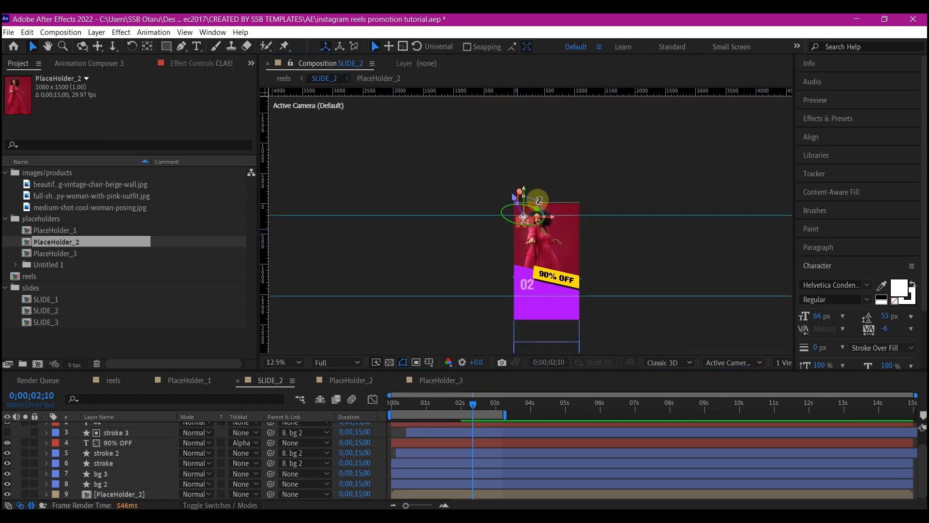
scroll(530, 228, up, 2)
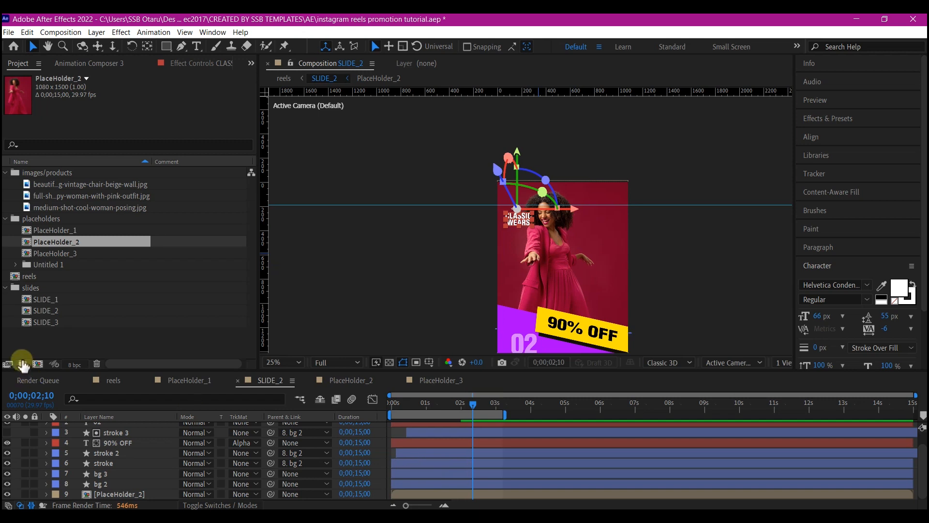
- Re-enable the viewer refresh in the reels composition and scrub from the start to about 4;21
click(118, 381)
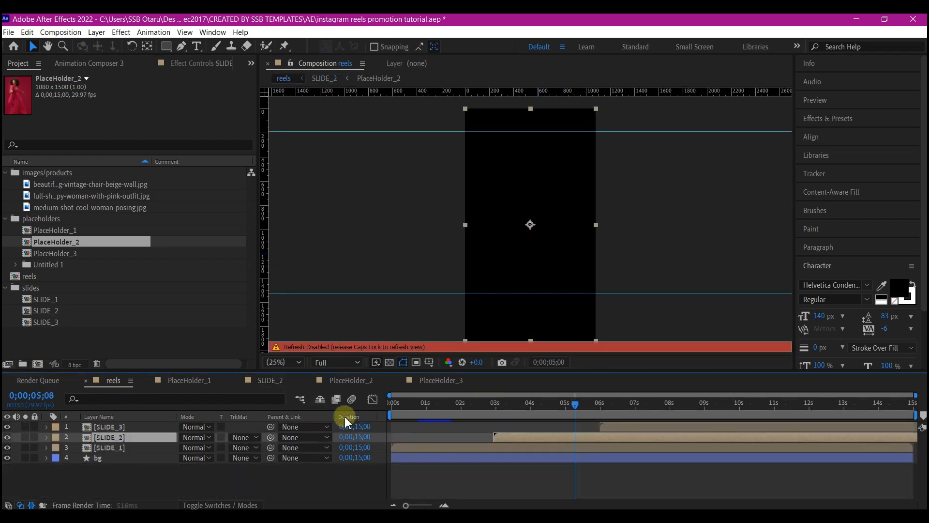
key(Caps_Lock)
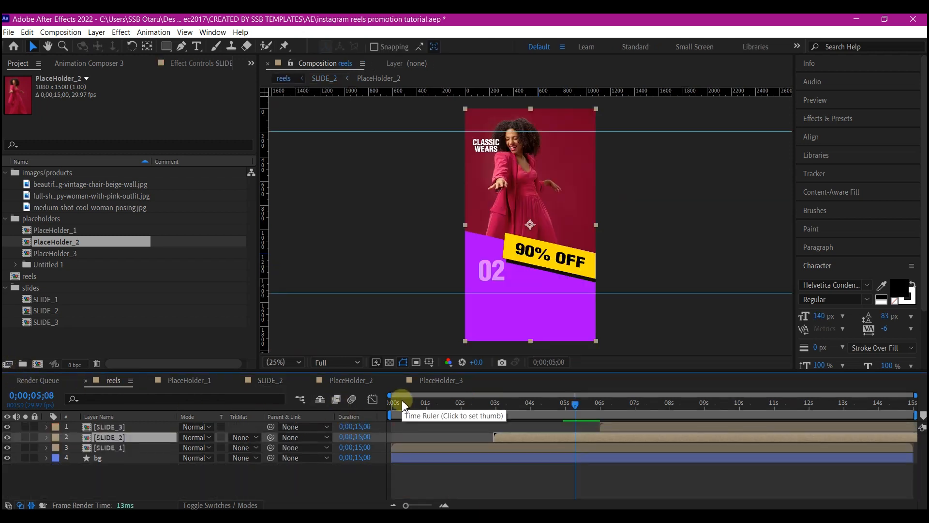
drag(395, 404, 556, 401)
- Recolor the stroke 2 discount bar in SLIDE_2 with a crimson pink (C60C54) sampled from the woman's dress
double_click(525, 437)
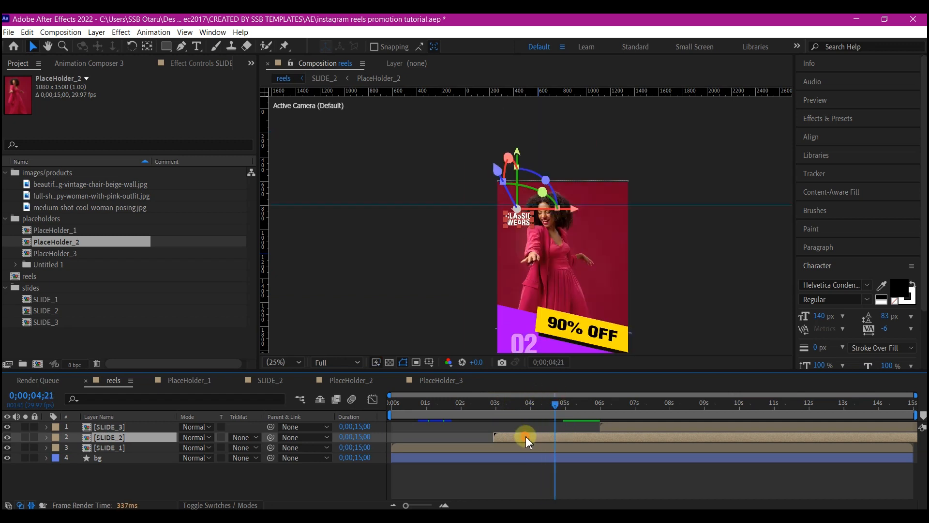
scroll(558, 330, up, 3)
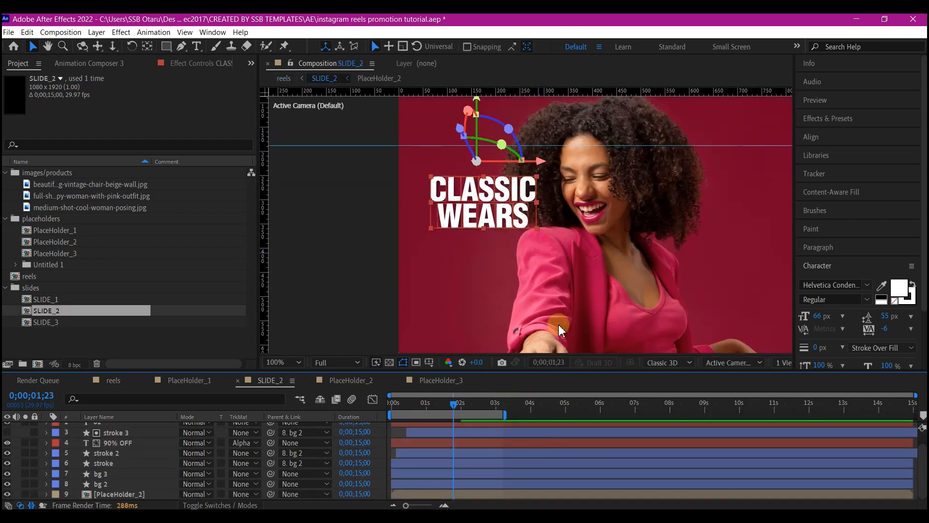
key(space)
drag(536, 323, 424, 74)
drag(512, 265, 458, 190)
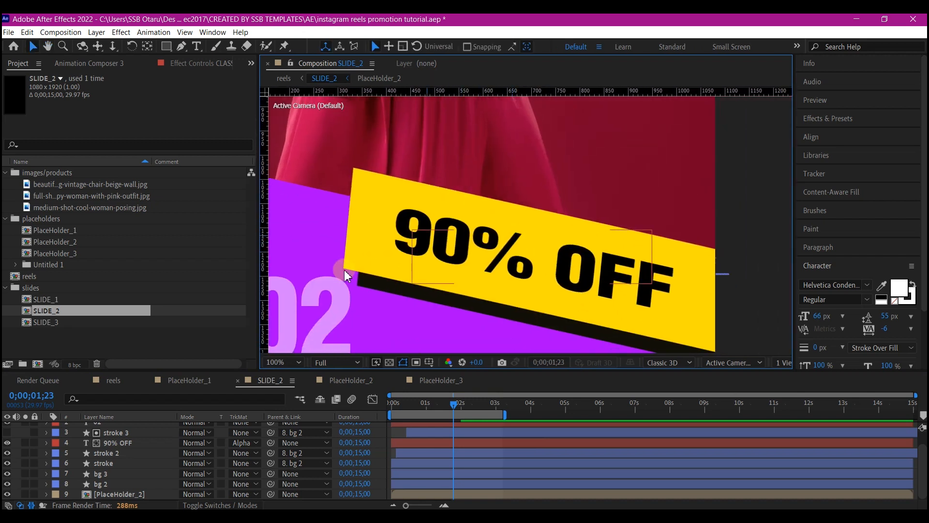
scroll(138, 465, up, 1)
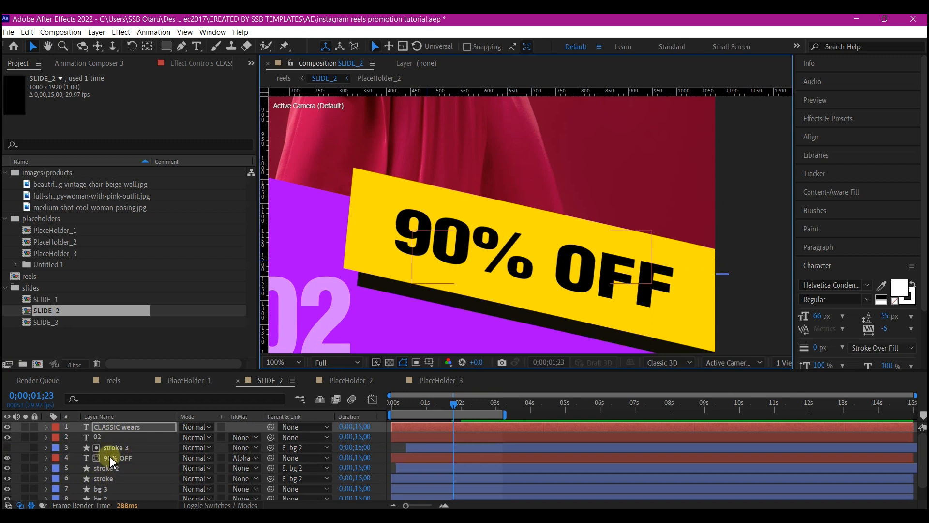
click(108, 468)
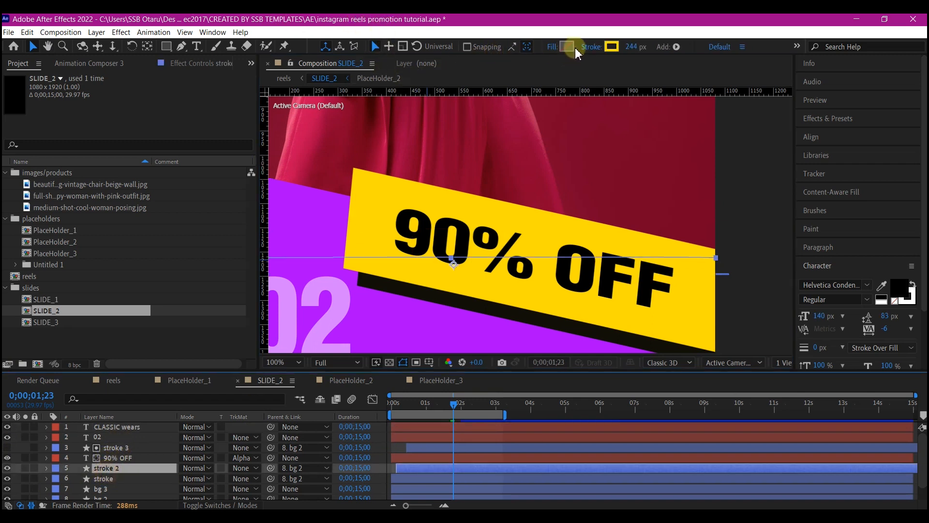
click(612, 47)
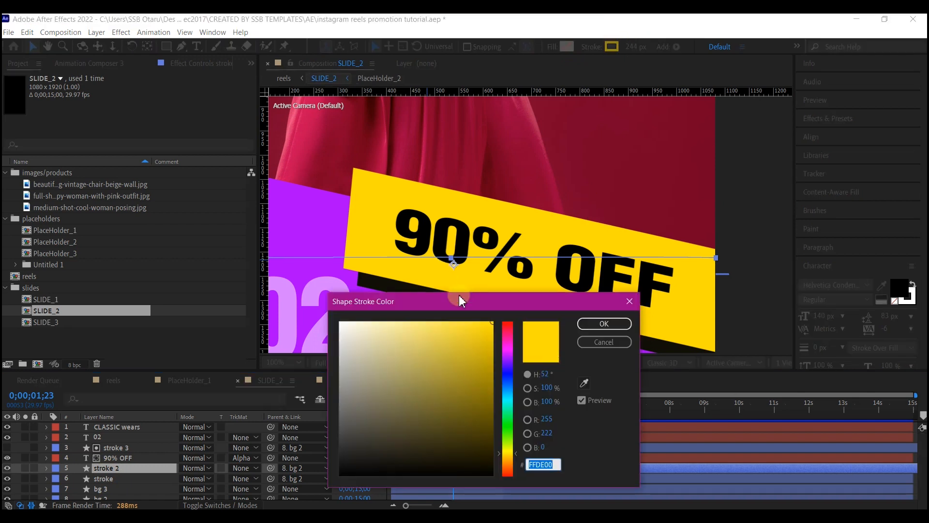
click(585, 383)
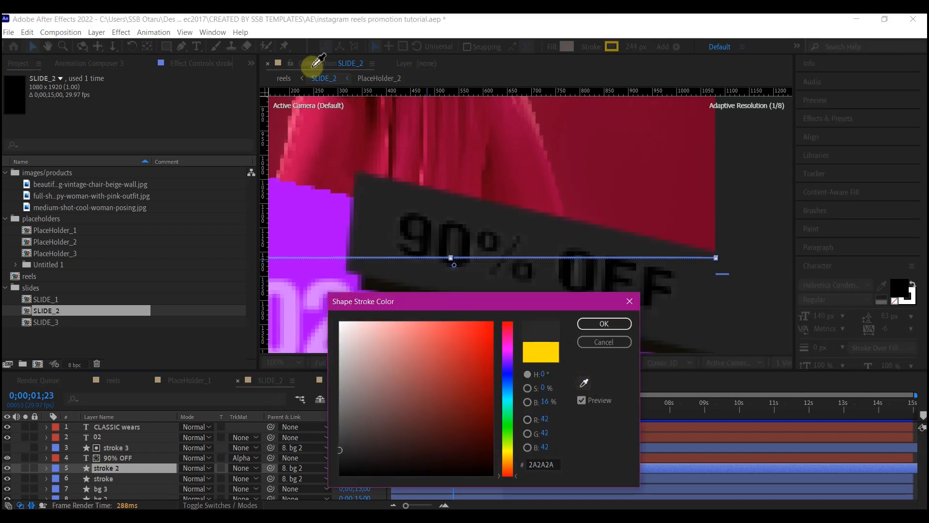
click(305, 123)
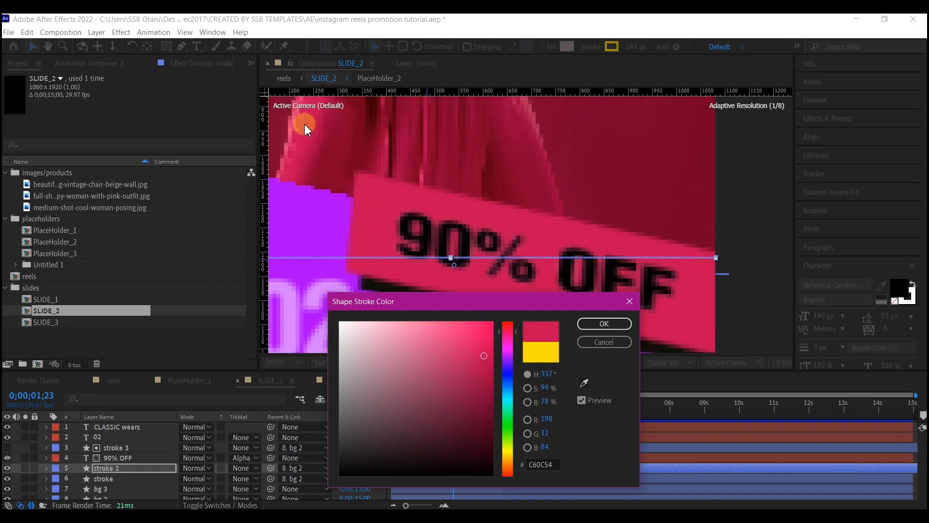
click(605, 329)
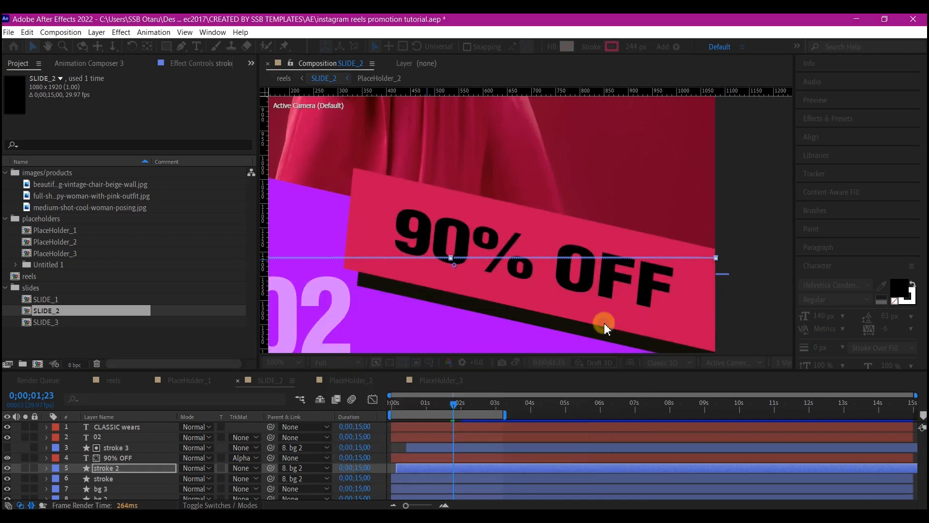
- Move to about 6;21 in the reels composition, select SLIDE_3 and play a preview of the slide sequence
click(113, 382)
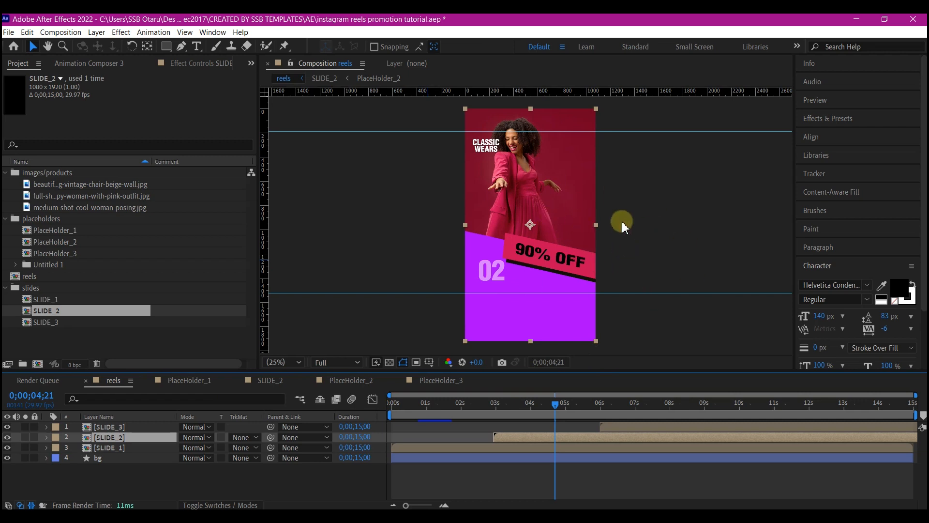
click(625, 404)
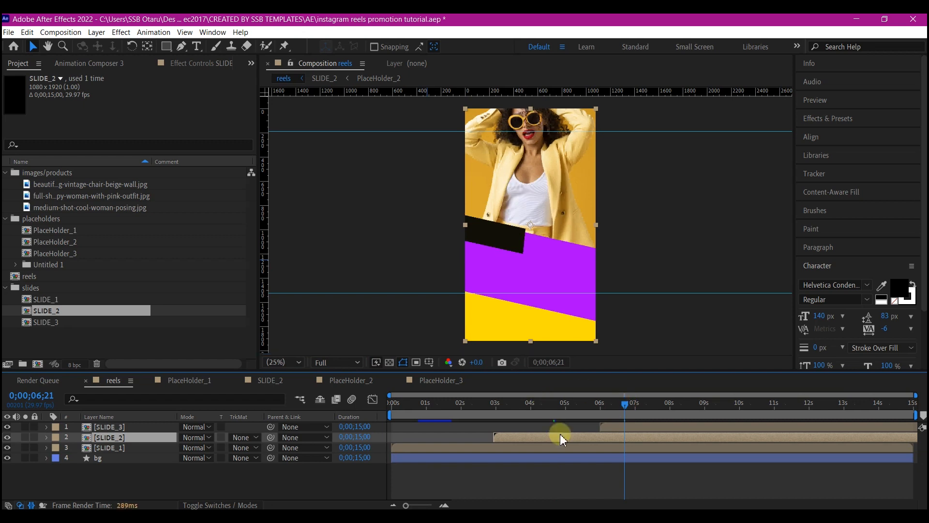
click(622, 427)
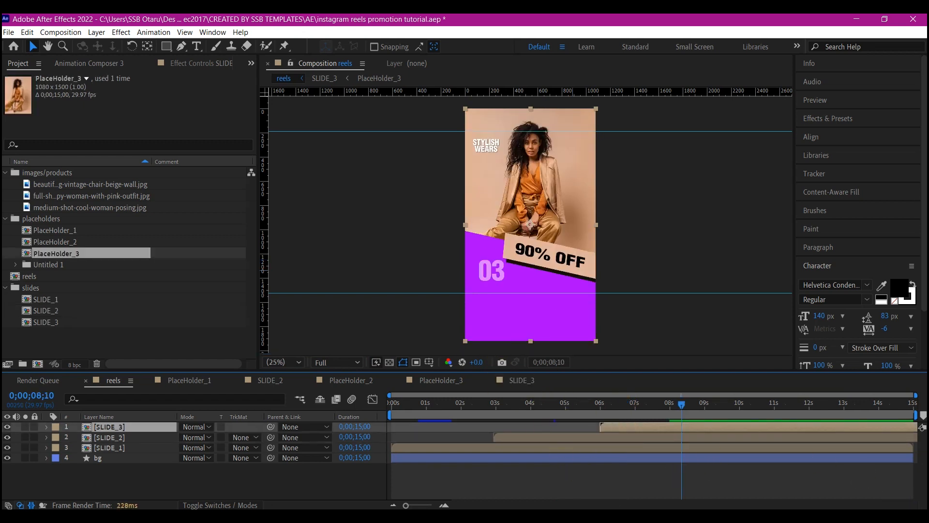
key(space)
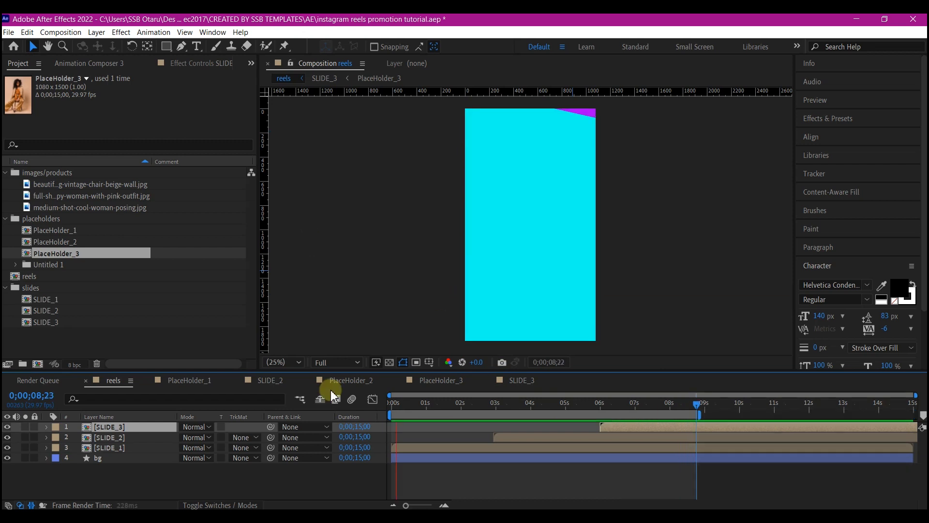
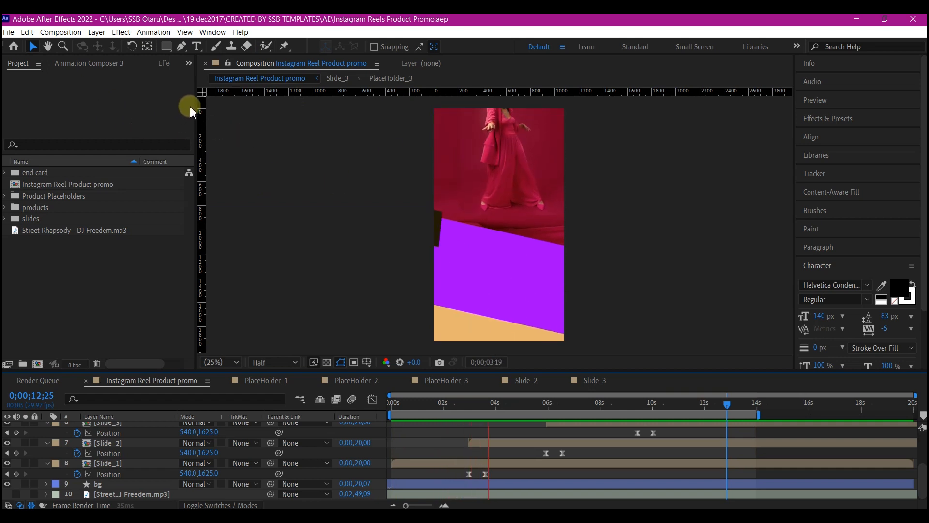
- Widen the project area, open AEJuice Pack Manager 4 and browse the Badges presets for a sale badge
drag(195, 104, 290, 116)
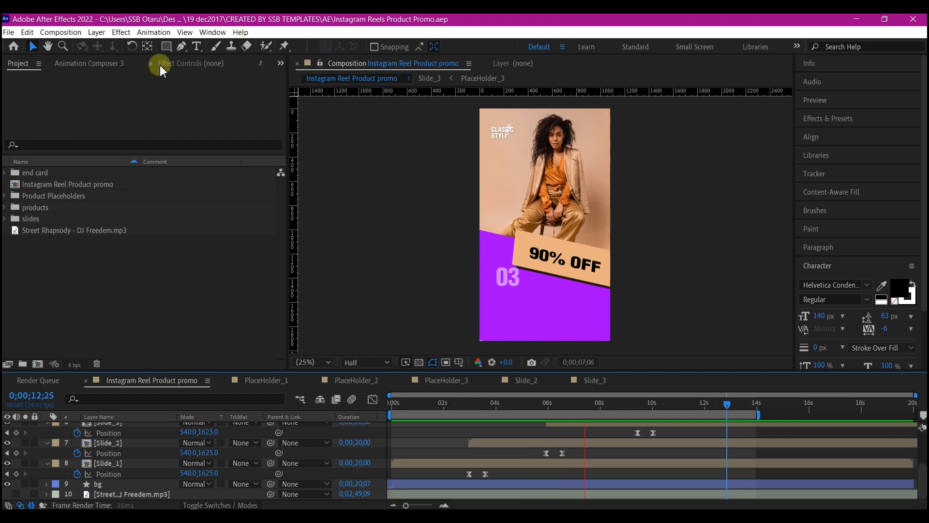
click(280, 65)
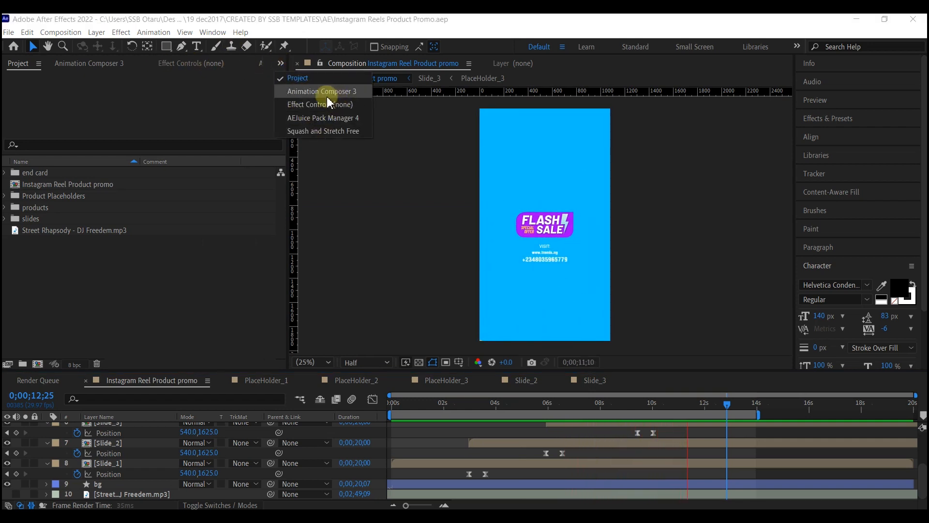
click(318, 119)
scroll(131, 197, down, 2)
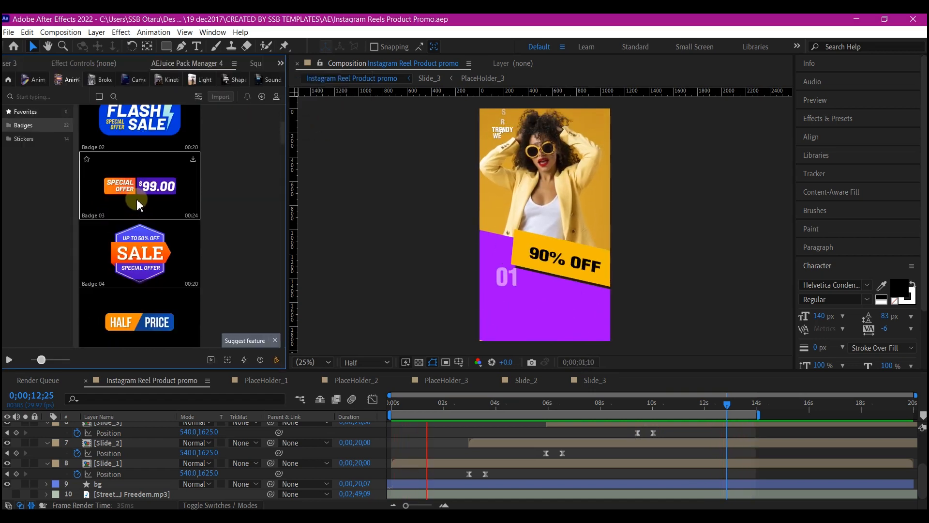
scroll(153, 210, down, 2)
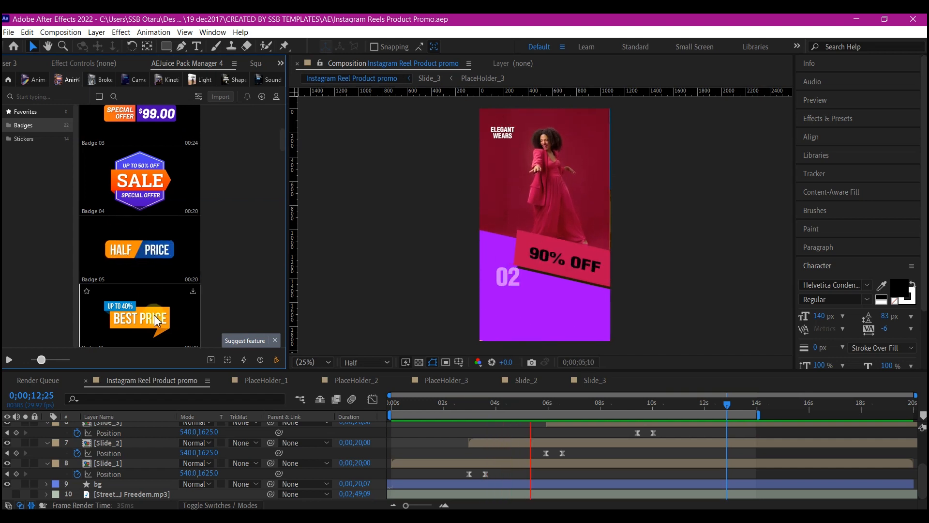
scroll(154, 310, down, 2)
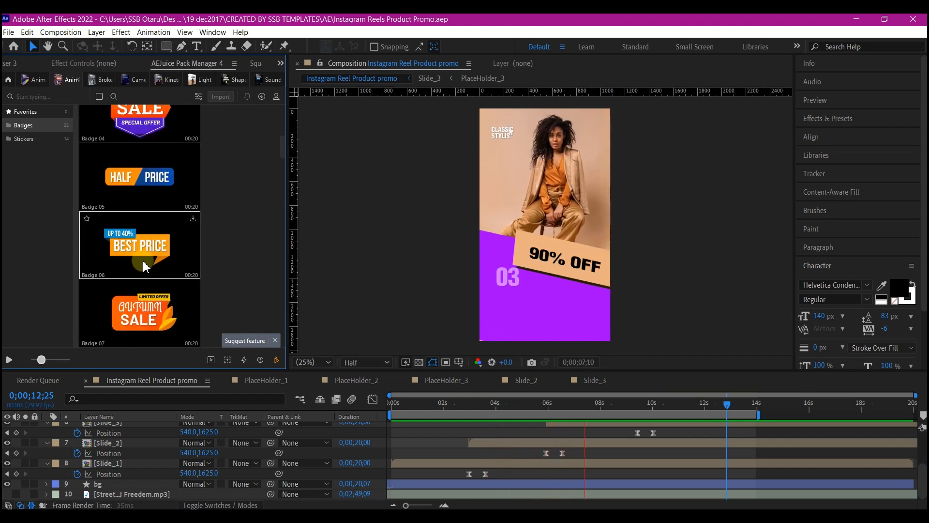
scroll(153, 304, down, 2)
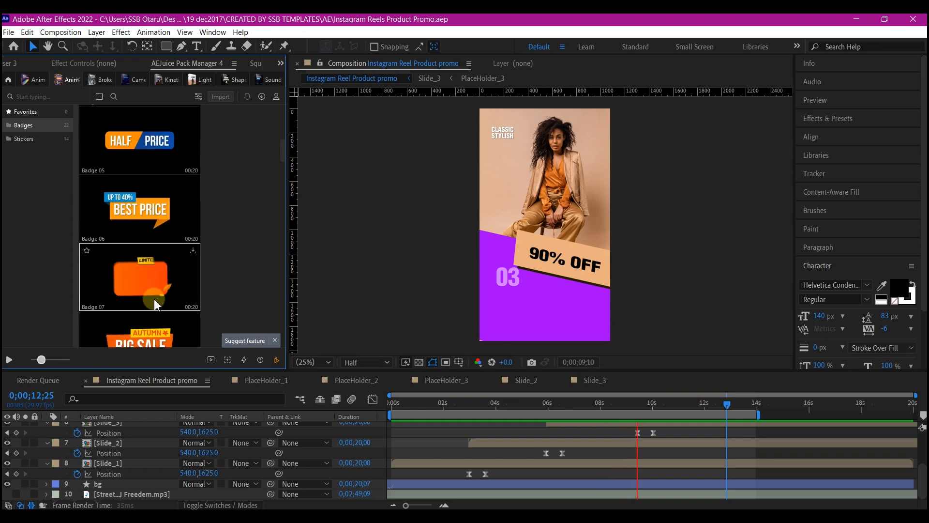